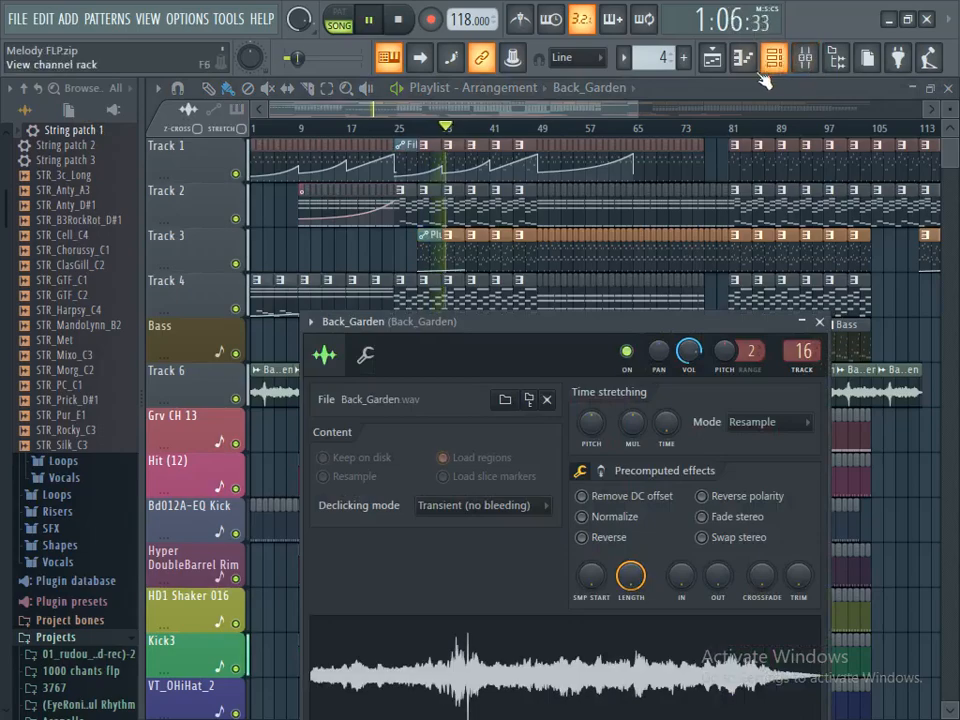
Step: Lower the Back_Garden channel volume to 59%, close its settings and stop playback
{"action": "left_click_drag", "start_coordinate": [689, 351], "coordinate": [689, 373]}
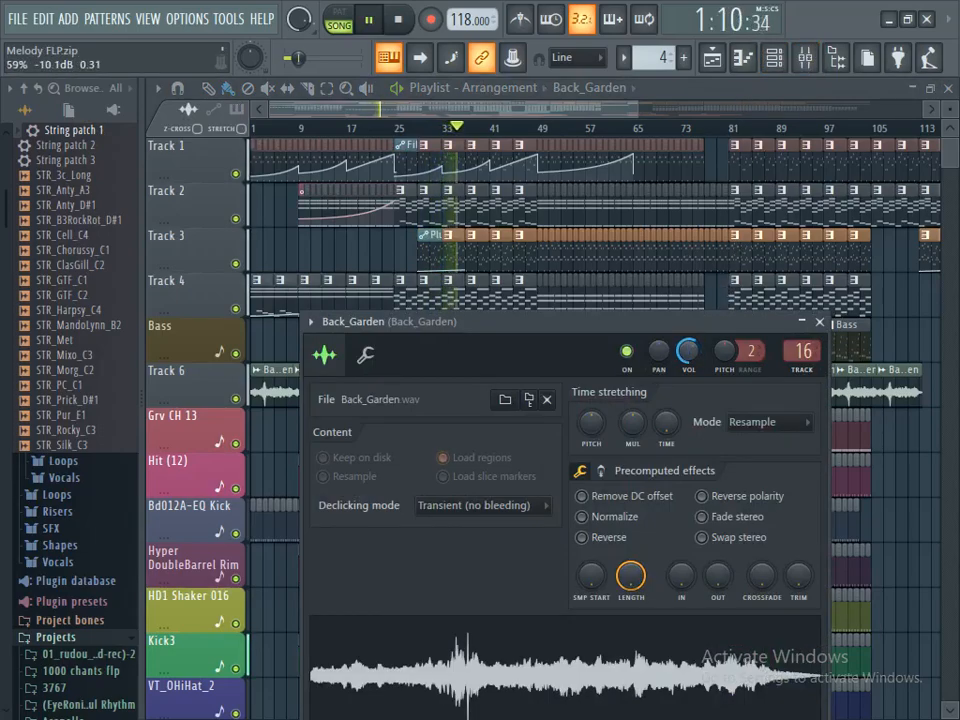
{"action": "left_click", "coordinate": [589, 110]}
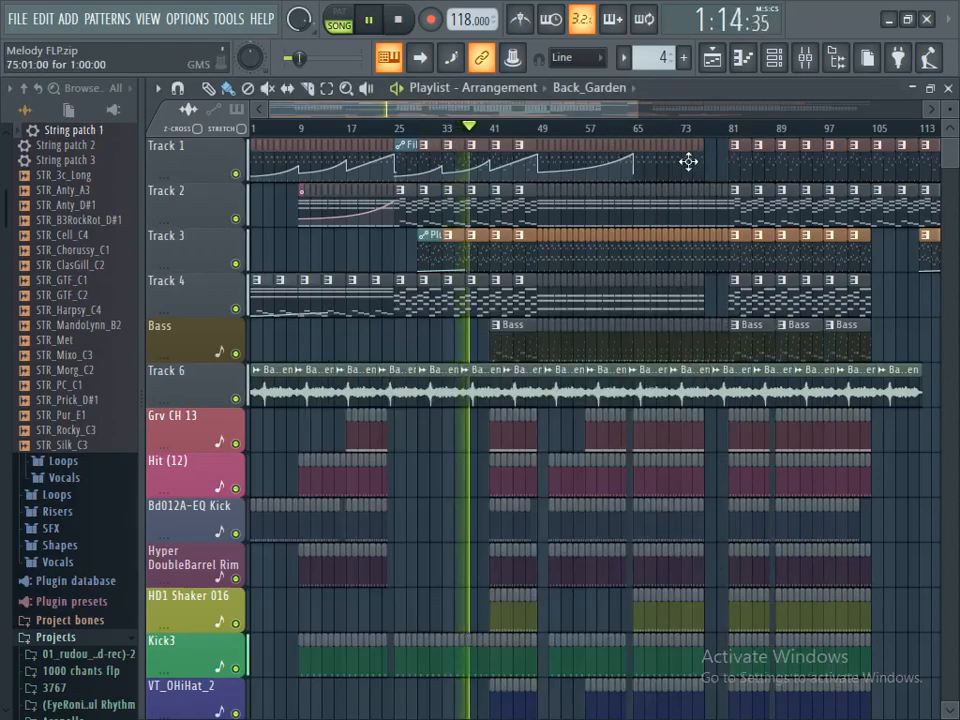
{"action": "key", "text": "space"}
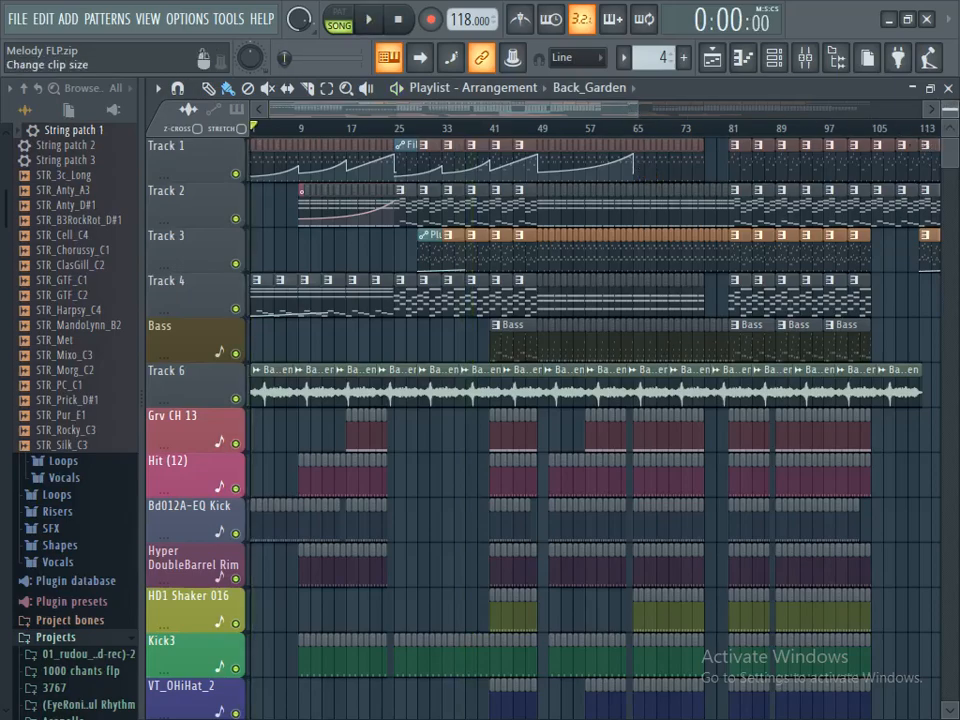
{"action": "left_click_drag", "start_coordinate": [950, 108], "coordinate": [951, 115]}
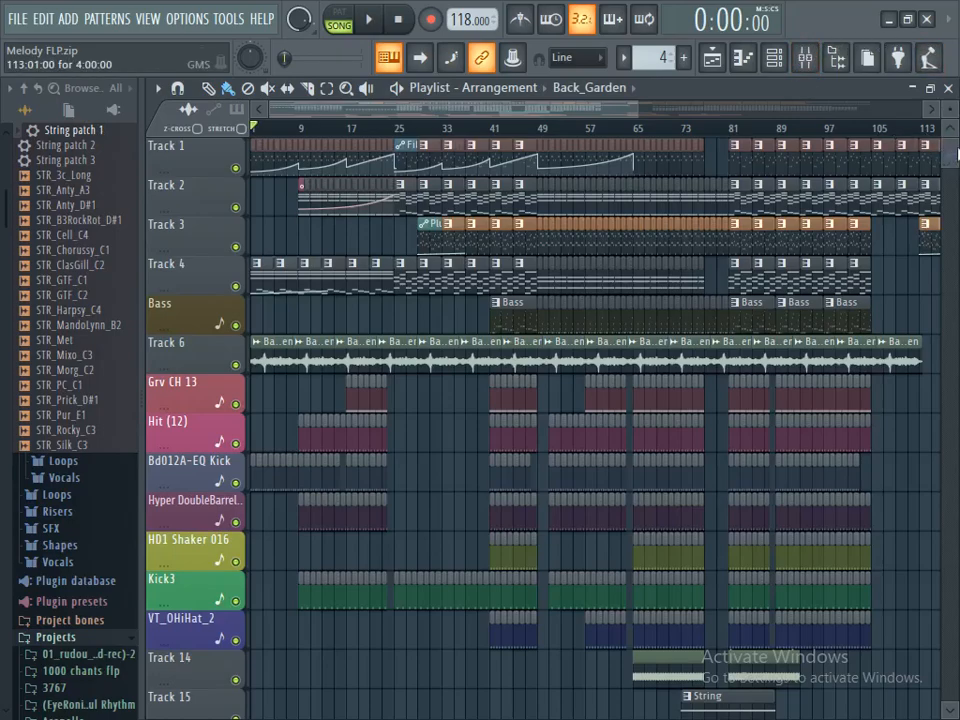
{"action": "left_click_drag", "start_coordinate": [955, 147], "coordinate": [953, 138]}
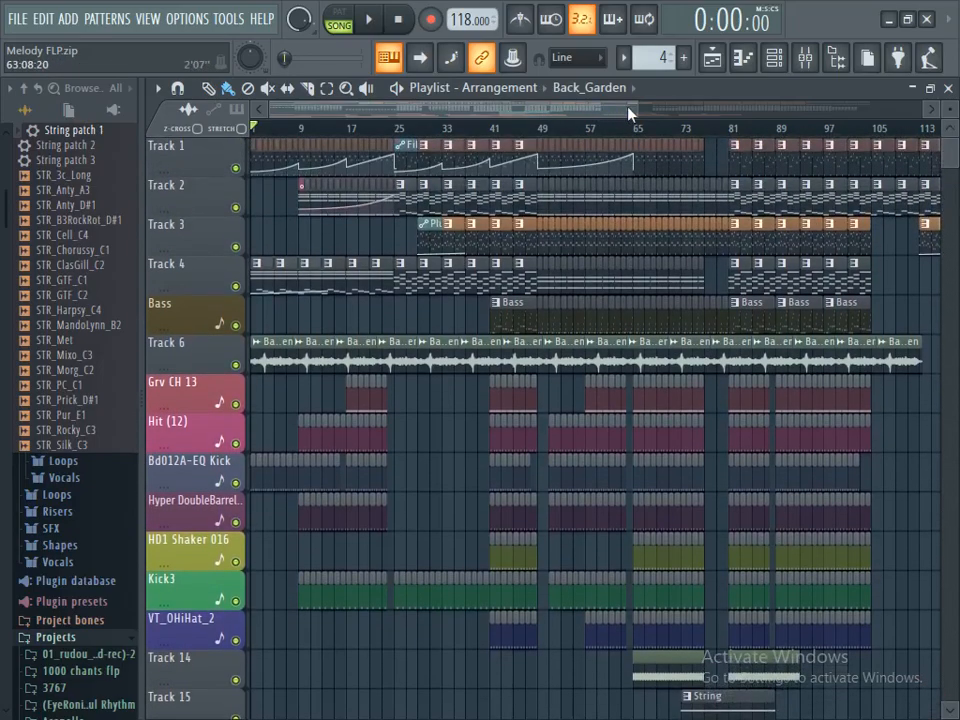
{"action": "left_click_drag", "start_coordinate": [637, 108], "coordinate": [558, 109]}
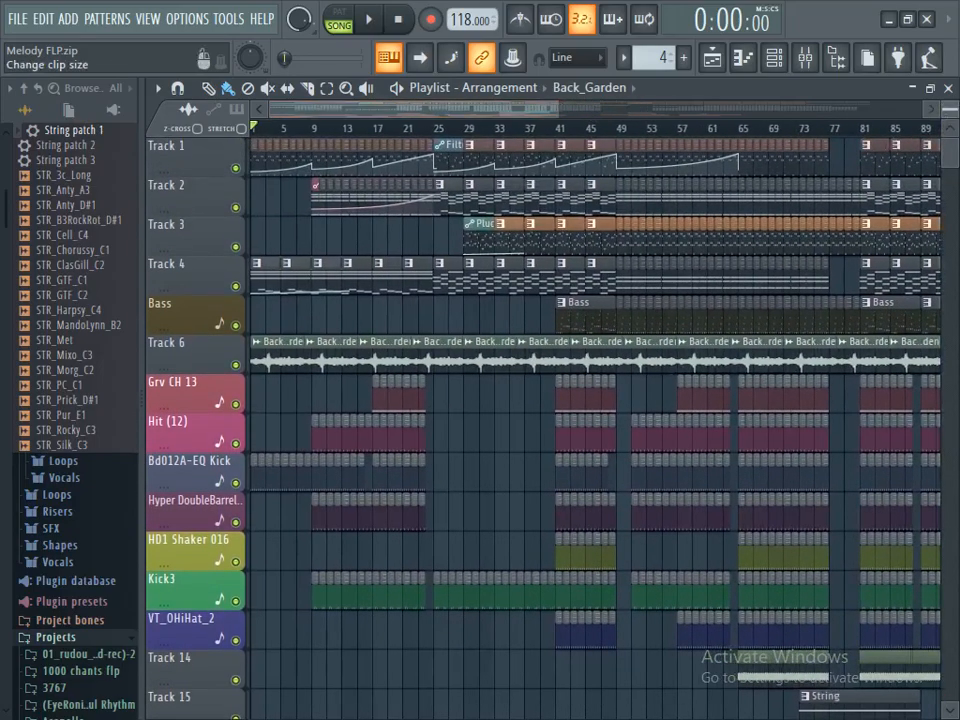
{"action": "left_click_drag", "start_coordinate": [949, 110], "coordinate": [949, 101]}
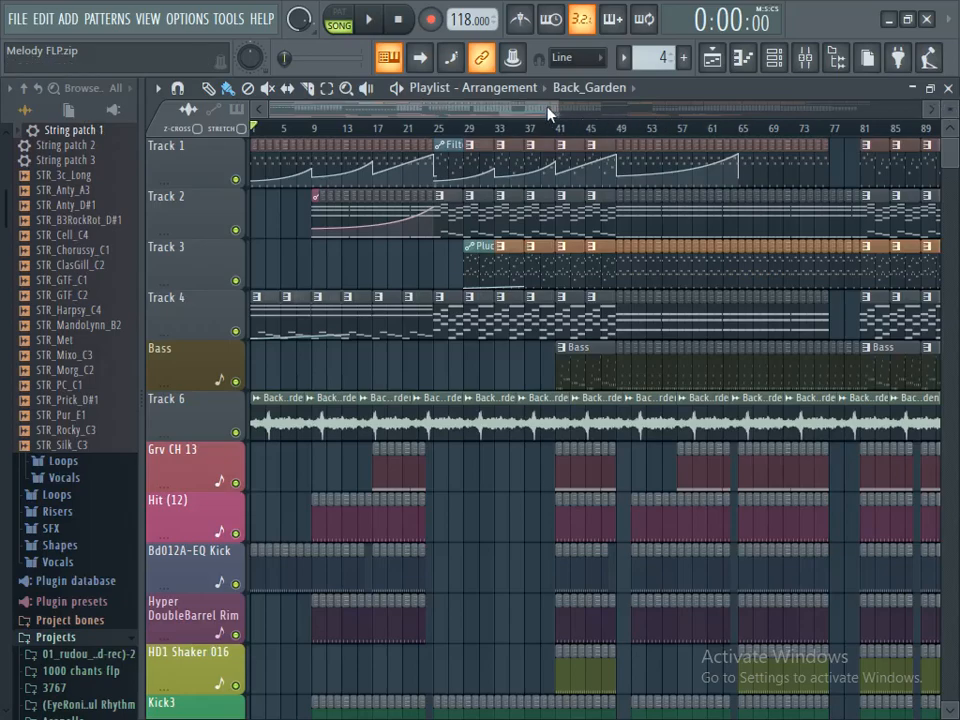
{"action": "left_click", "coordinate": [370, 20]}
{"action": "left_click", "coordinate": [370, 20]}
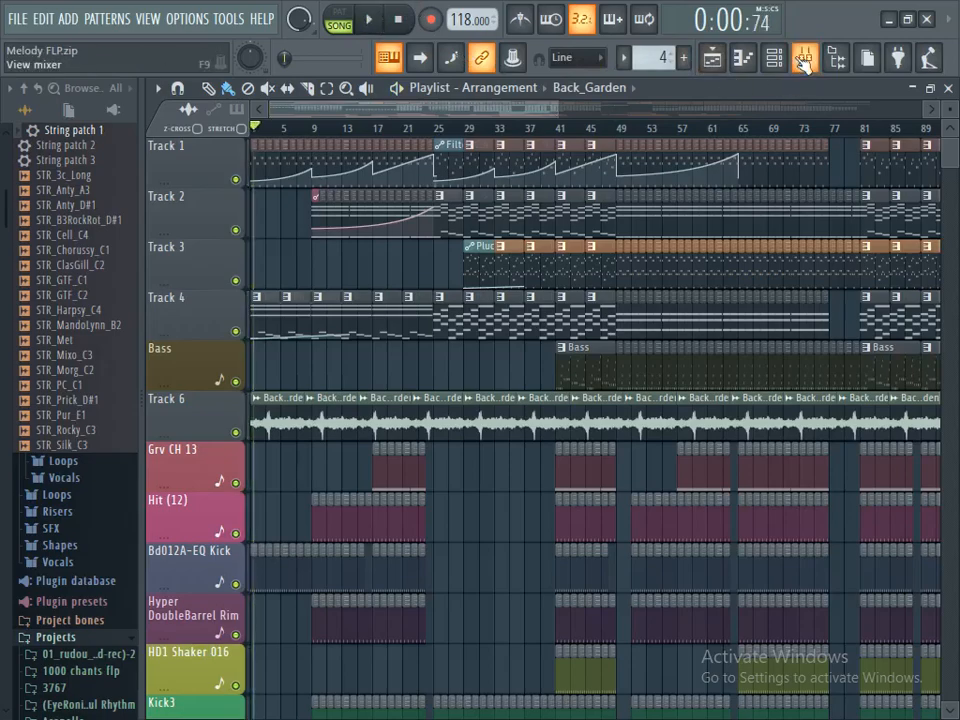
Step: Play the start of the song briefly and check the Master track's signal in the mixer
{"action": "left_click", "coordinate": [803, 60]}
{"action": "left_click", "coordinate": [178, 216]}
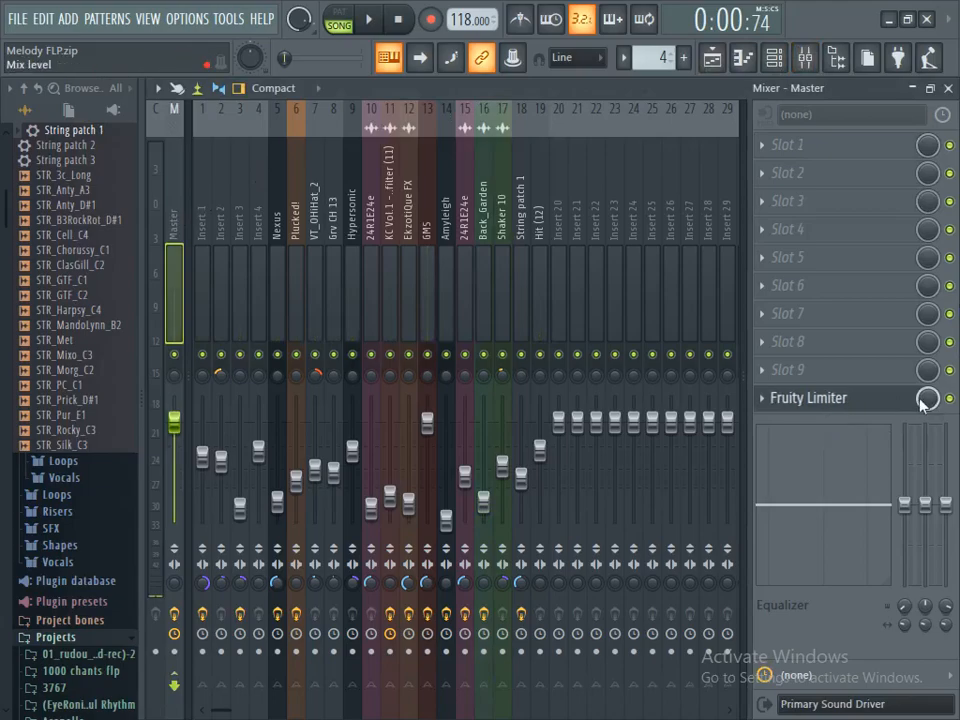
{"action": "left_click", "coordinate": [373, 31]}
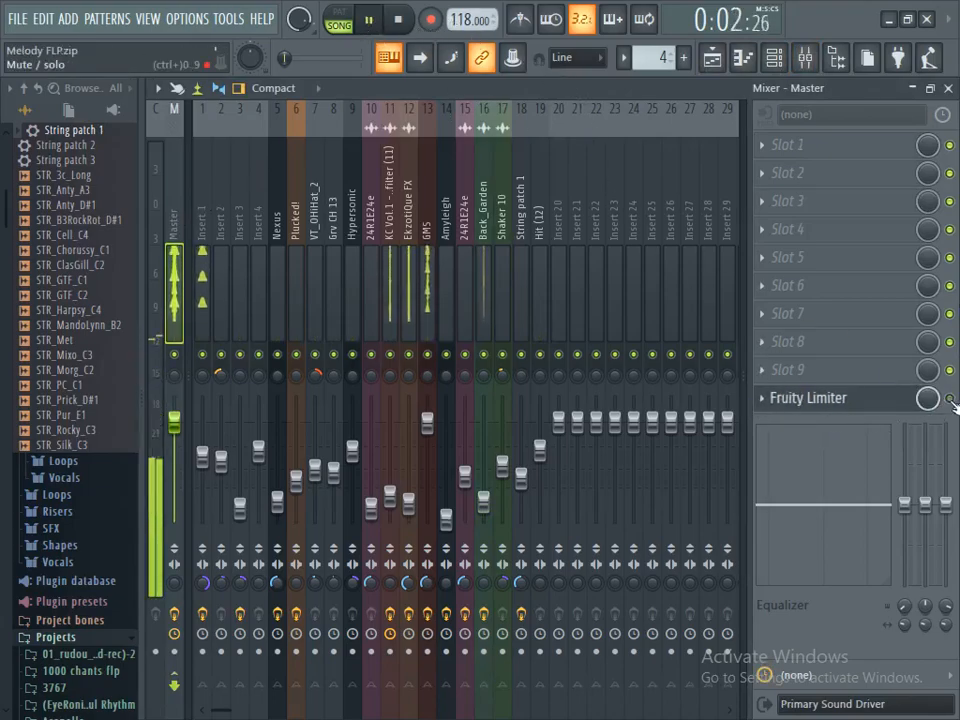
{"action": "left_click", "coordinate": [382, 22]}
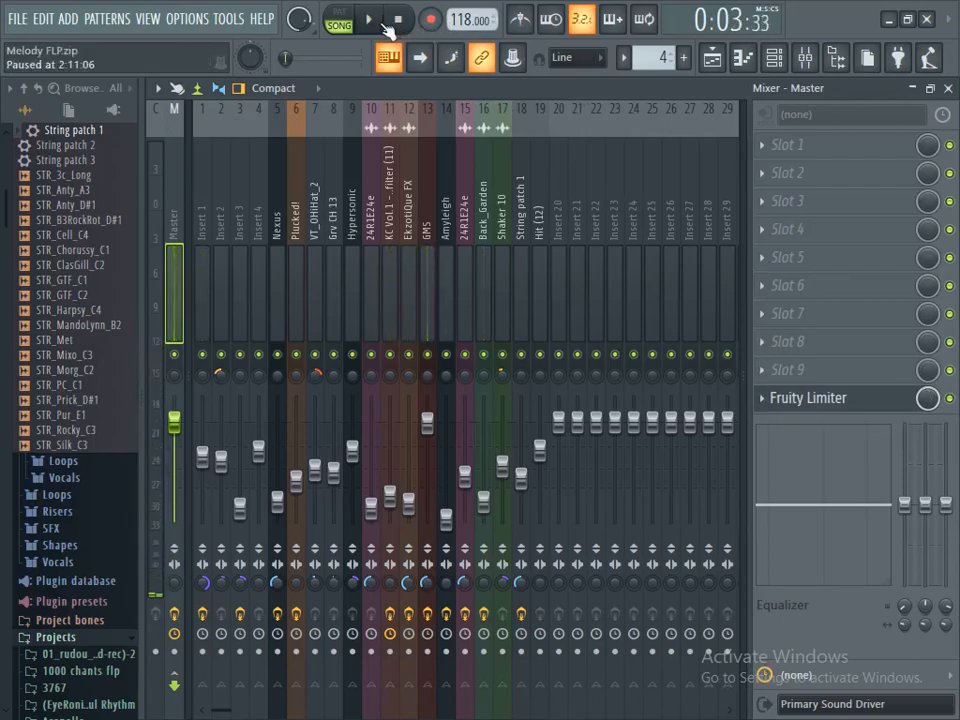
Step: Remove the Fruity Limiter from effect slot 10 of the Master track
{"action": "left_click", "coordinate": [764, 400]}
{"action": "mouse_move", "coordinate": [783, 304]}
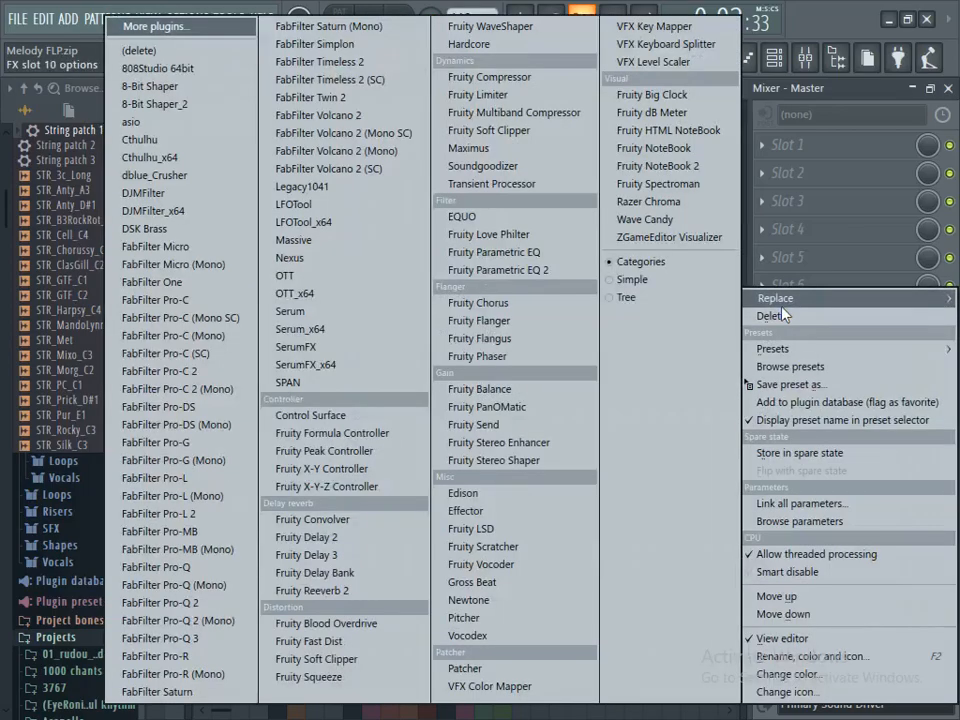
{"action": "left_click", "coordinate": [126, 54]}
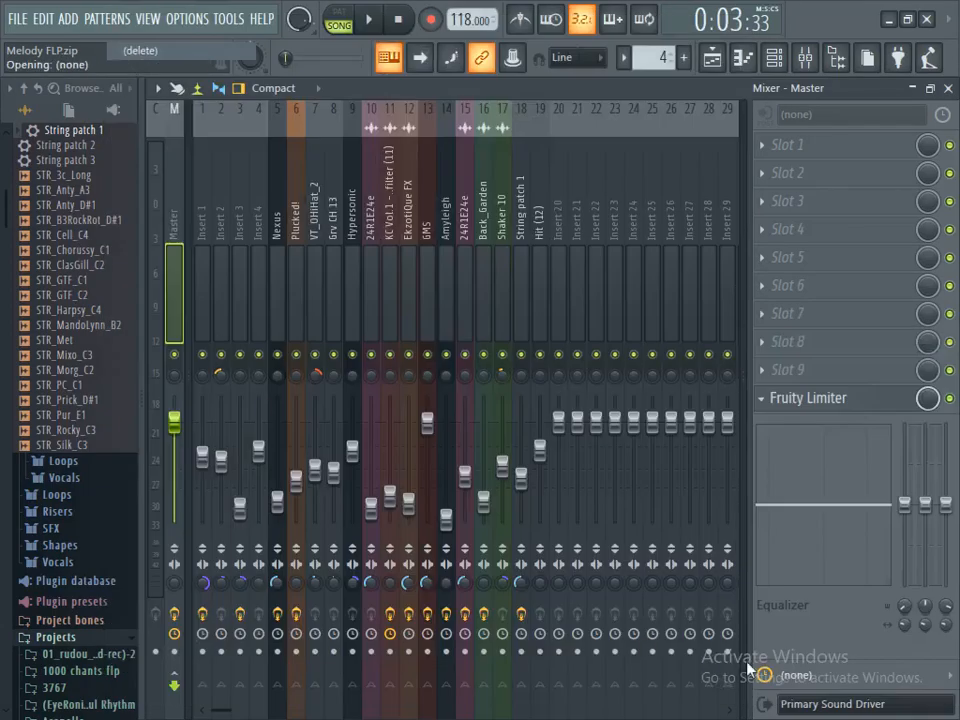
Step: Play the song intro without the limiter and examine the Master level, ending with playback stopped
{"action": "left_click", "coordinate": [369, 19]}
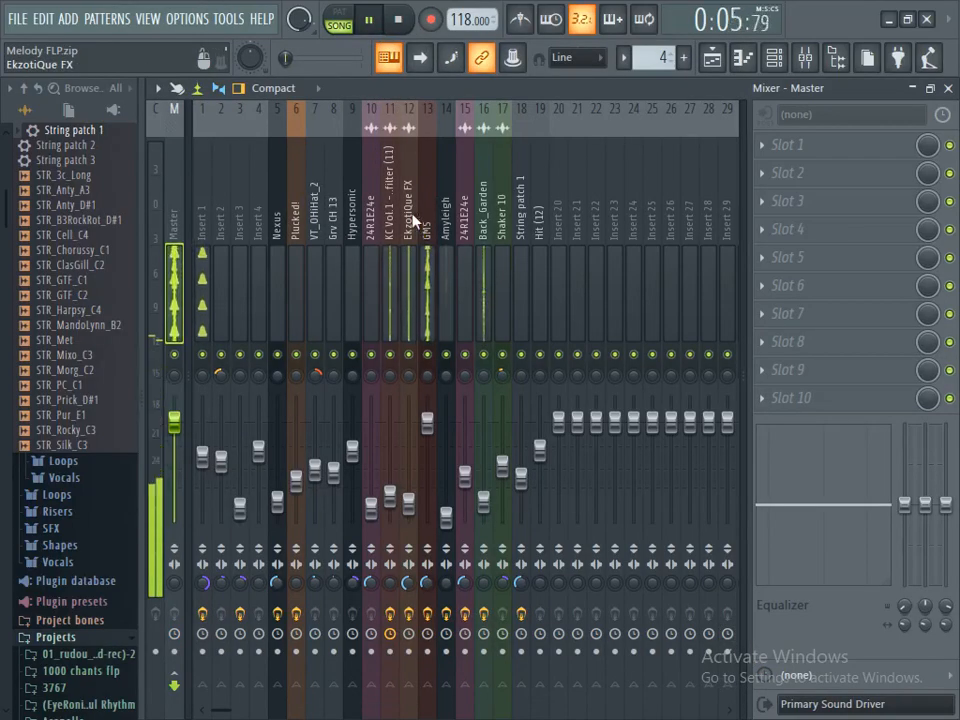
{"action": "left_click", "coordinate": [369, 19]}
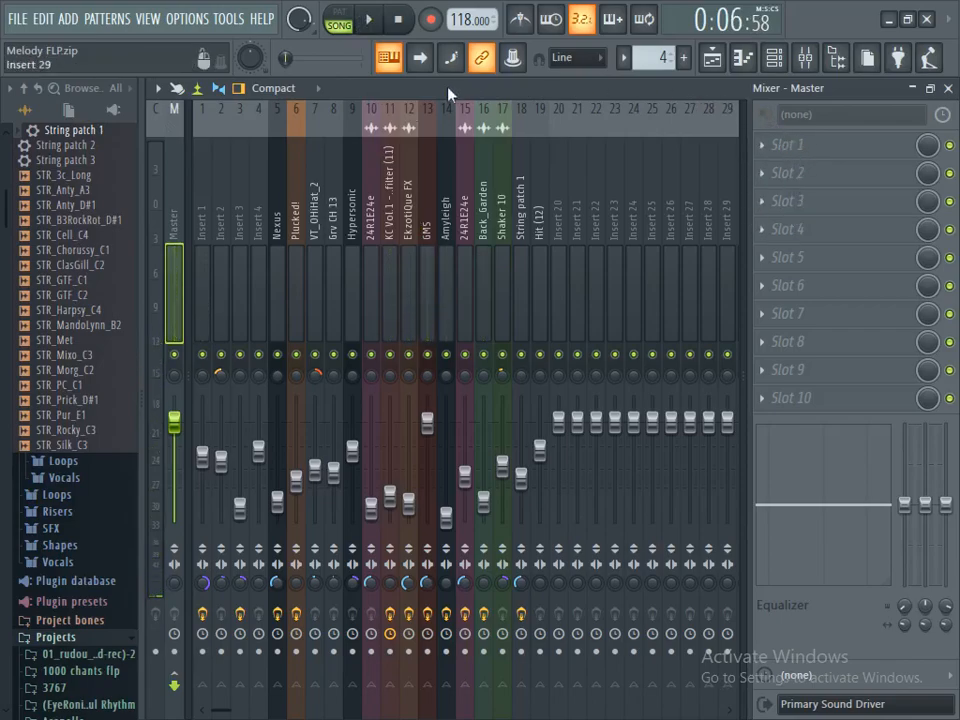
{"action": "left_click", "coordinate": [372, 20]}
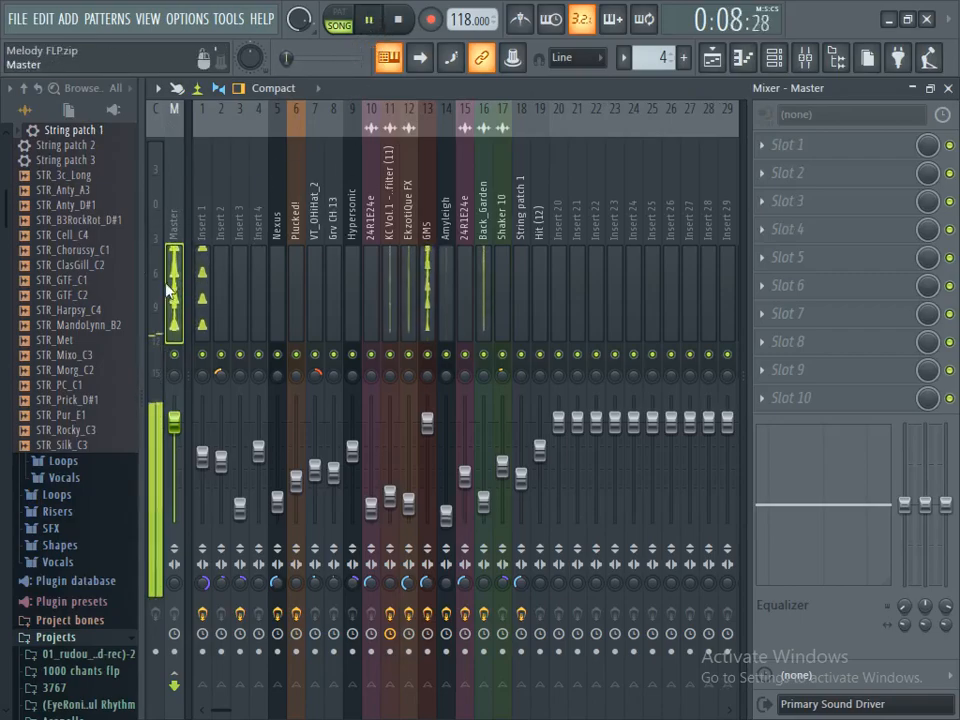
{"action": "left_click", "coordinate": [399, 21]}
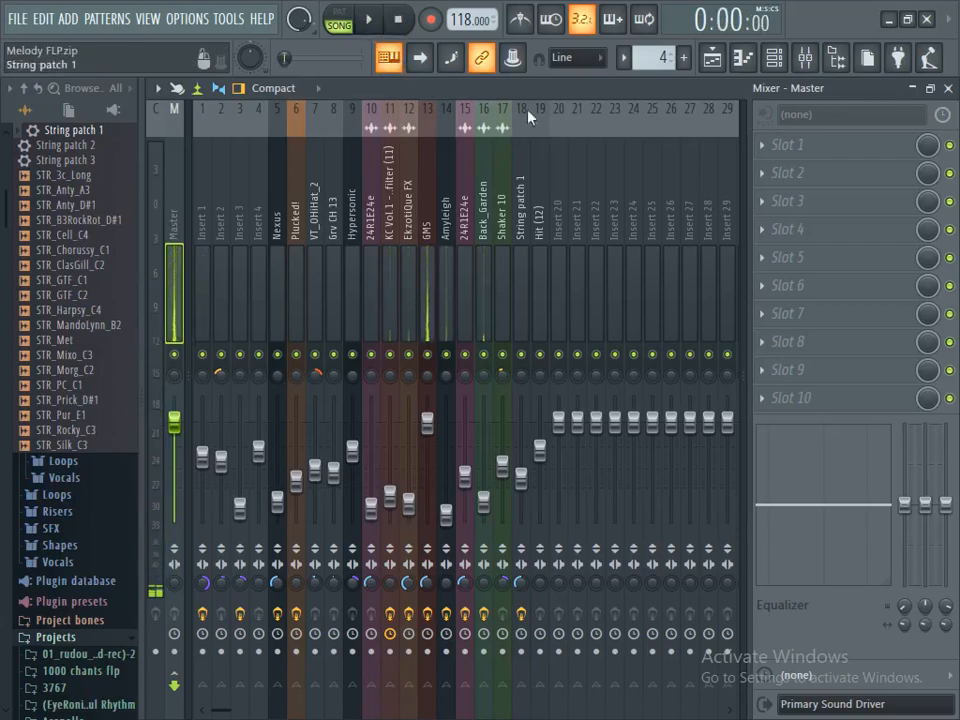
Step: Play the arrangement from about bar 45 and examine the Master level in the mixer
{"action": "left_click", "coordinate": [711, 63]}
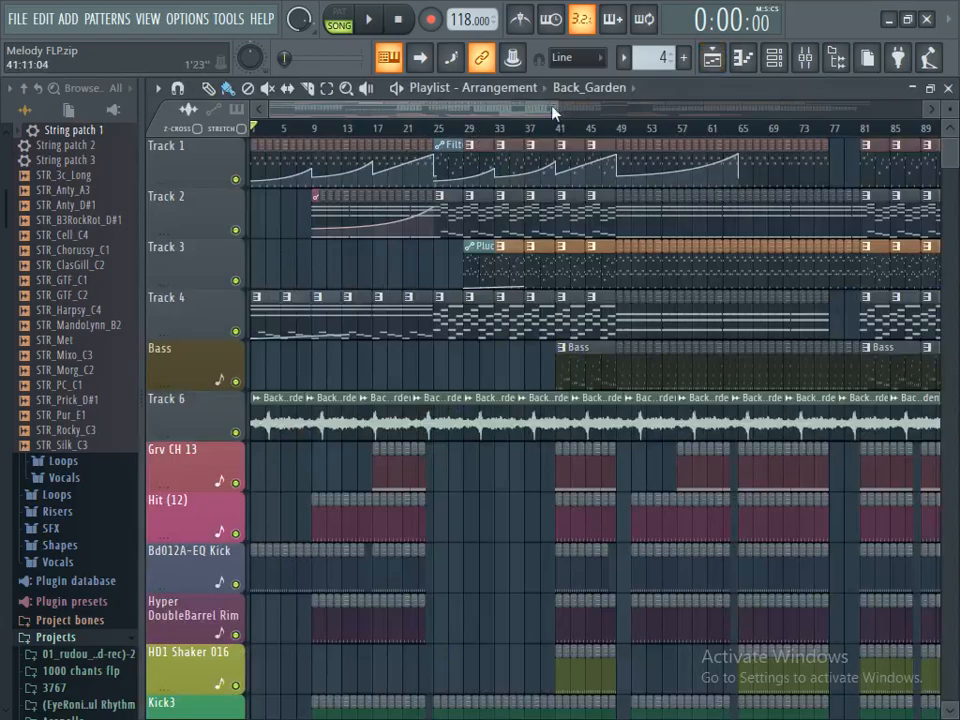
{"action": "left_click_drag", "start_coordinate": [552, 109], "coordinate": [724, 117]}
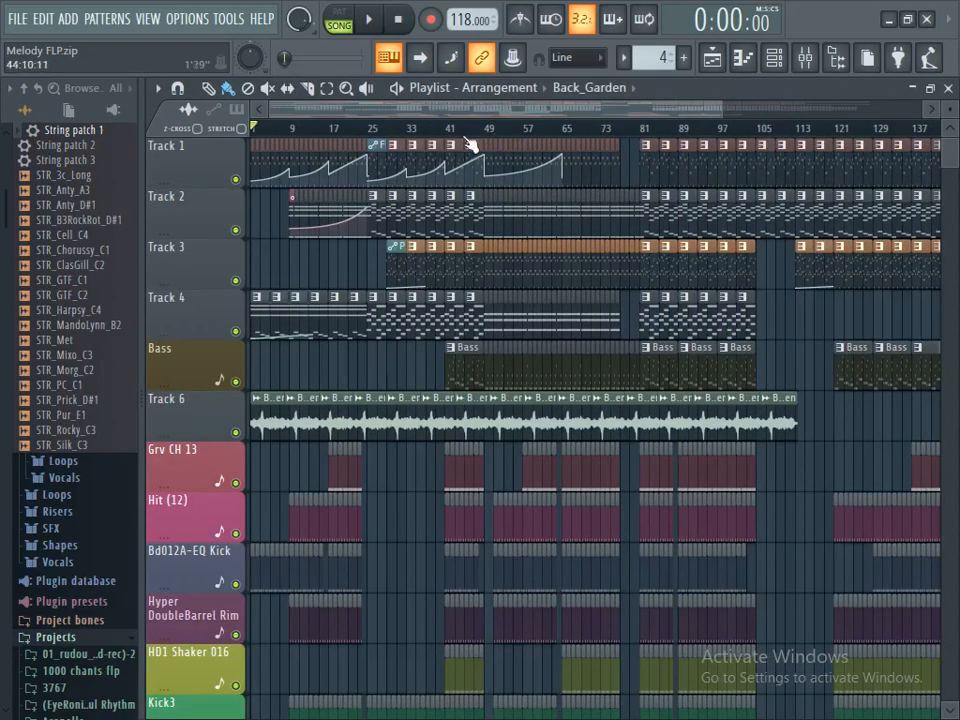
{"action": "left_click", "coordinate": [470, 127]}
{"action": "left_click", "coordinate": [370, 20]}
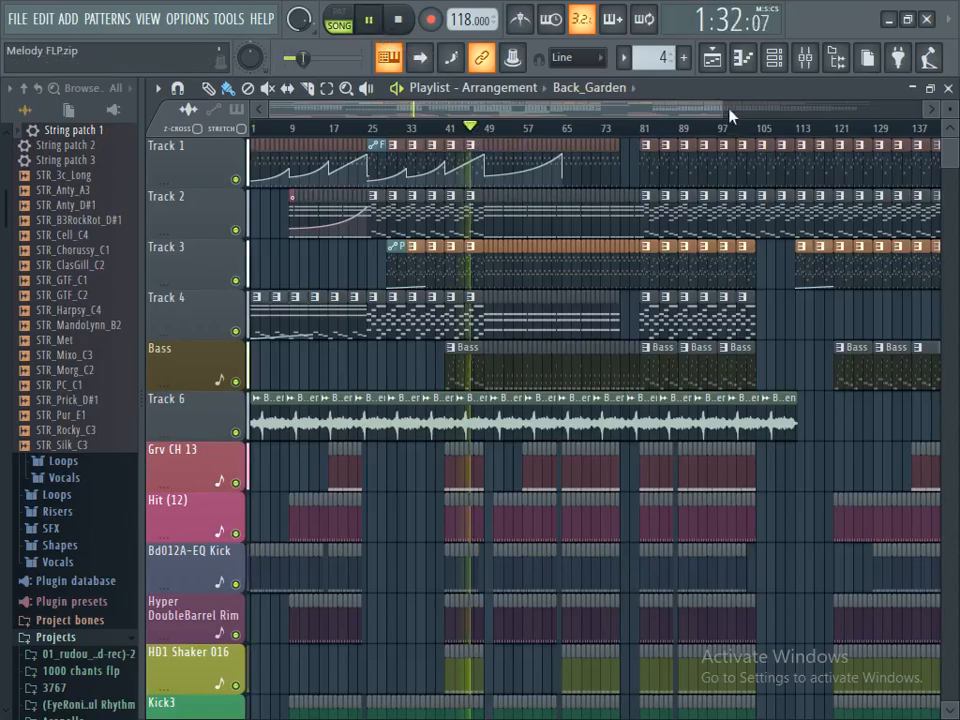
{"action": "left_click", "coordinate": [712, 60]}
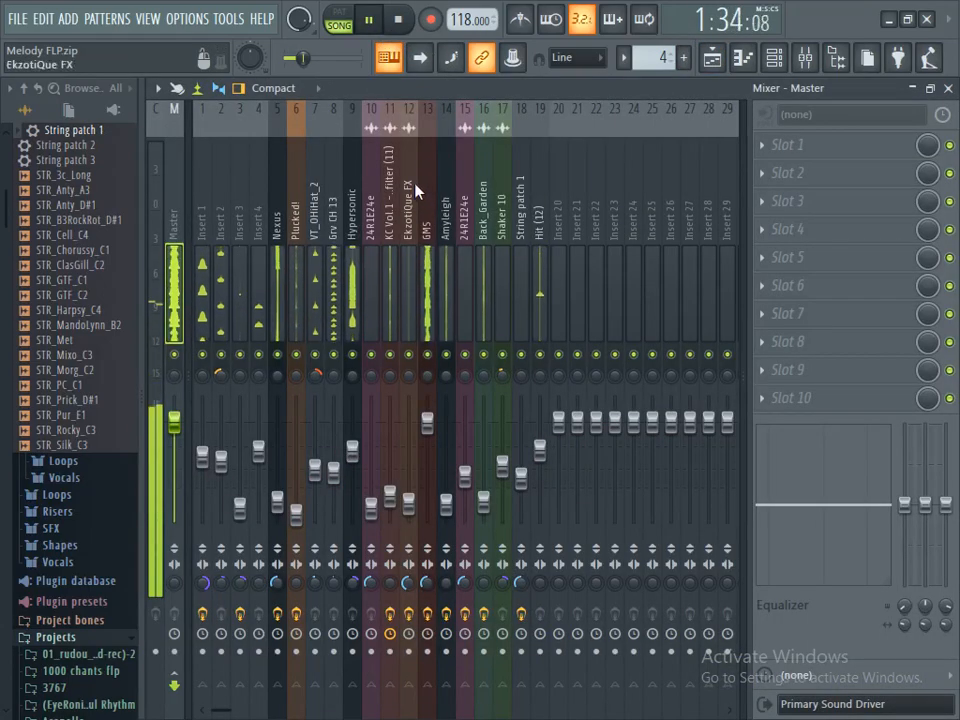
{"action": "left_click", "coordinate": [368, 20]}
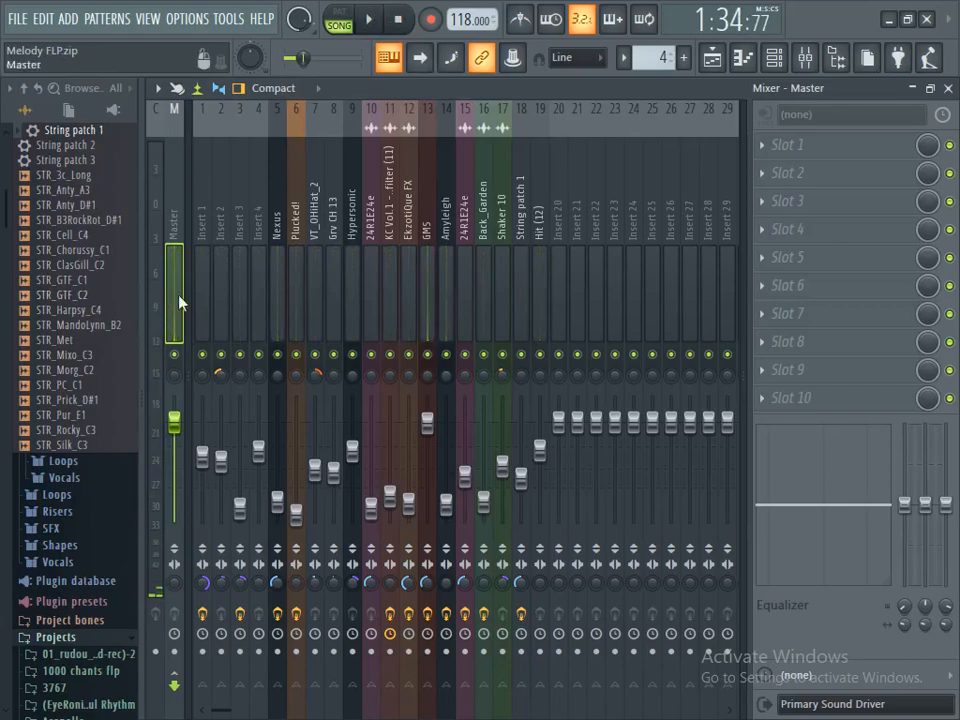
{"action": "left_click", "coordinate": [368, 20]}
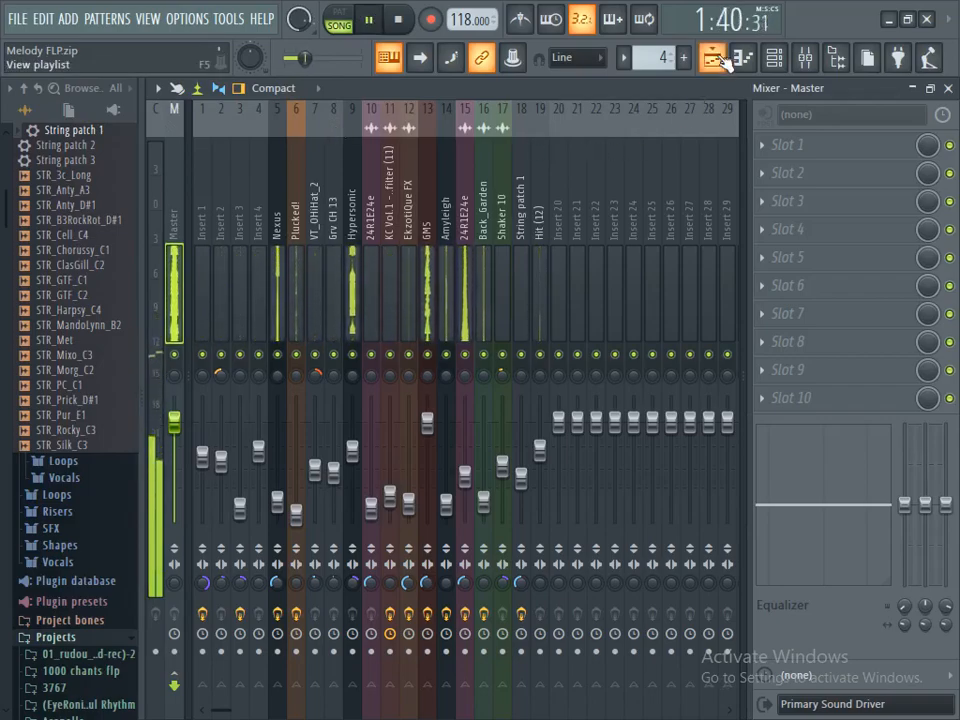
Step: Play the arrangement from about bar 81, examine the Master level in the mixer, and pause
{"action": "left_click", "coordinate": [716, 60]}
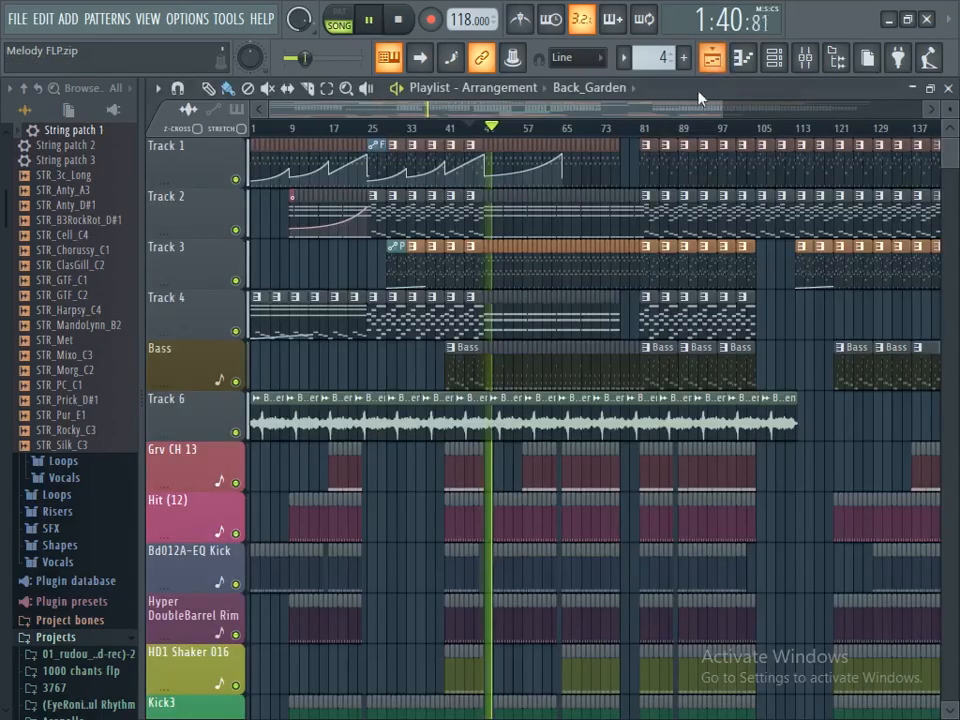
{"action": "left_click", "coordinate": [645, 128]}
{"action": "left_click", "coordinate": [806, 60]}
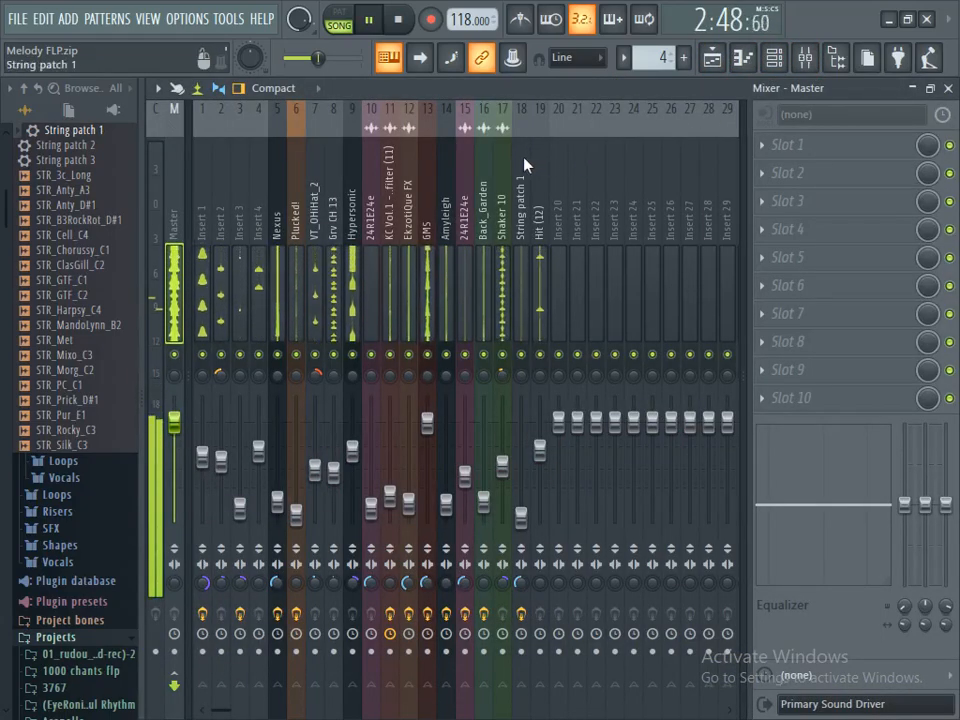
{"action": "left_click", "coordinate": [368, 19]}
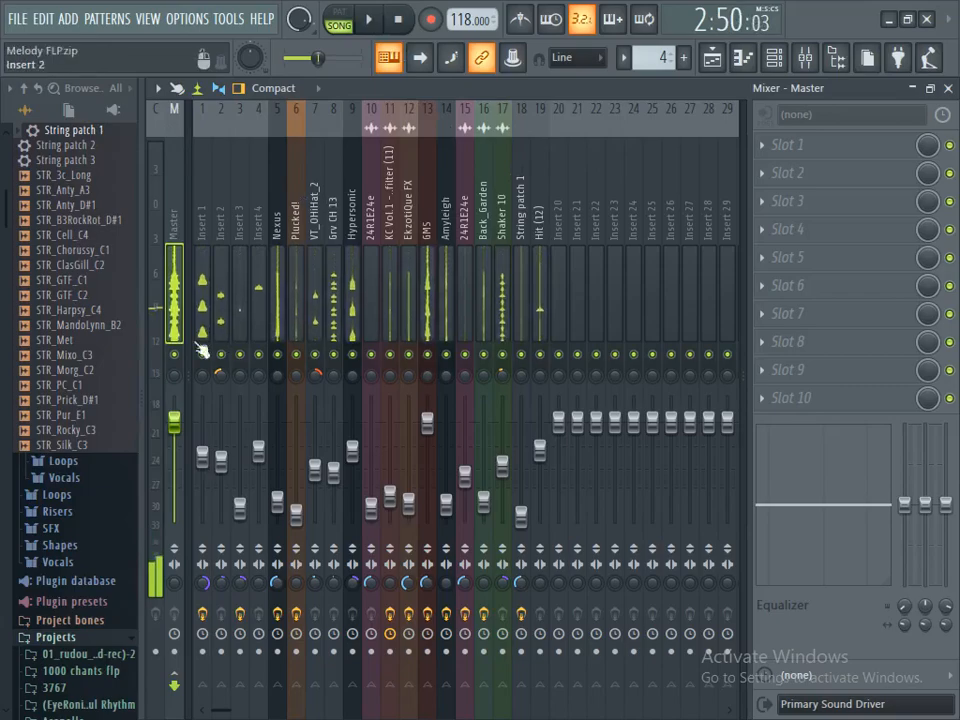
Step: Load a Fruity Limiter into effect slot 10 of the Master track
{"action": "left_click", "coordinate": [766, 408]}
{"action": "mouse_move", "coordinate": [765, 302]}
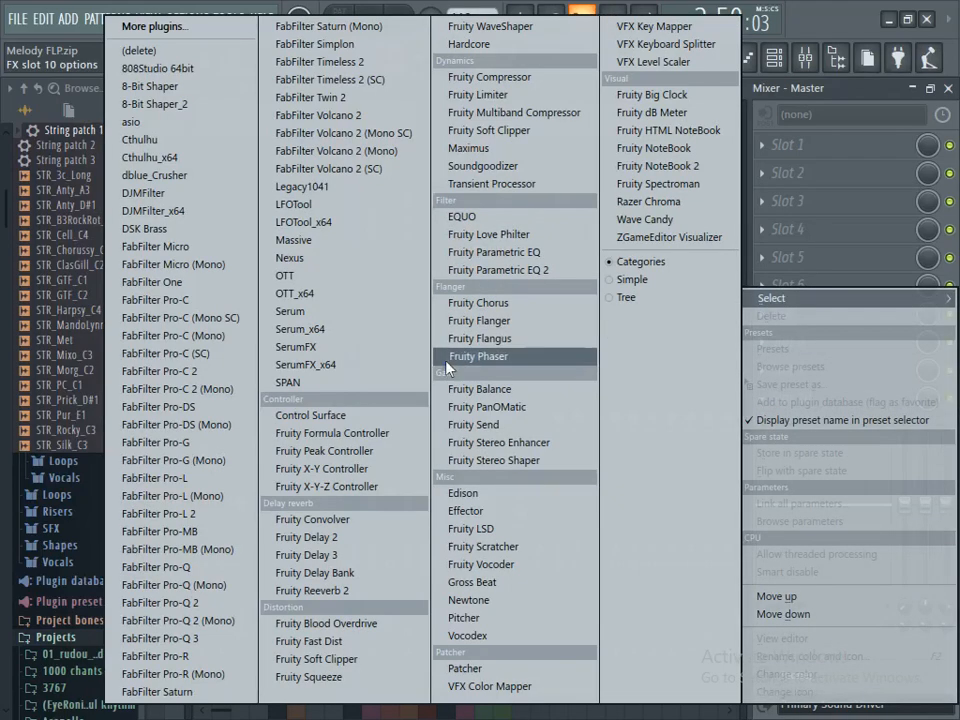
{"action": "left_click", "coordinate": [492, 94]}
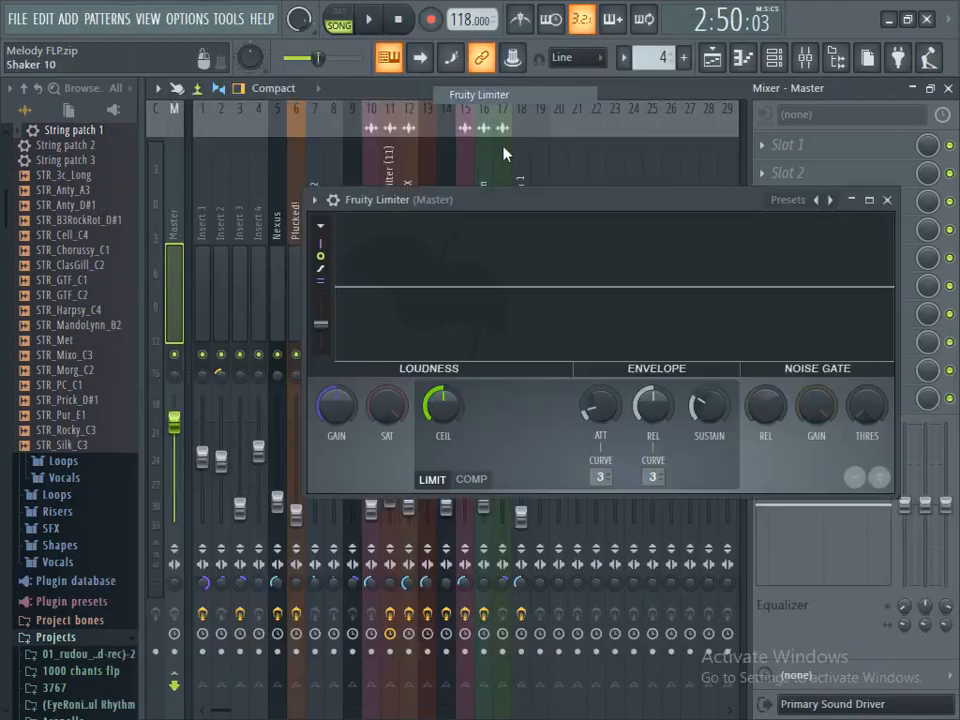
Step: Play the song through the Master limiter briefly and freeze its waveform display to examine the peaks
{"action": "left_click", "coordinate": [380, 28]}
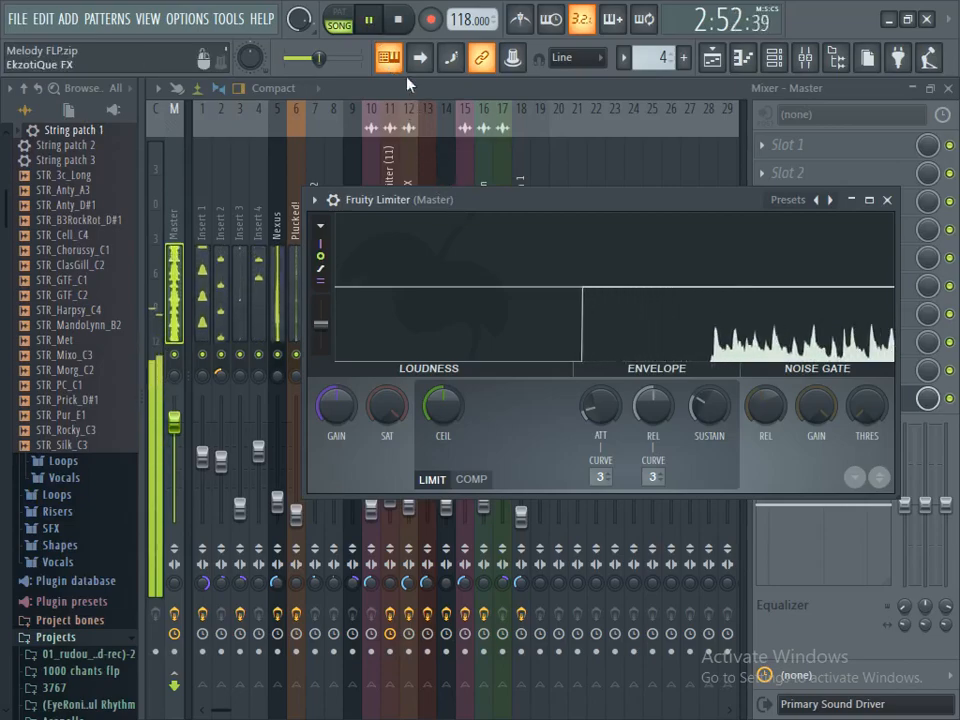
{"action": "left_click", "coordinate": [370, 21]}
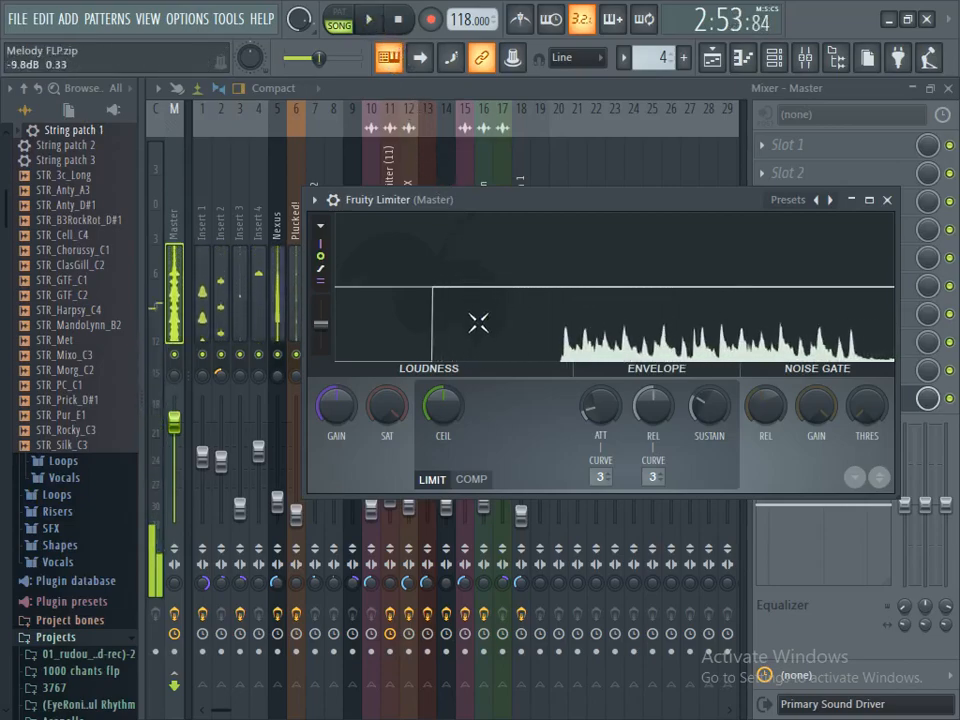
{"action": "left_click", "coordinate": [450, 354]}
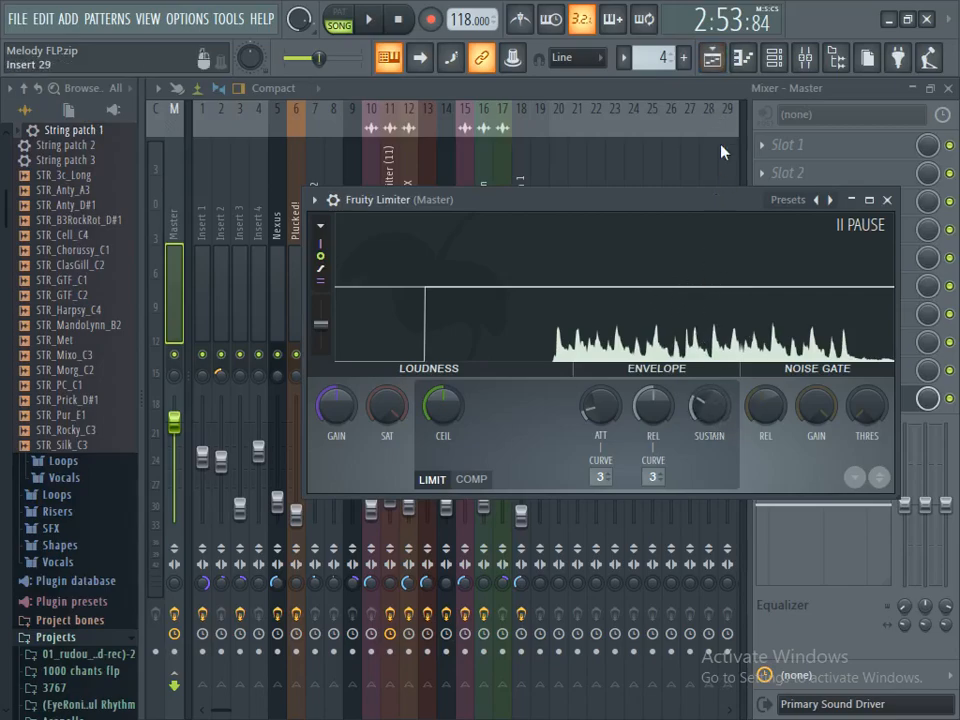
{"action": "left_click", "coordinate": [716, 64]}
{"action": "left_click", "coordinate": [716, 66]}
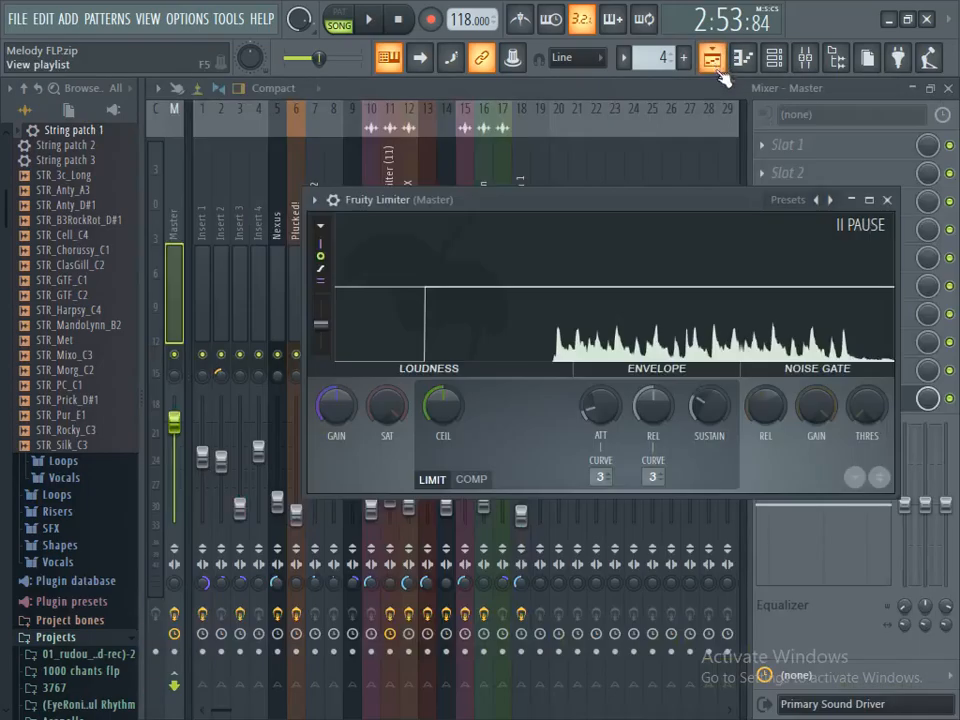
Step: Close the limiter window and load Fruity Parametric EQ 2 into effect slot 1 of the Master track
{"action": "left_click", "coordinate": [886, 199]}
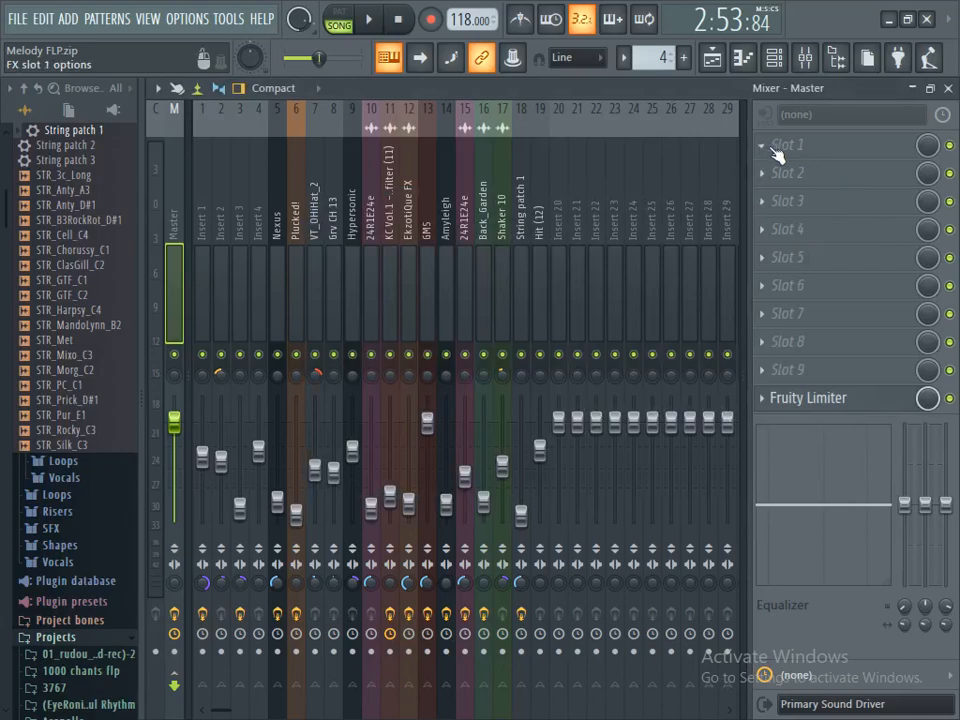
{"action": "left_click", "coordinate": [775, 150]}
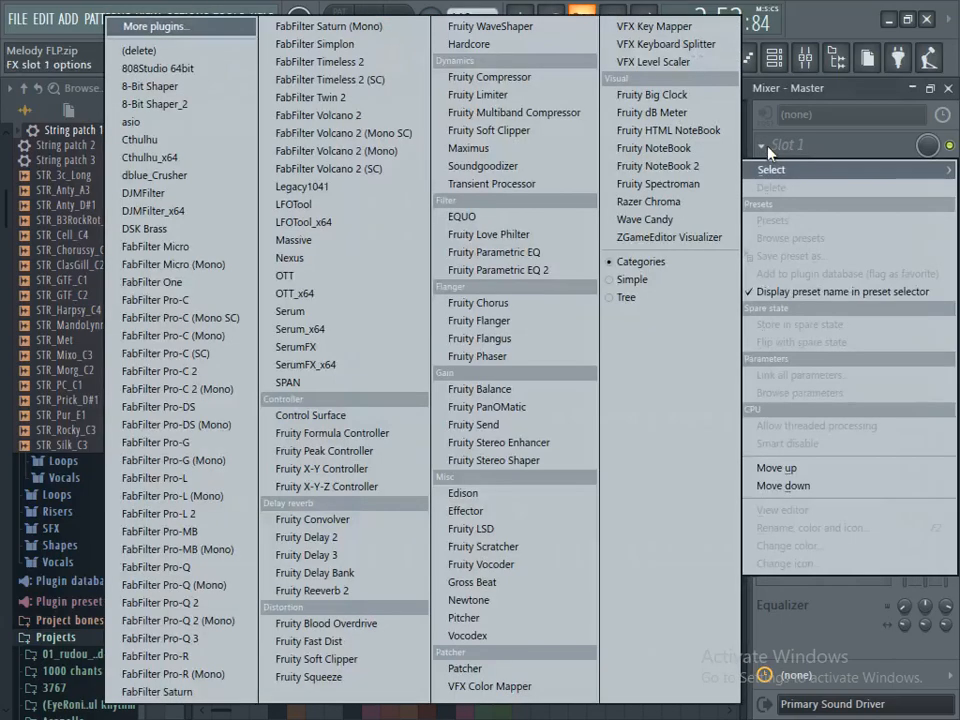
{"action": "left_click", "coordinate": [527, 273]}
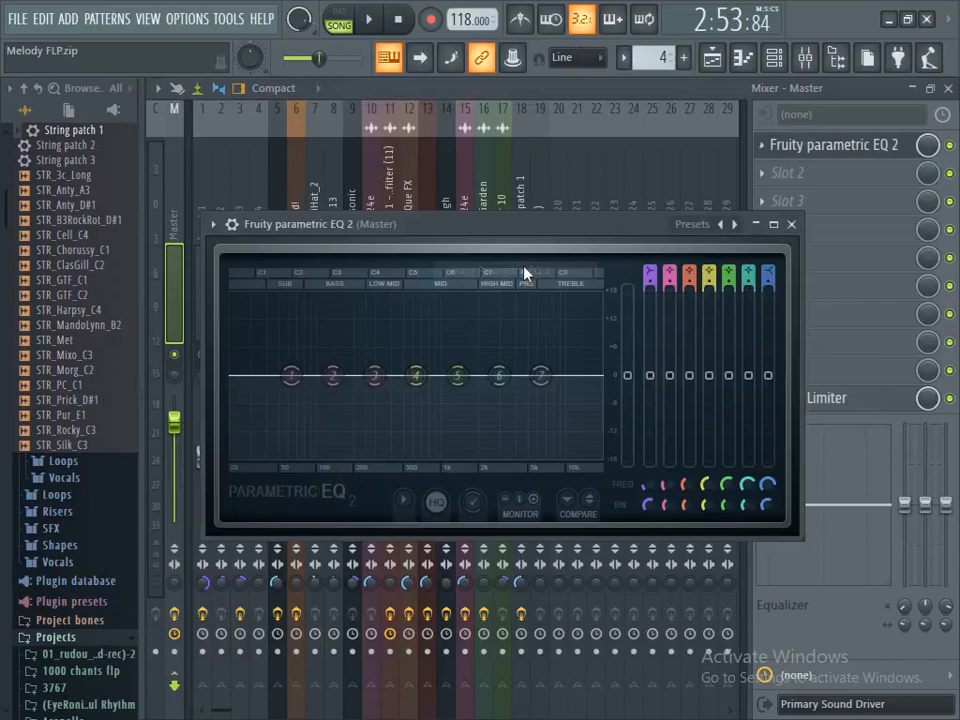
Step: Apply the "20Hz + 18kHz cut" preset to the Master's Fruity Parametric EQ 2 and play the song briefly through it
{"action": "left_click", "coordinate": [722, 224]}
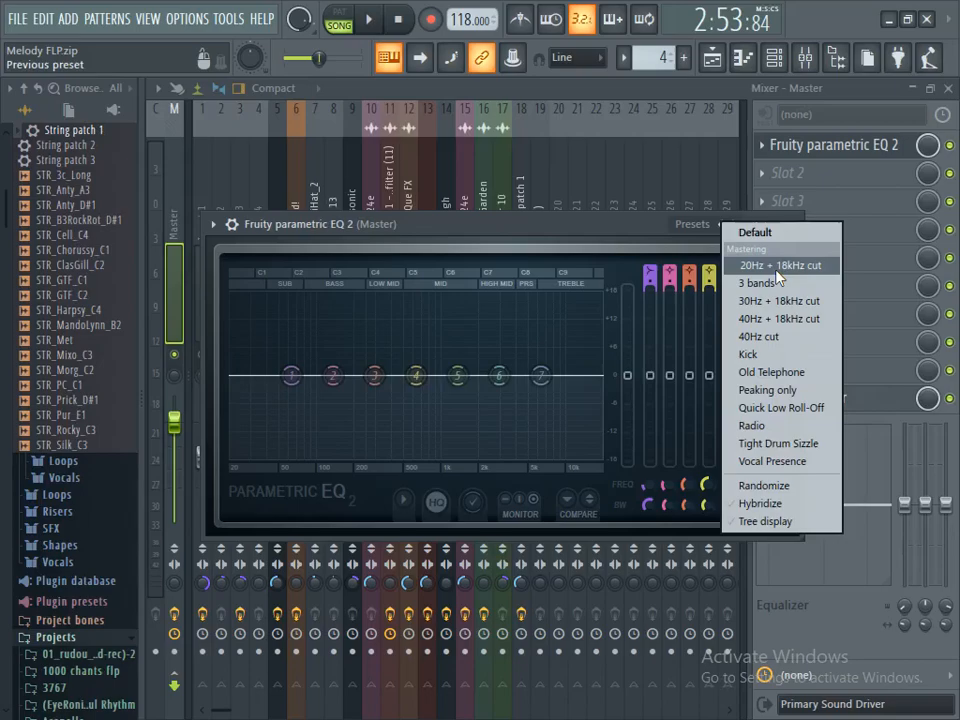
{"action": "left_click", "coordinate": [777, 266]}
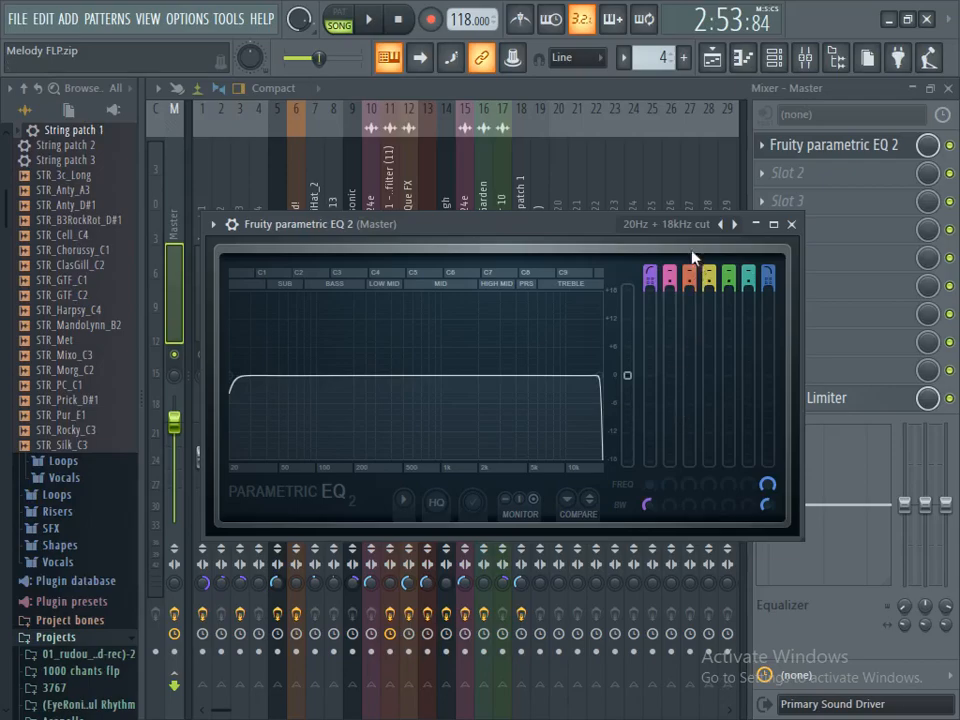
{"action": "left_click", "coordinate": [376, 26]}
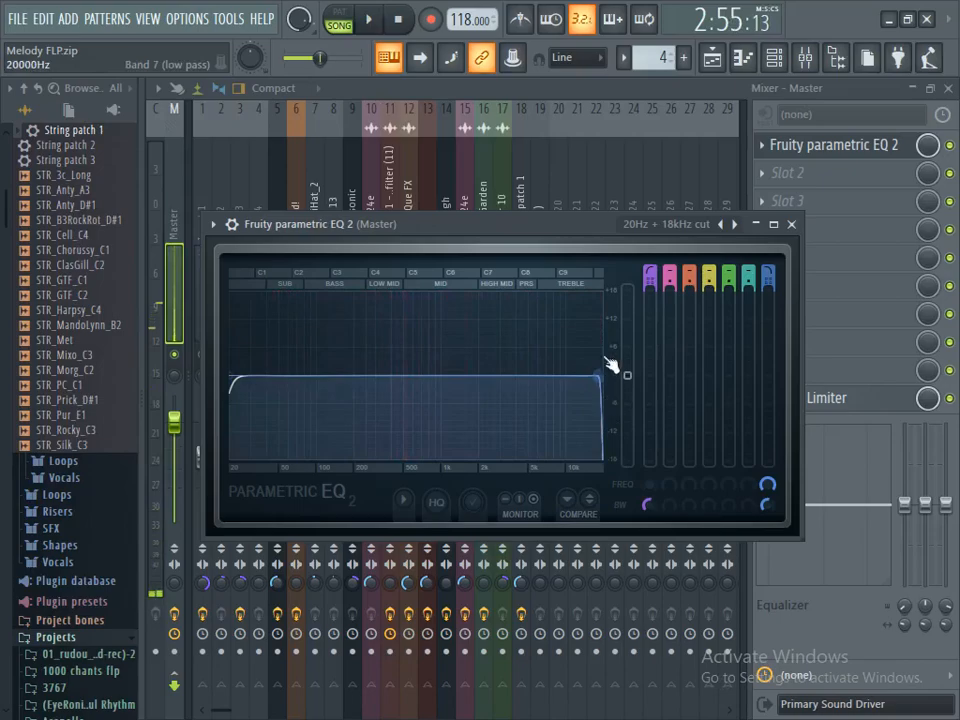
Step: Load a second Fruity Parametric EQ 2 into effect slot 3 of the Master track
{"action": "left_click_drag", "start_coordinate": [528, 227], "coordinate": [418, 222]}
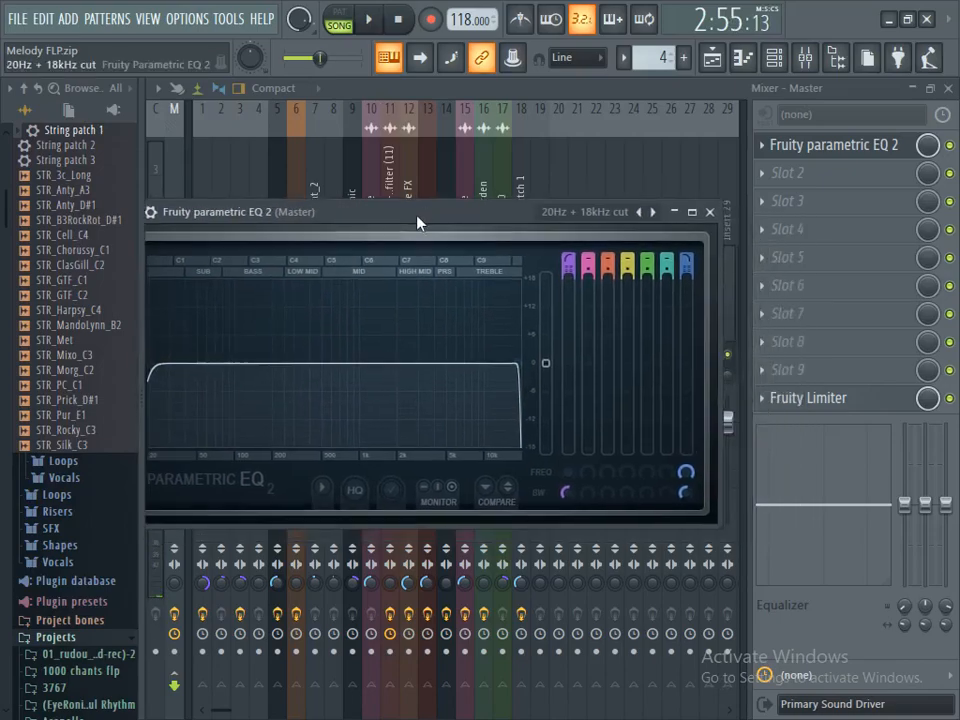
{"action": "left_click", "coordinate": [778, 203]}
{"action": "left_click", "coordinate": [552, 269]}
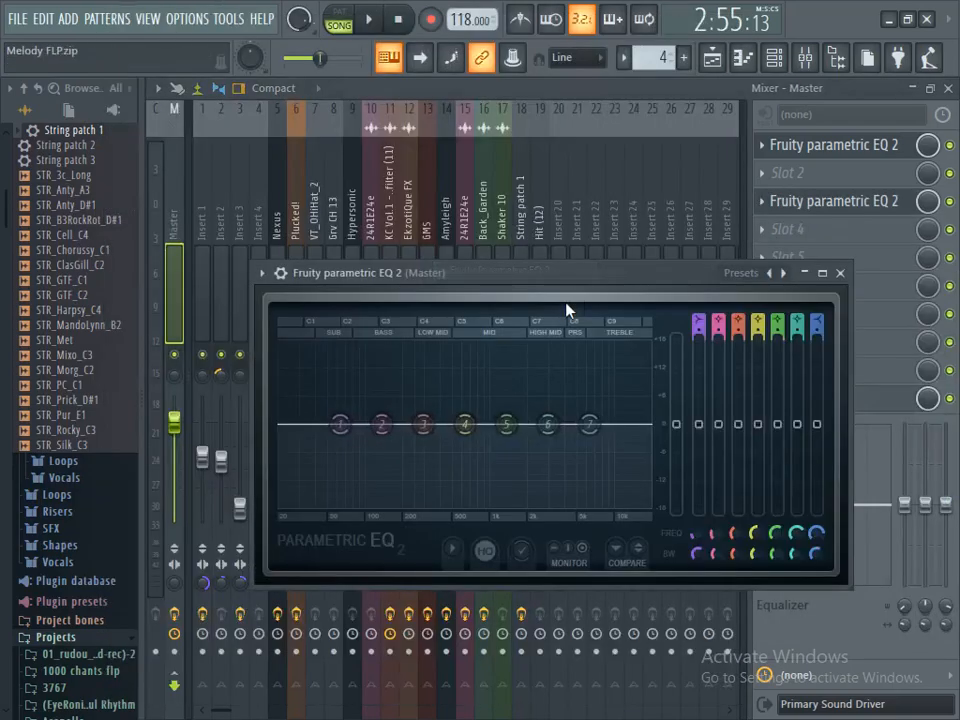
{"action": "left_click_drag", "start_coordinate": [593, 280], "coordinate": [584, 256]}
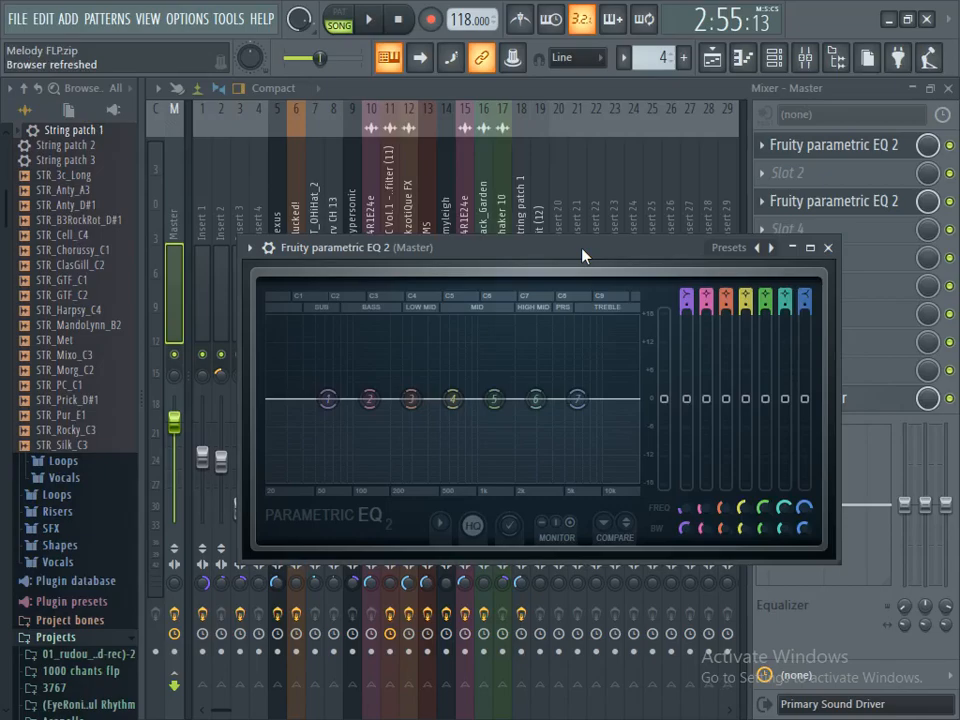
Step: Audition the arrangement by playing short passages from several points between about bars 9 and 58, ending in pause
{"action": "left_click", "coordinate": [712, 58]}
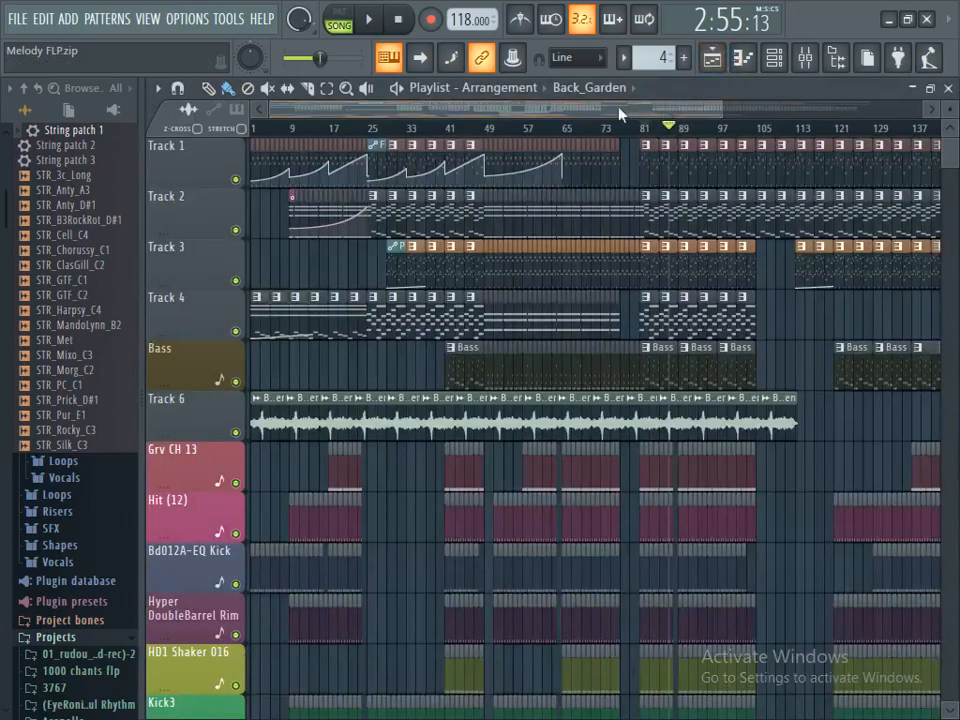
{"action": "left_click", "coordinate": [490, 137]}
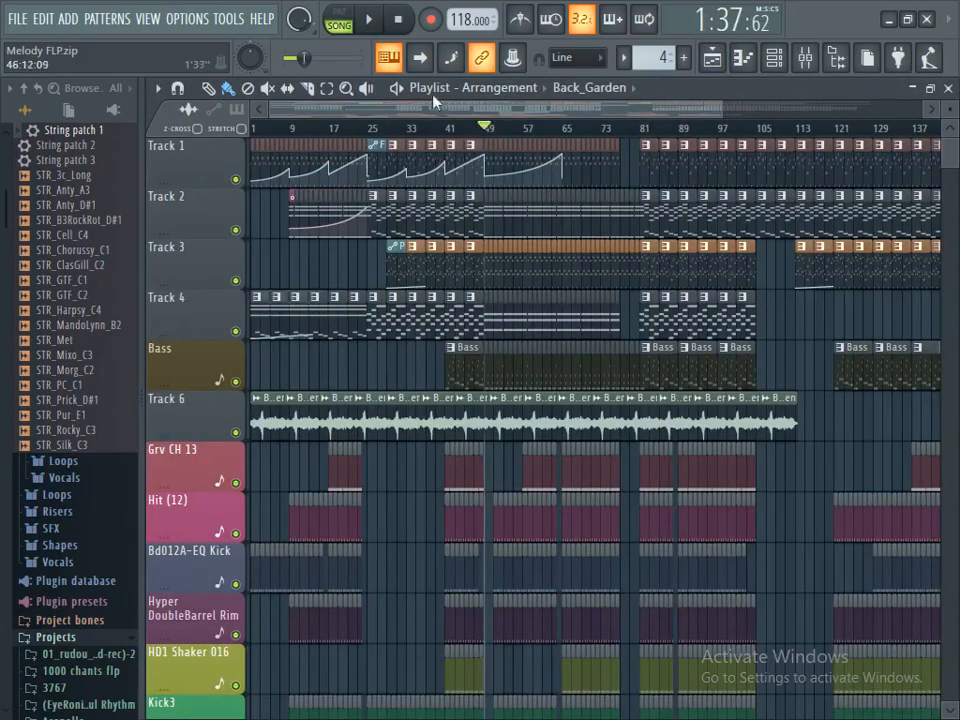
{"action": "left_click", "coordinate": [368, 18]}
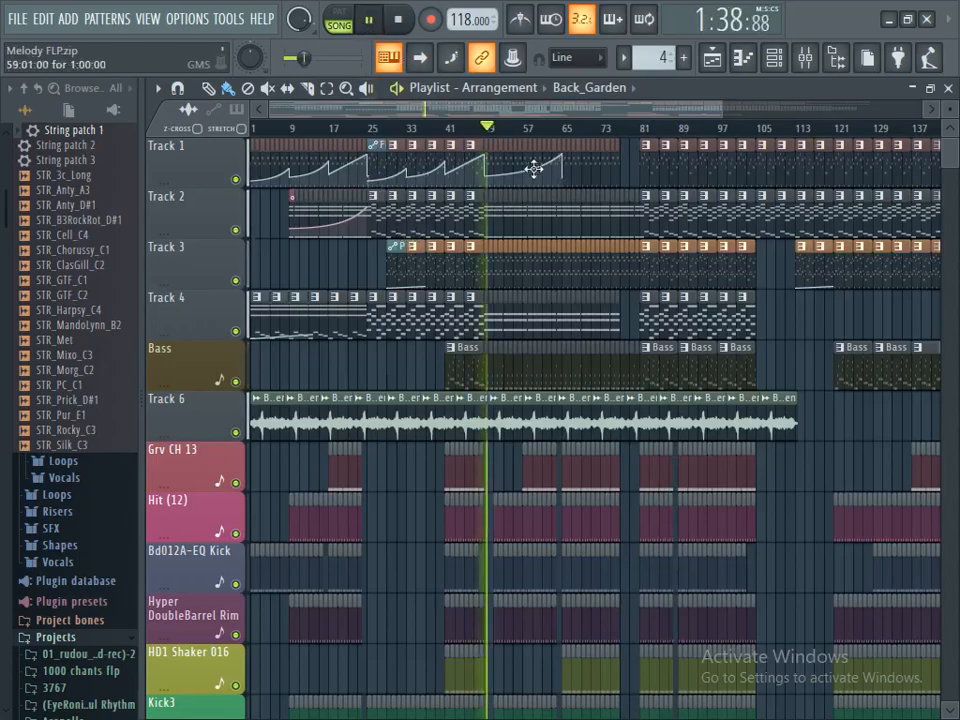
{"action": "left_click", "coordinate": [530, 128]}
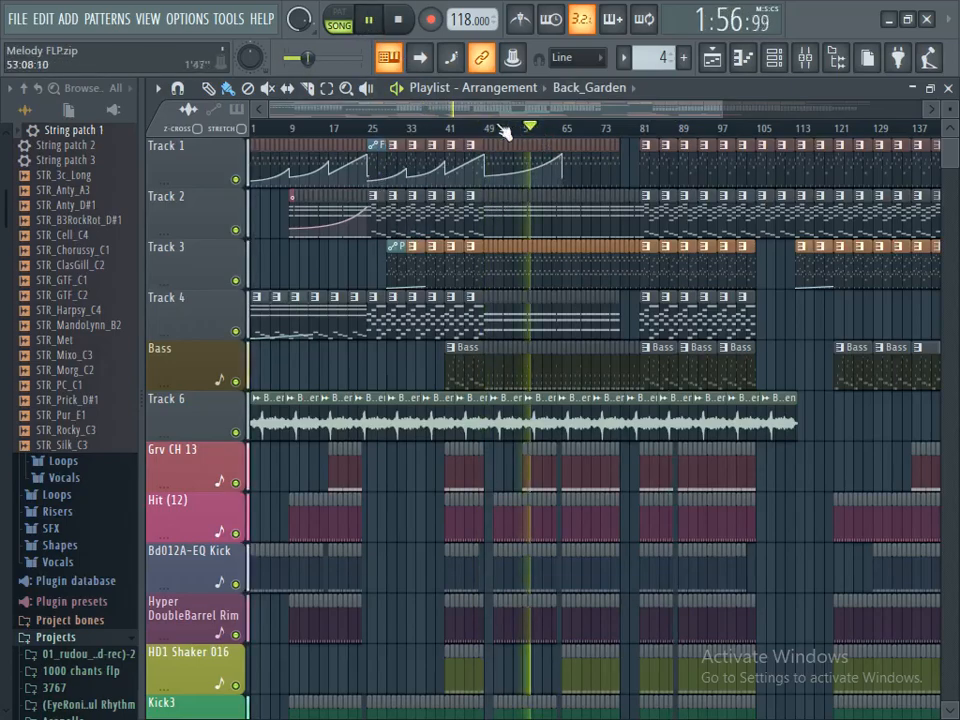
{"action": "left_click", "coordinate": [290, 128]}
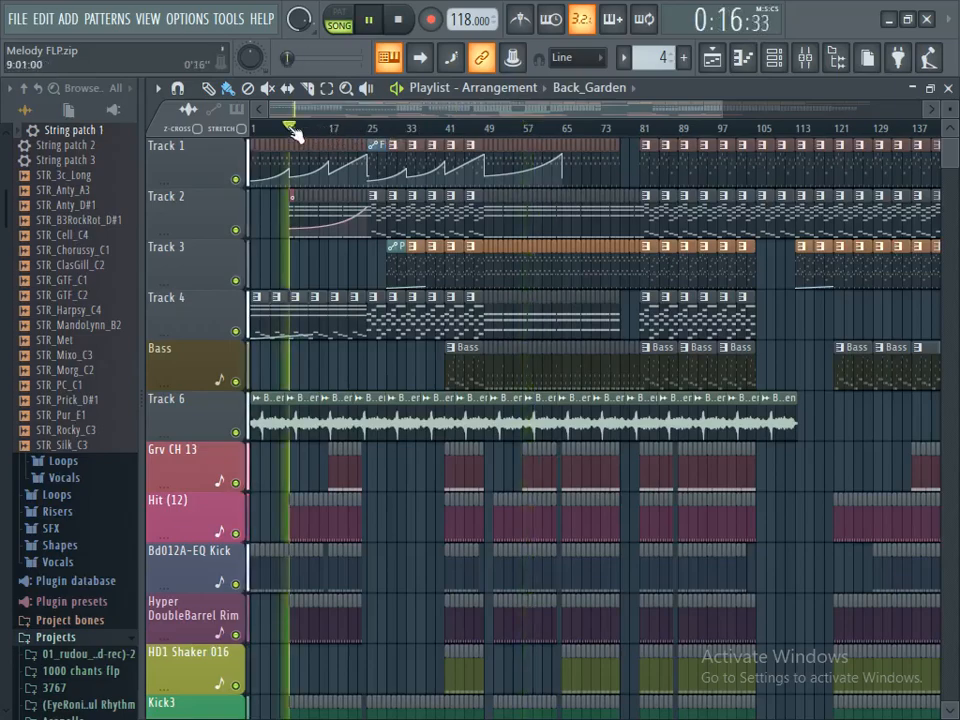
{"action": "left_click", "coordinate": [316, 128]}
{"action": "left_click", "coordinate": [372, 128]}
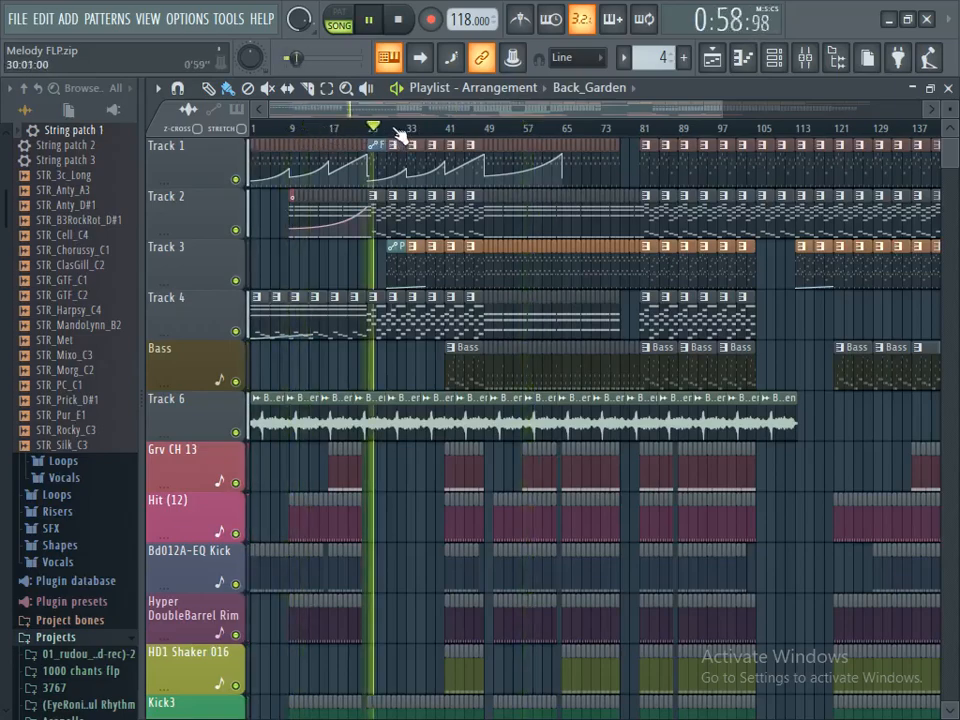
{"action": "left_click", "coordinate": [396, 129]}
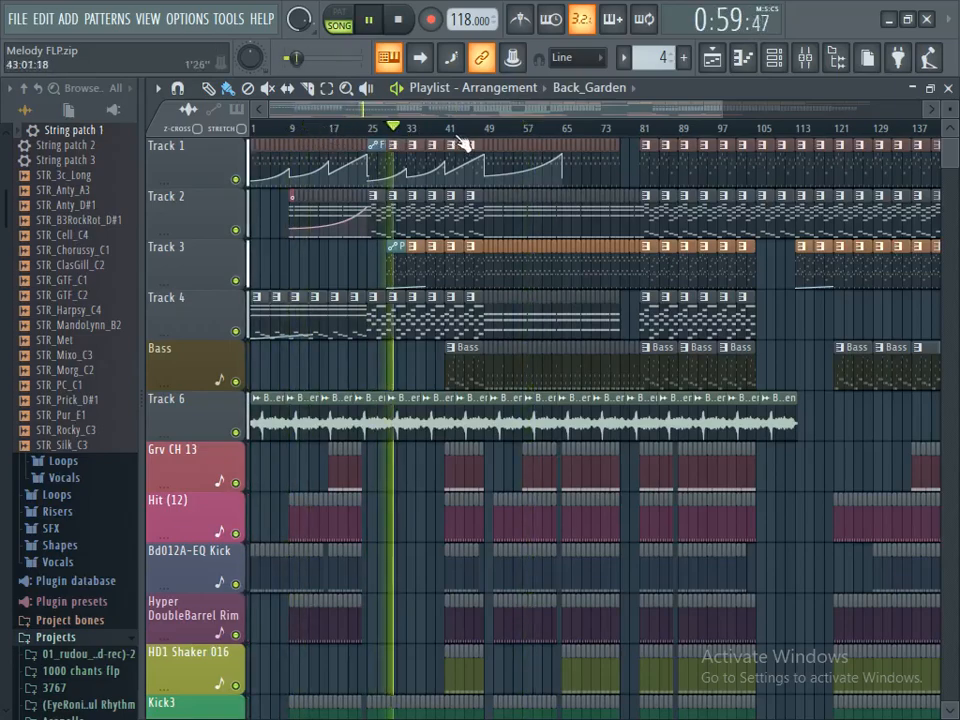
{"action": "left_click", "coordinate": [366, 21]}
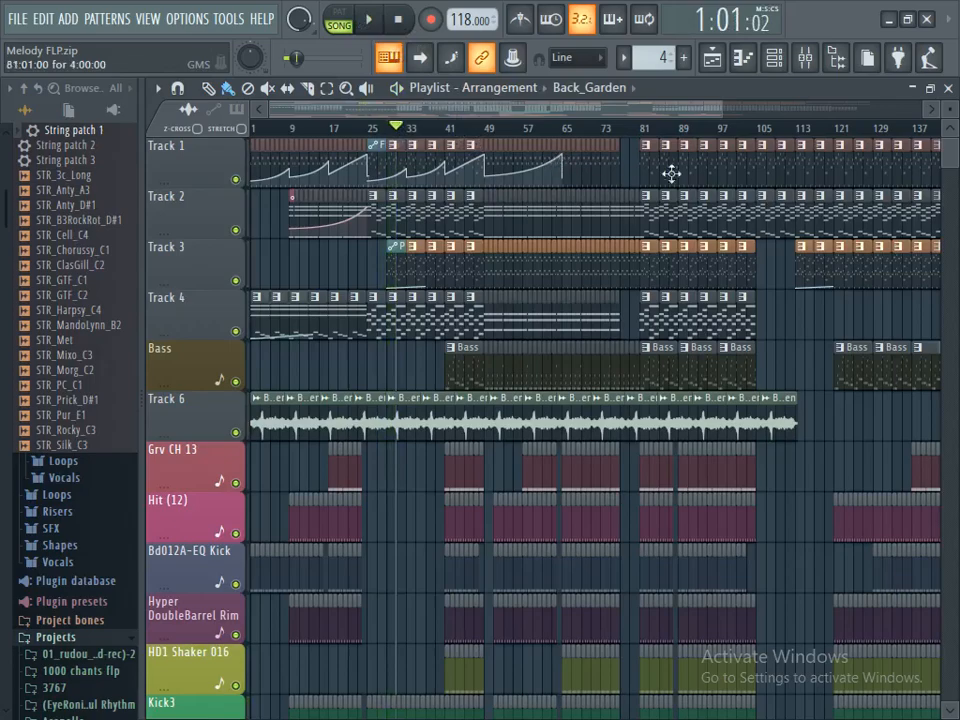
Step: Reduce the playlist track height, play the song from about bar 57 and from about bar 81, and stop
{"action": "left_click_drag", "start_coordinate": [950, 154], "coordinate": [950, 157]}
{"action": "left_click_drag", "start_coordinate": [950, 109], "coordinate": [953, 134]}
{"action": "scroll", "coordinate": [952, 140], "scroll_direction": "up", "scroll_amount": 2}
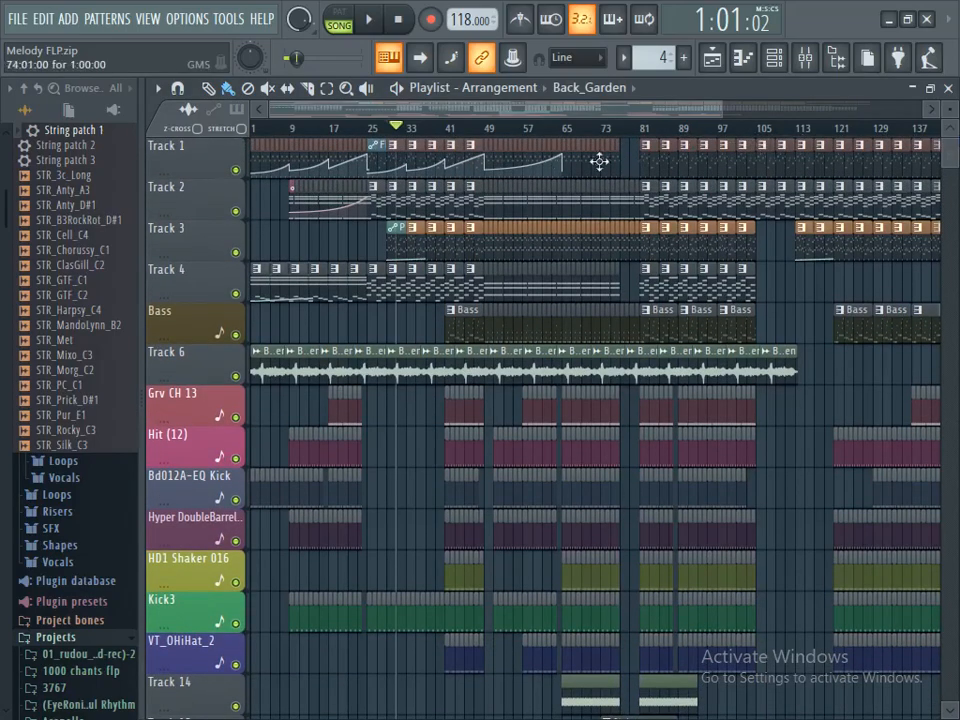
{"action": "left_click", "coordinate": [524, 128]}
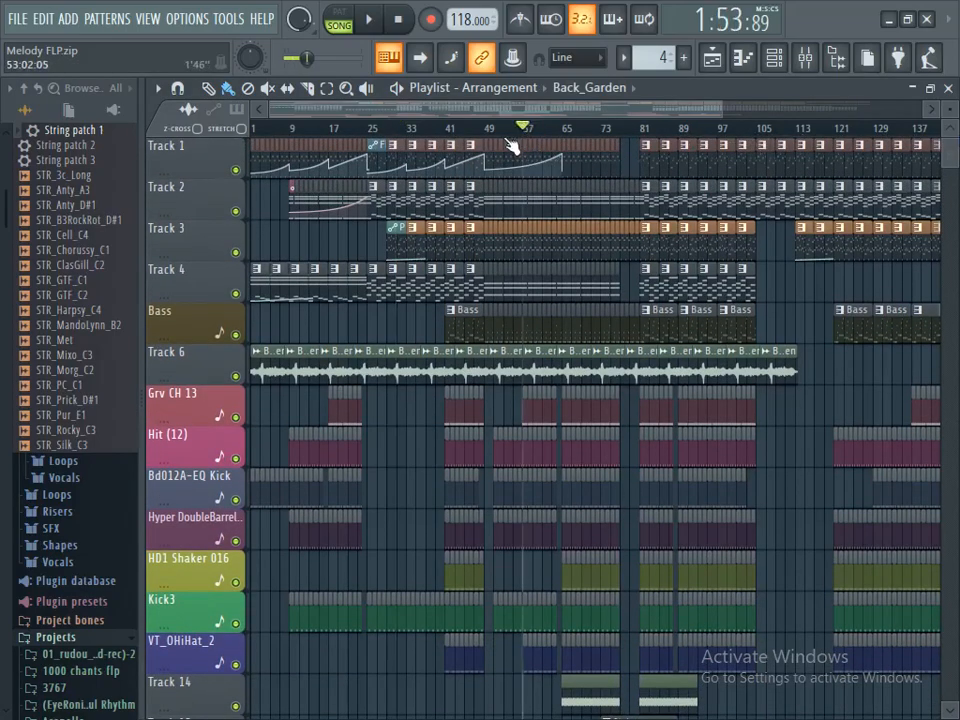
{"action": "left_click", "coordinate": [376, 20]}
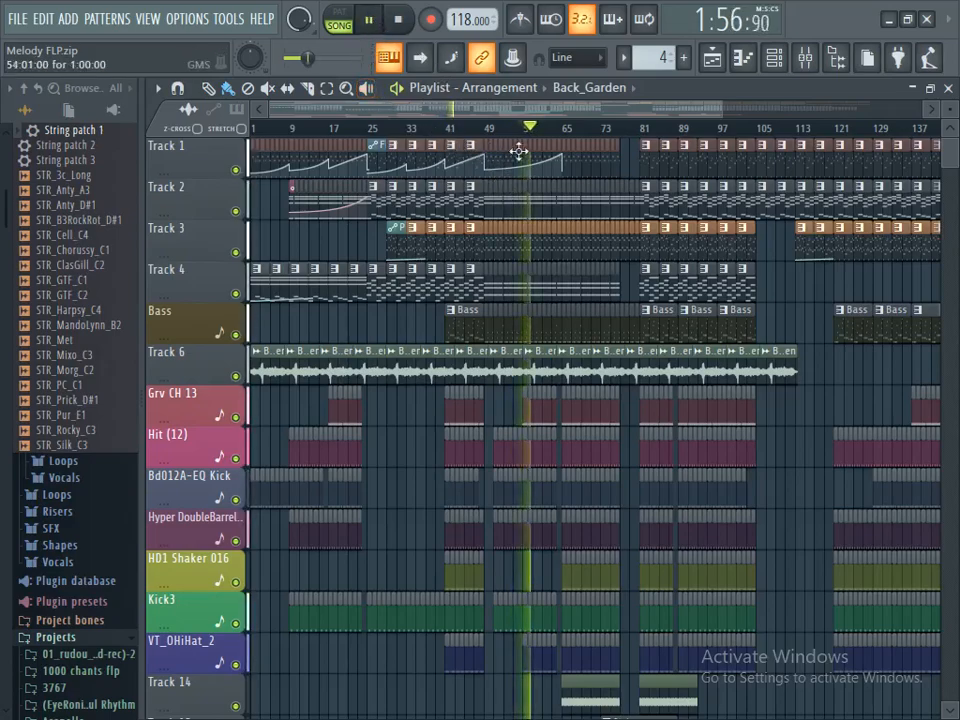
{"action": "left_click", "coordinate": [645, 129]}
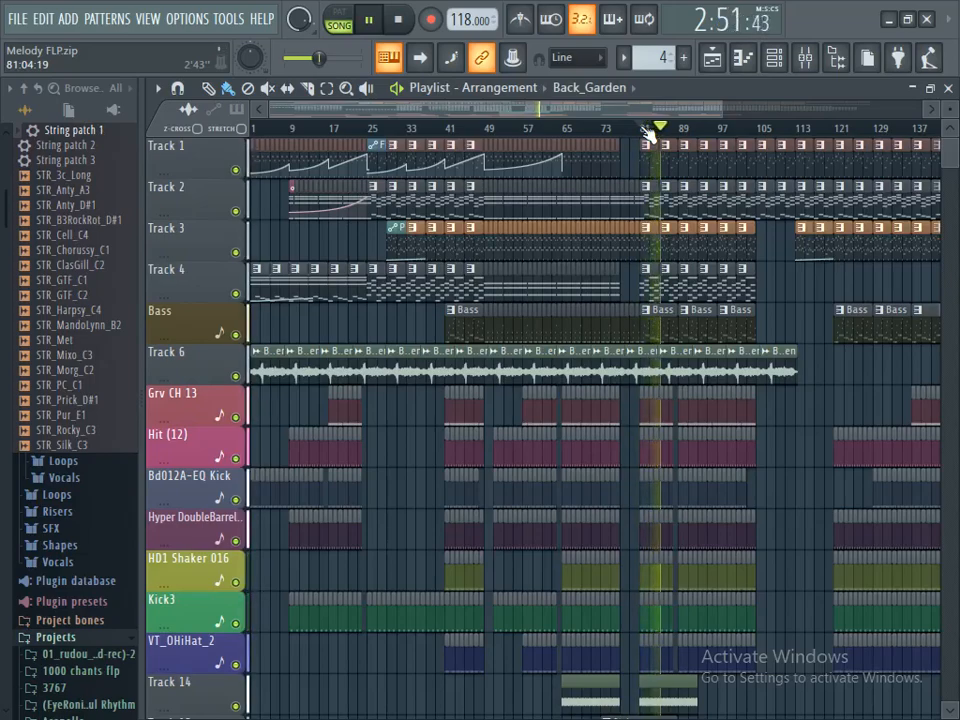
{"action": "left_click", "coordinate": [398, 20]}
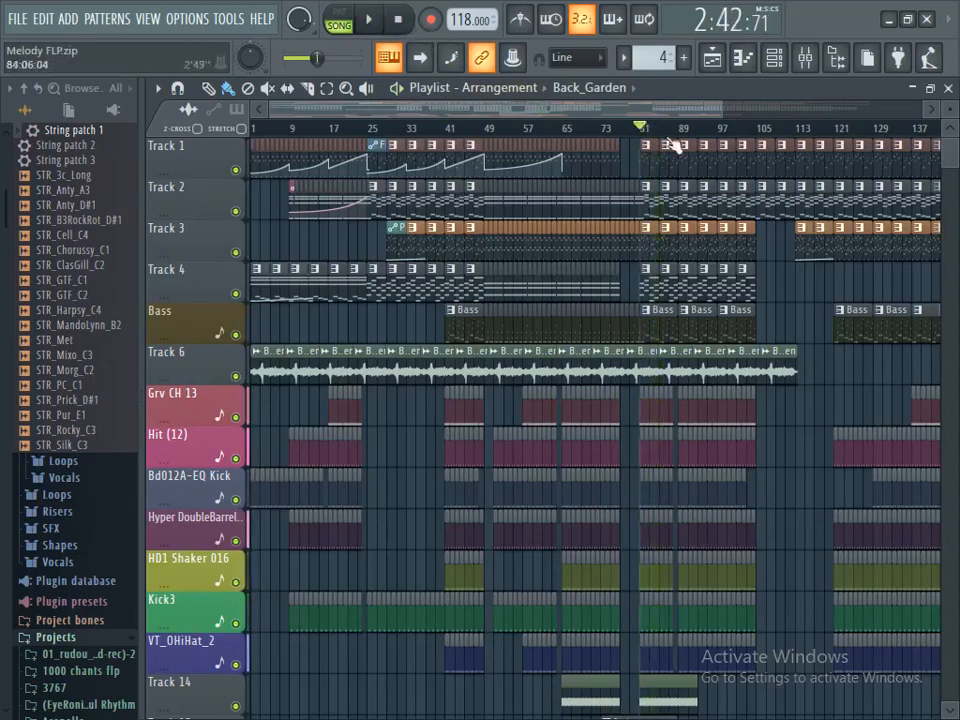
Step: In the Master's slot 3 EQ, move high-shelf band 7 to about 2.2 kHz with a slight boost, fine-tuning it during playback
{"action": "left_click", "coordinate": [805, 58]}
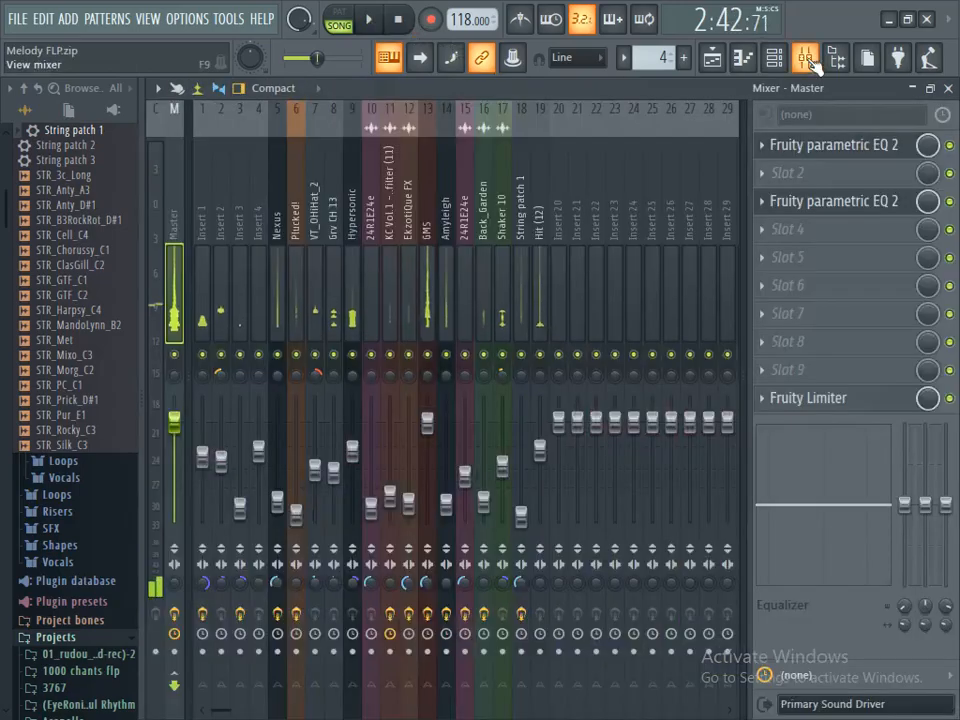
{"action": "left_click", "coordinate": [840, 203]}
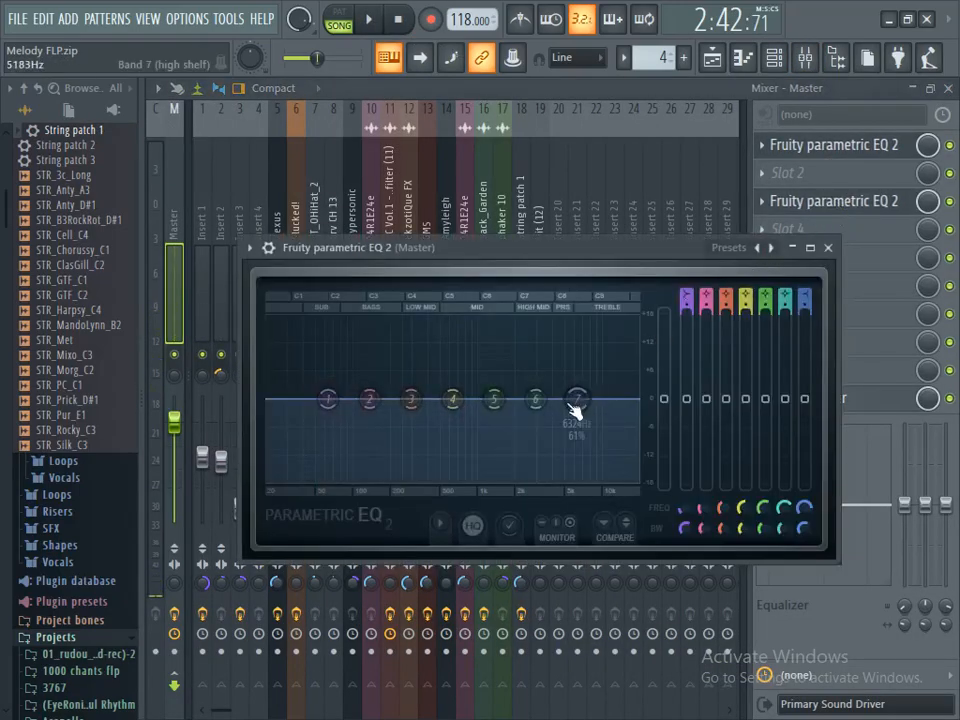
{"action": "left_click_drag", "start_coordinate": [581, 405], "coordinate": [510, 394]}
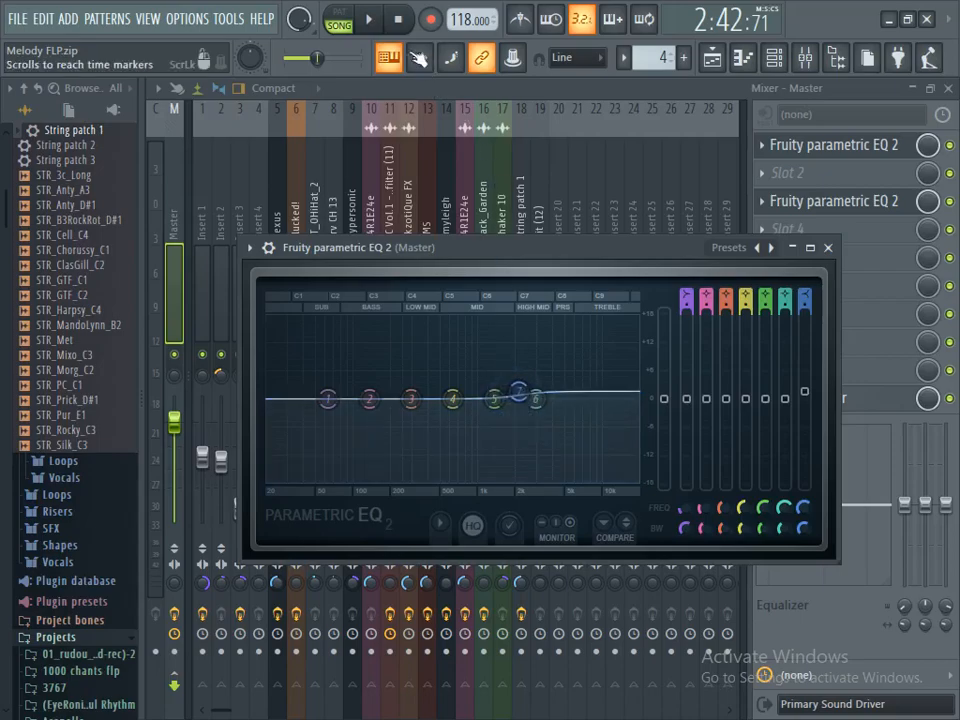
{"action": "left_click", "coordinate": [372, 22]}
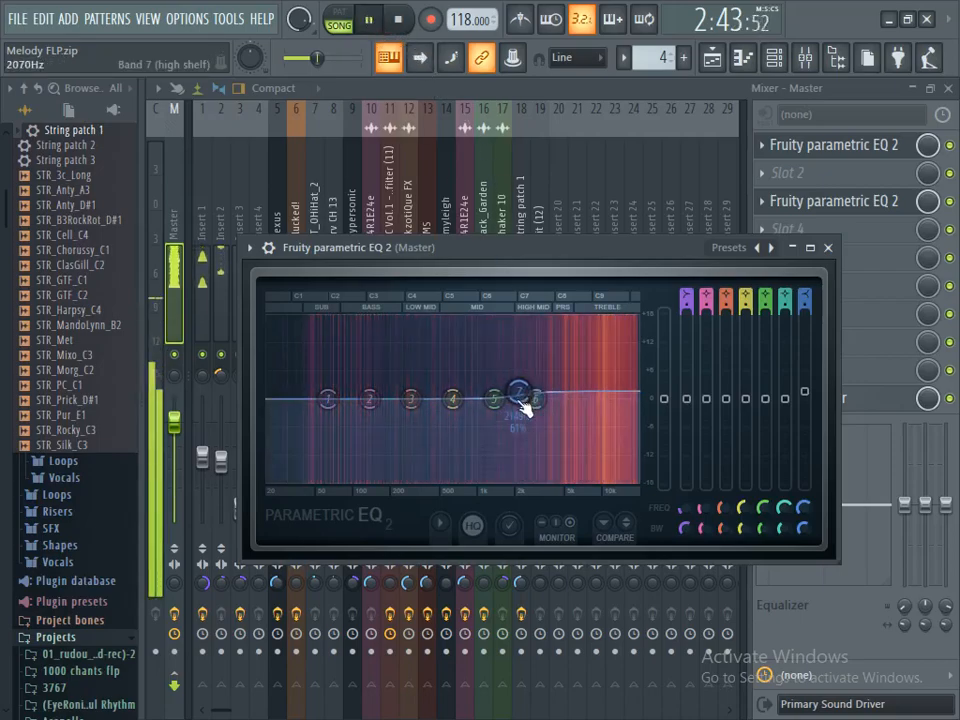
{"action": "left_click_drag", "start_coordinate": [521, 400], "coordinate": [525, 397]}
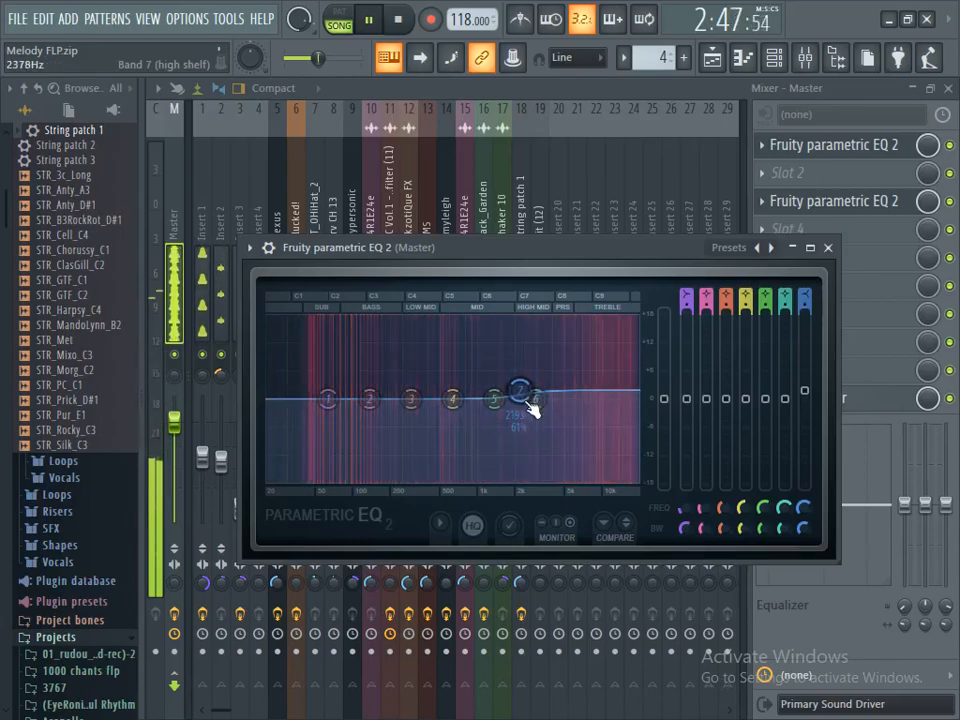
{"action": "left_click", "coordinate": [400, 21]}
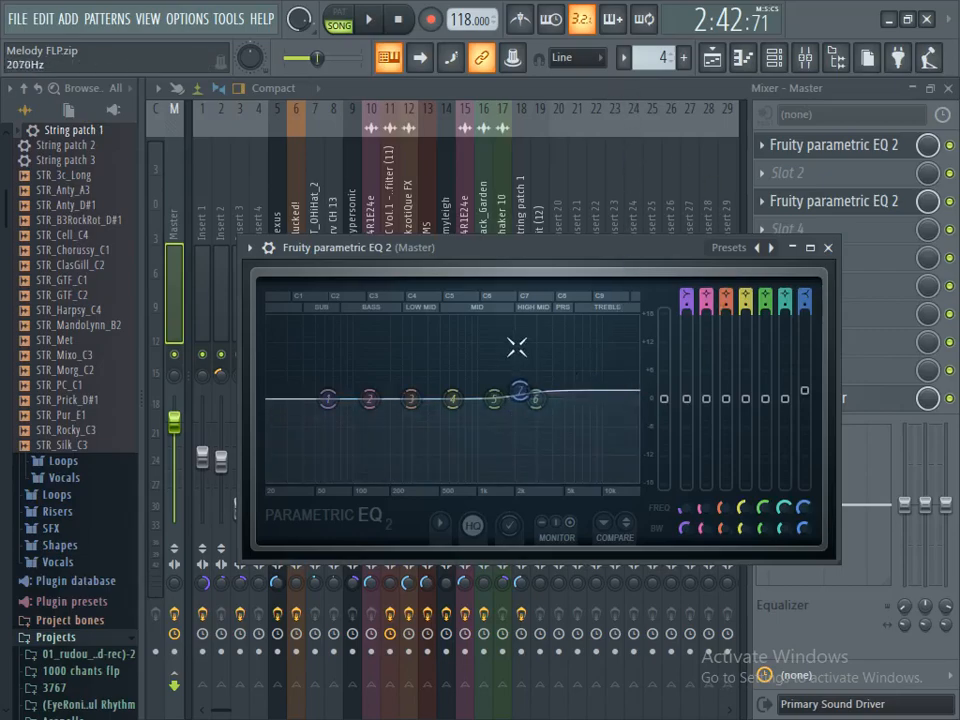
Step: Replay the song from about bar 81 and examine the lower playlist tracks to locate the sound that needs adjusting
{"action": "left_click_drag", "start_coordinate": [706, 258], "coordinate": [624, 245]}
{"action": "left_click", "coordinate": [368, 19]}
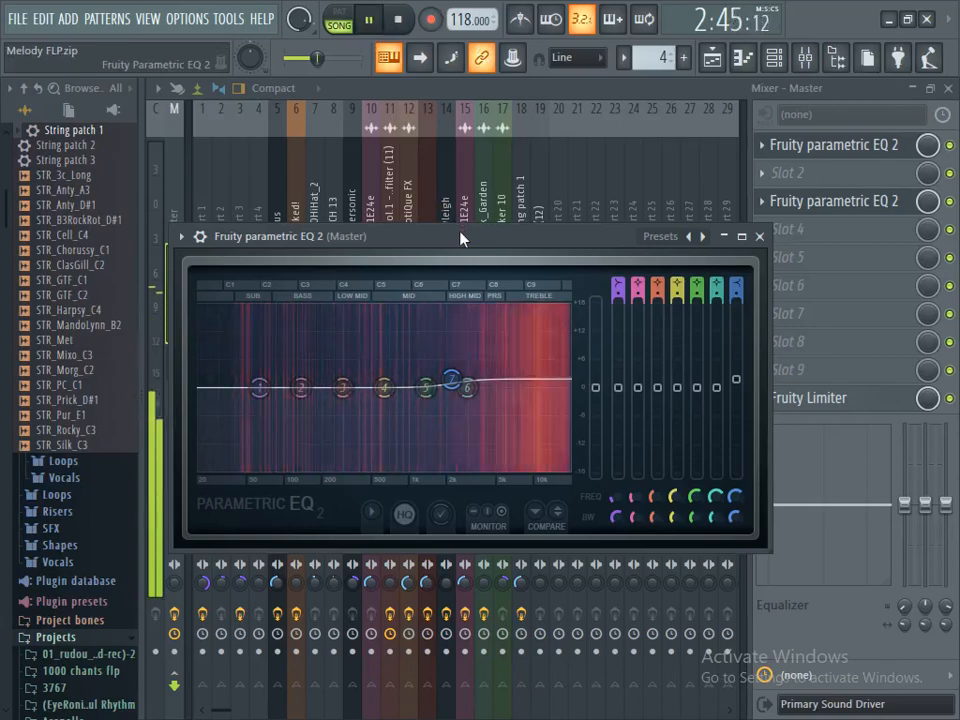
{"action": "left_click", "coordinate": [700, 66]}
{"action": "scroll", "coordinate": [708, 286], "scroll_direction": "down", "scroll_amount": 8}
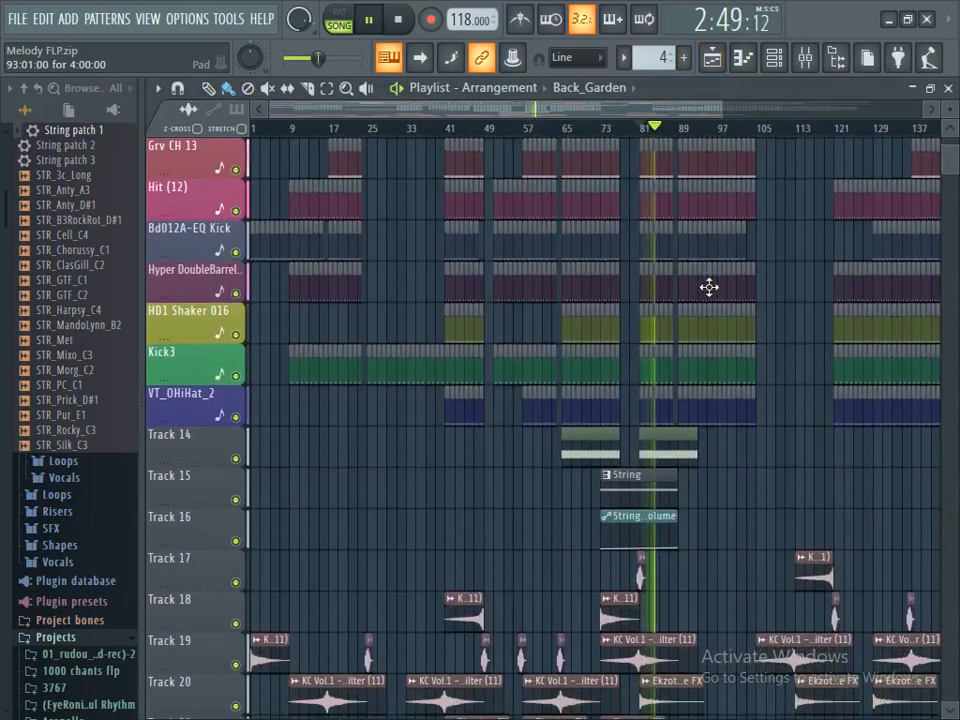
{"action": "left_click", "coordinate": [404, 20]}
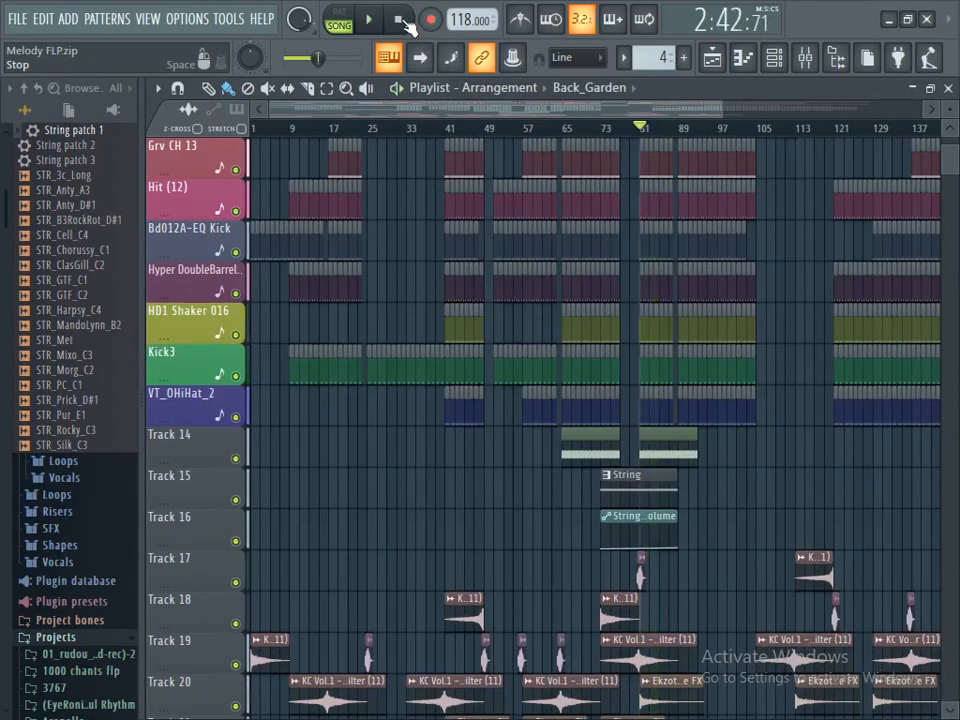
{"action": "key", "text": "space"}
{"action": "left_click", "coordinate": [399, 22]}
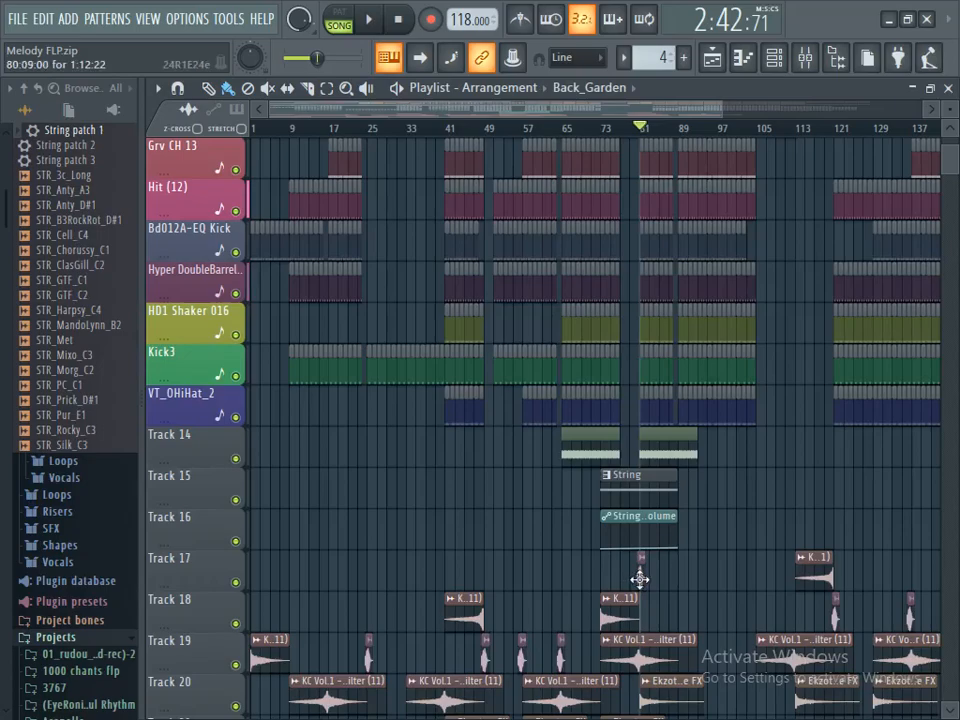
Step: Open the 24R1E24e clip on Track 17 near bar 81, lower its mixer track 15 to about -29.4 dB, and resume playback
{"action": "double_click", "coordinate": [640, 578]}
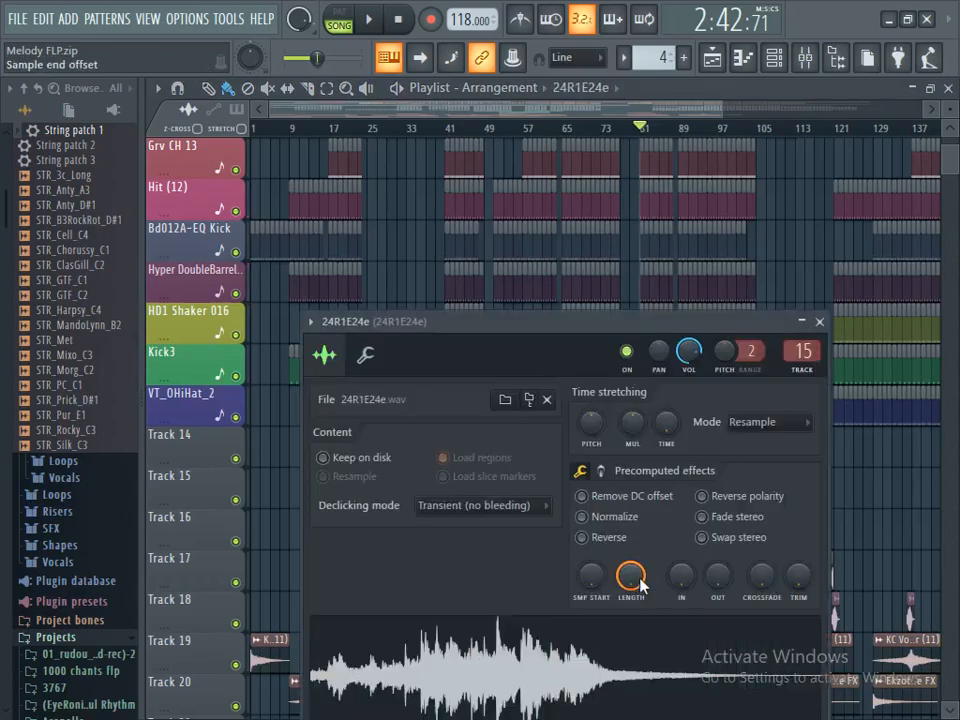
{"action": "left_click", "coordinate": [804, 60]}
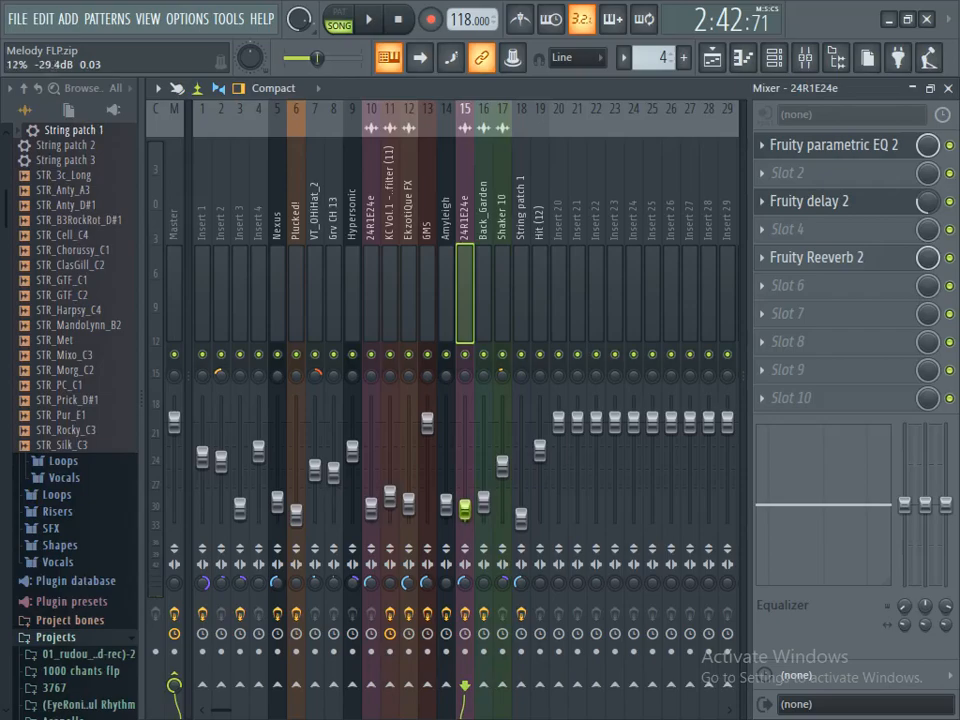
{"action": "left_click", "coordinate": [369, 19]}
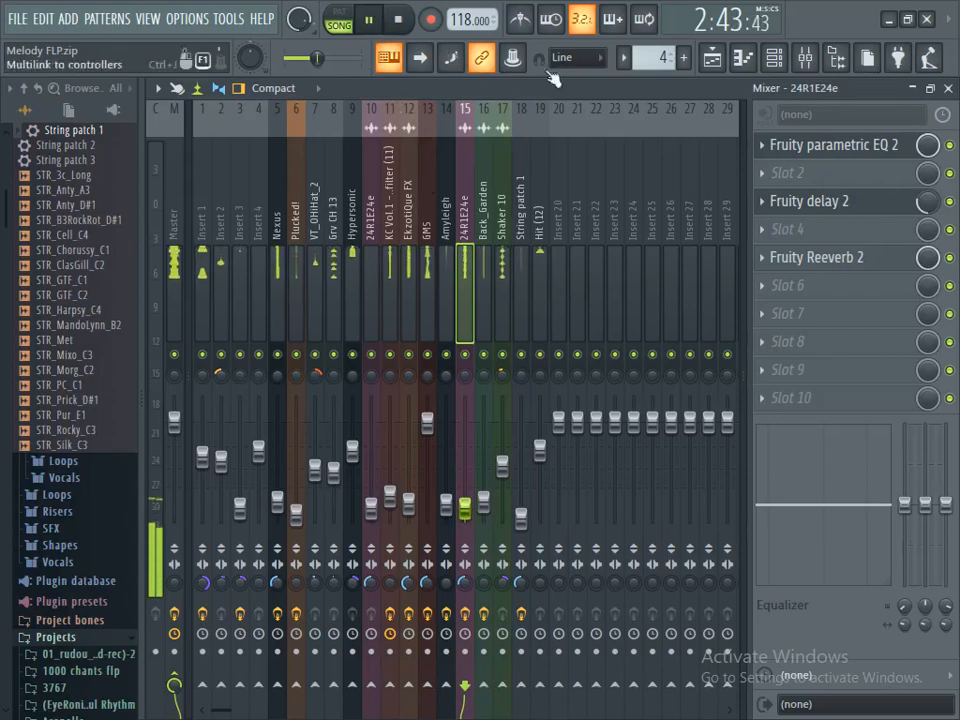
Step: Examine the playlist tracks down to Track 22 during playback, pause, and return to the mixer
{"action": "left_click", "coordinate": [714, 62]}
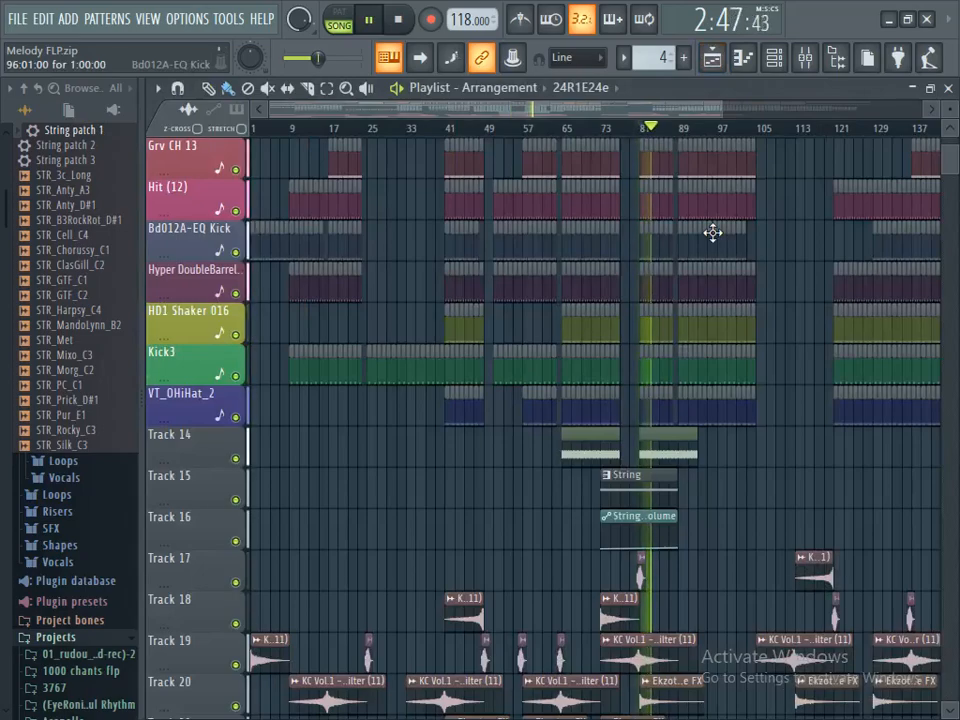
{"action": "scroll", "coordinate": [712, 233], "scroll_direction": "down", "scroll_amount": 2}
{"action": "scroll", "coordinate": [712, 233], "scroll_direction": "down", "scroll_amount": 1}
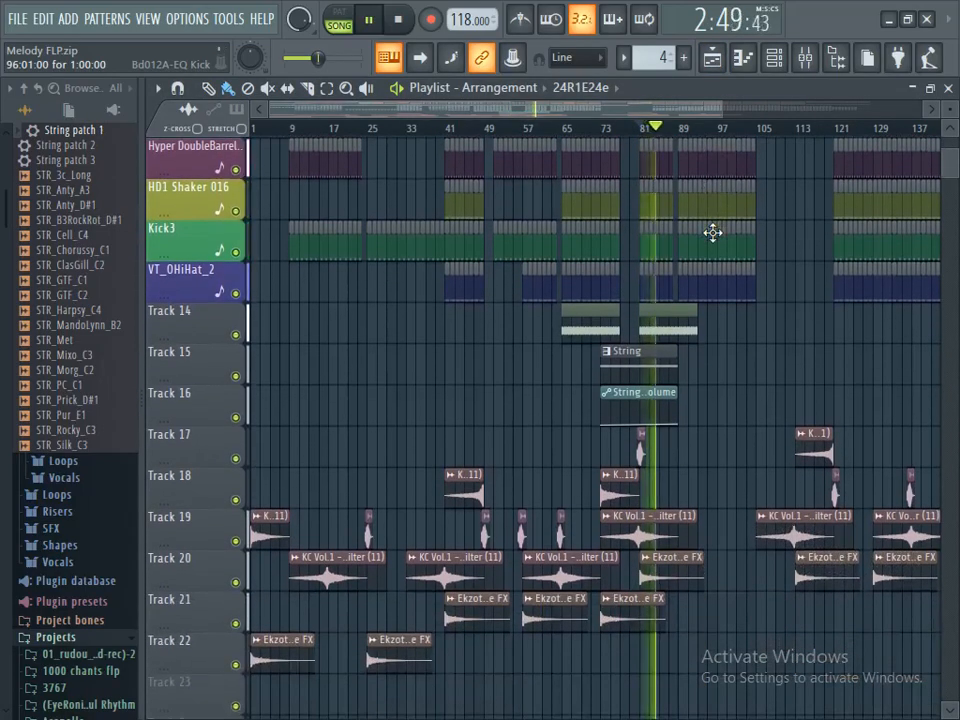
{"action": "left_click", "coordinate": [368, 19]}
{"action": "left_click", "coordinate": [714, 62]}
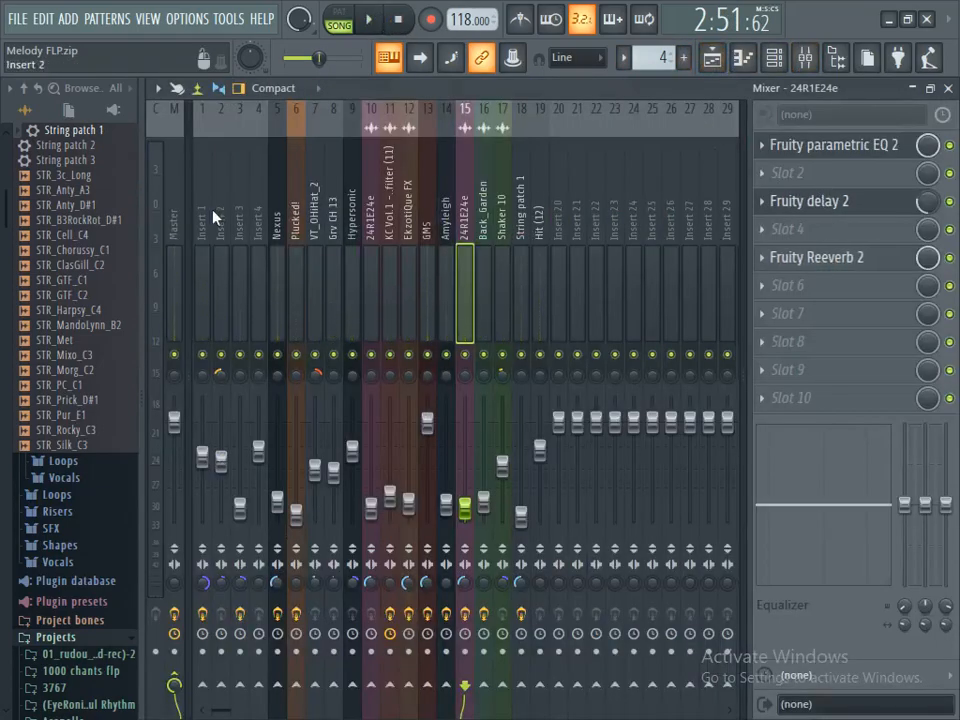
Step: Load Maximus into effect slot 5 of the Master mixer track and move its window clear of the effect slots
{"action": "left_click", "coordinate": [176, 206]}
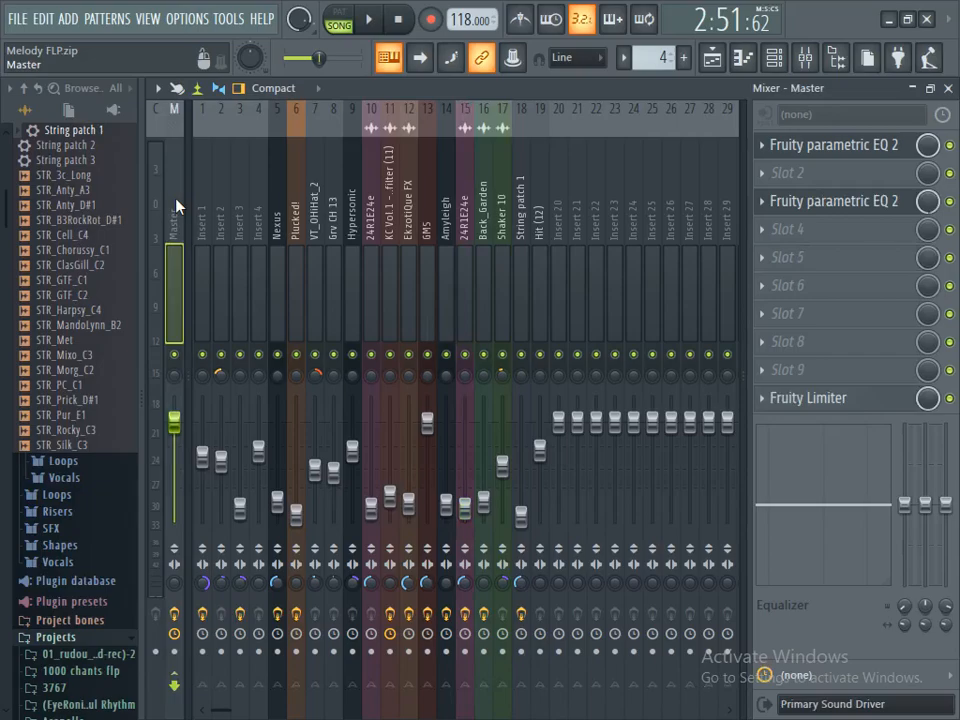
{"action": "left_click", "coordinate": [786, 268]}
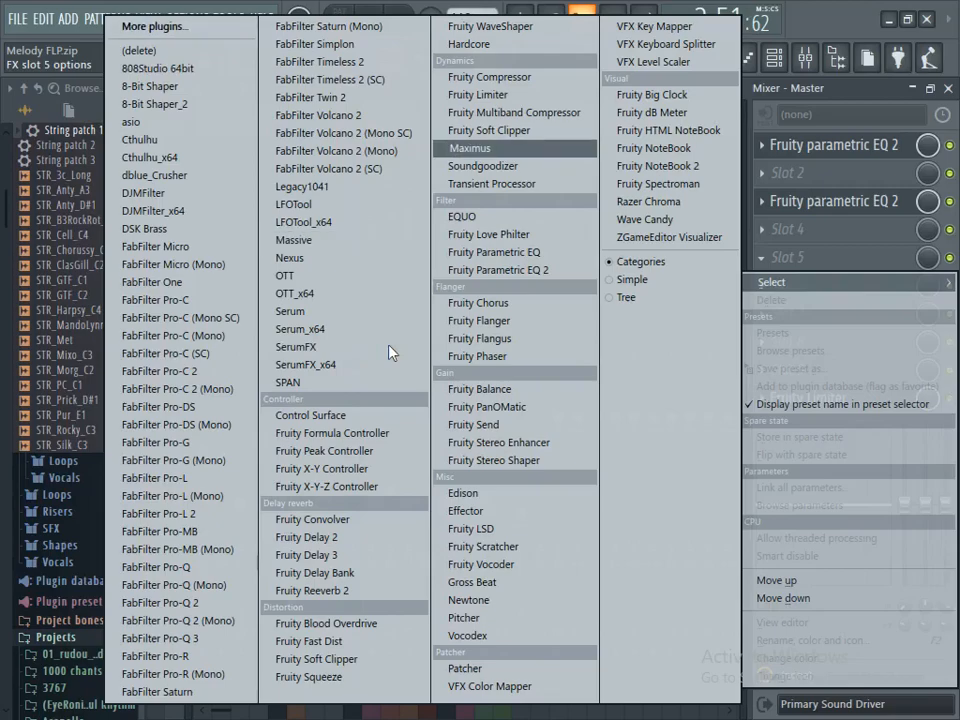
{"action": "key", "text": "Return"}
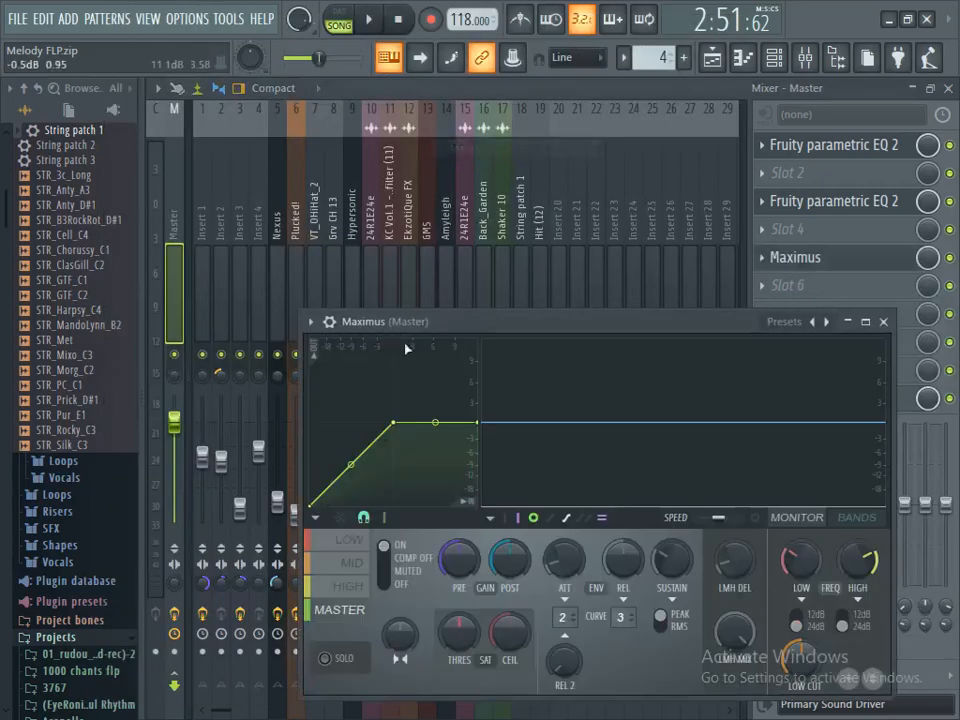
{"action": "left_click_drag", "start_coordinate": [515, 321], "coordinate": [514, 195]}
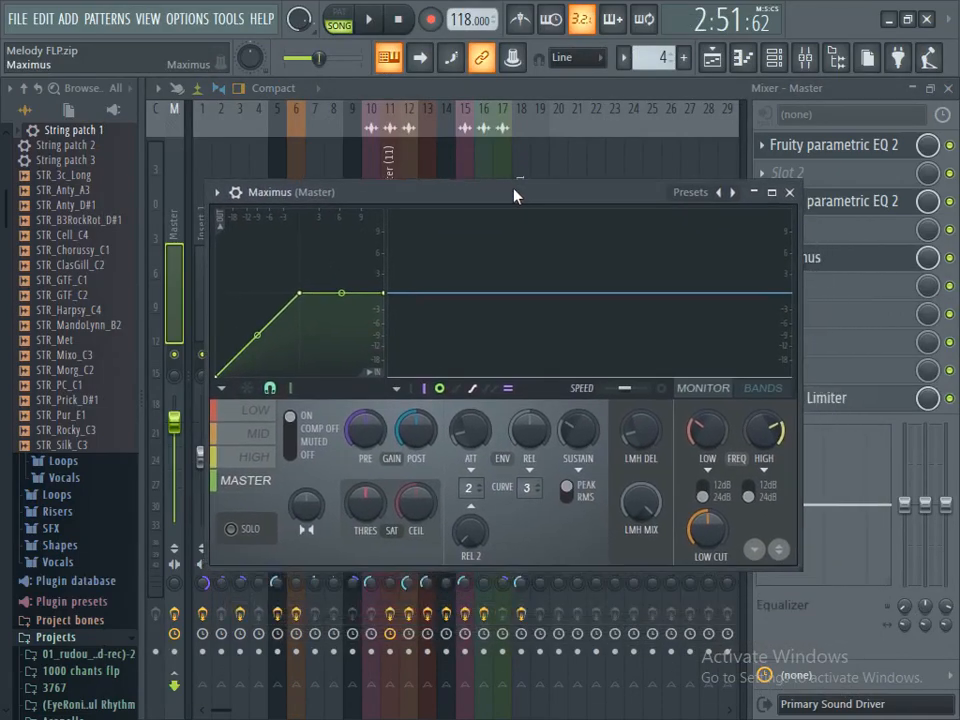
Step: Switch the Maximus display to the frequency bands view and watch the bands during a short playback
{"action": "left_click", "coordinate": [664, 389]}
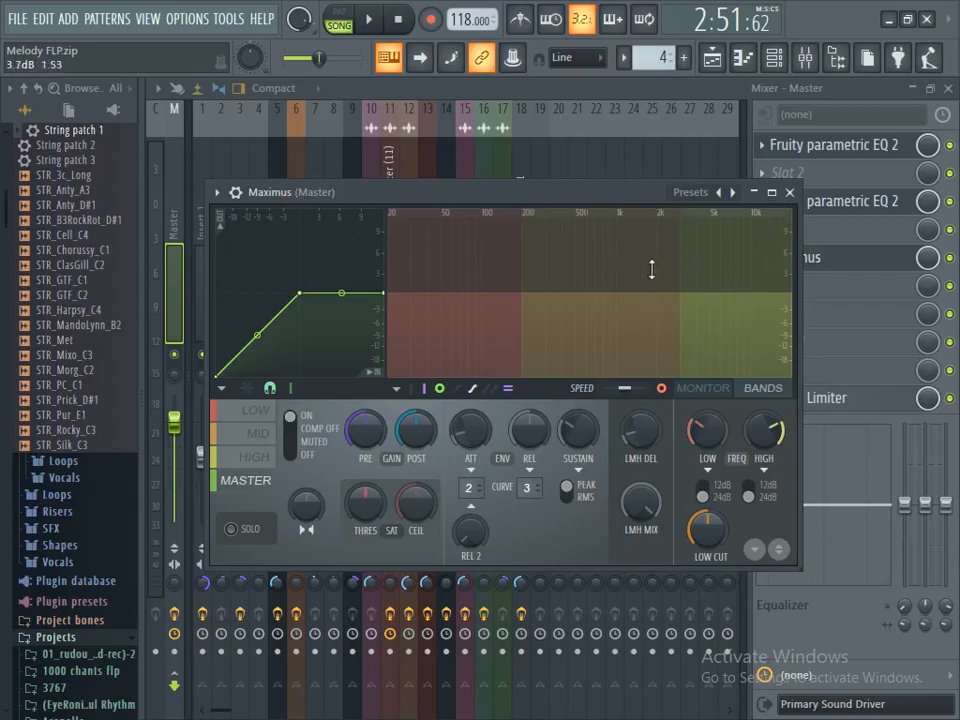
{"action": "left_click_drag", "start_coordinate": [525, 200], "coordinate": [467, 171]}
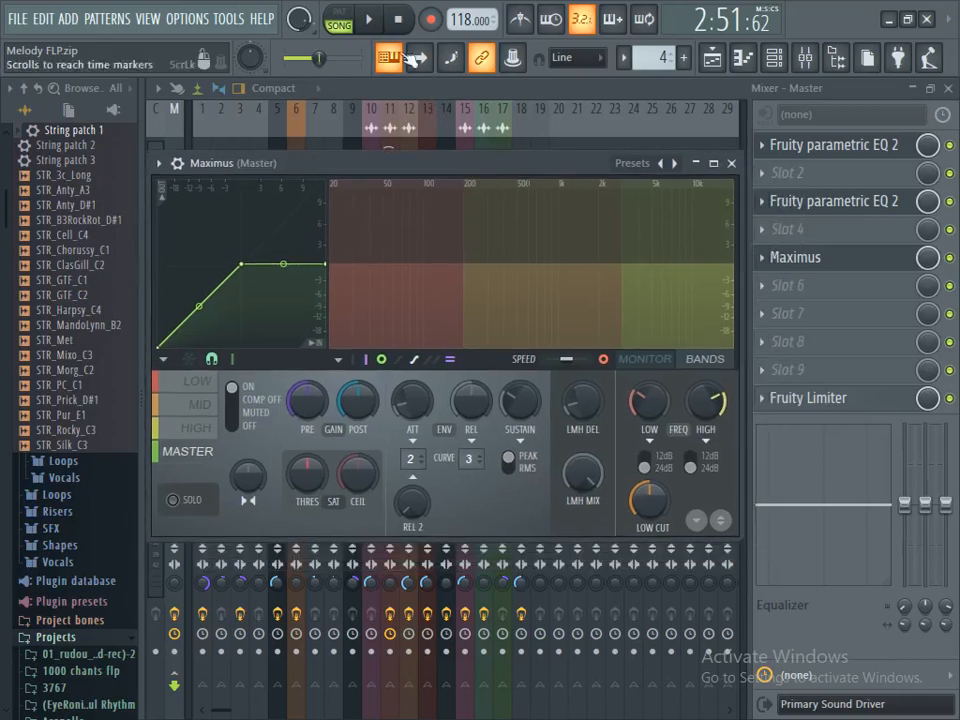
{"action": "left_click", "coordinate": [368, 19]}
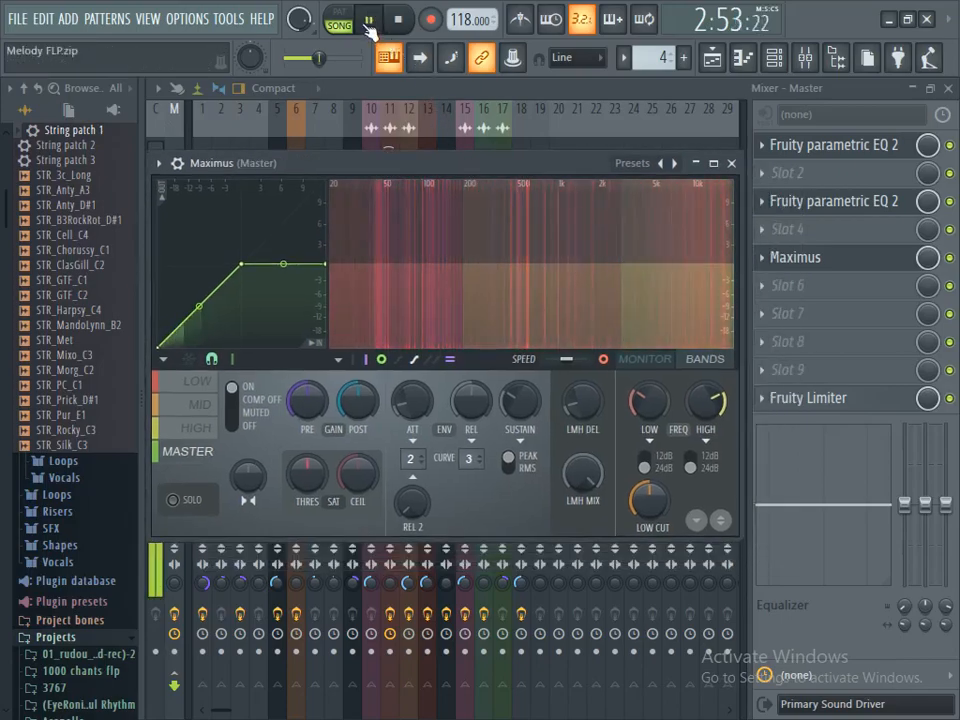
{"action": "left_click_drag", "start_coordinate": [401, 172], "coordinate": [473, 175]}
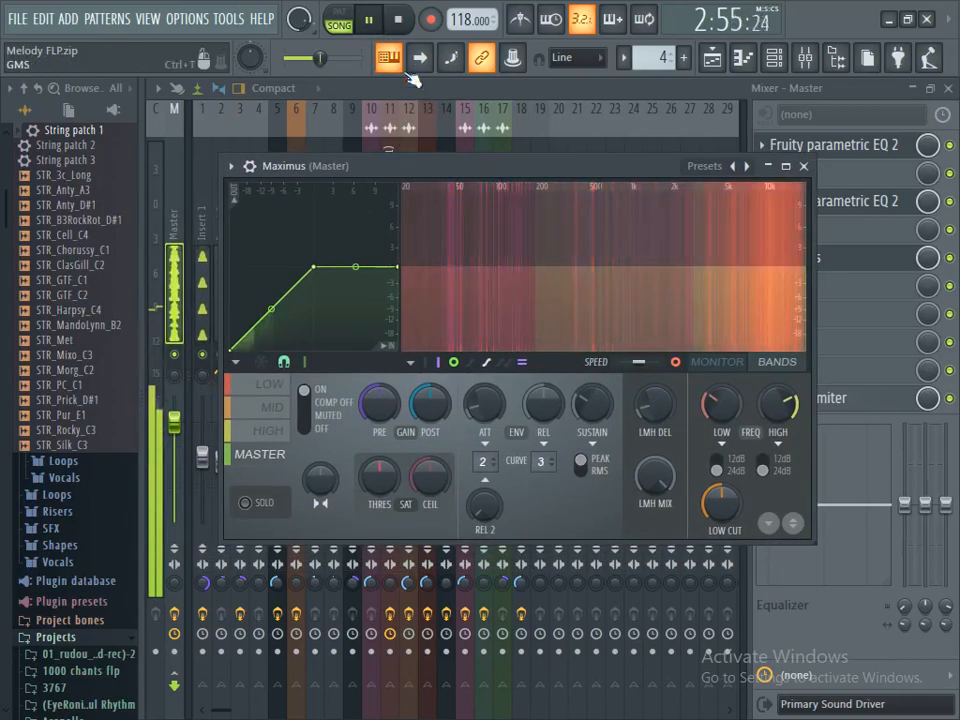
{"action": "left_click", "coordinate": [368, 19]}
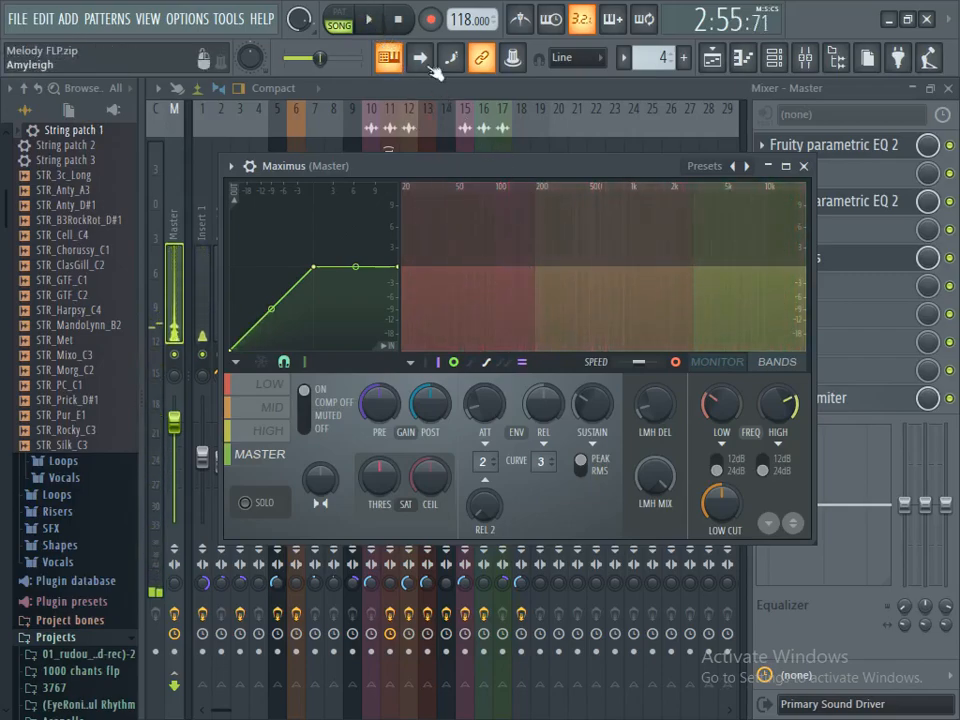
Step: Replay the song briefly from bar 81 and from its beginning with the mixer in view, stopping playback after each
{"action": "left_click", "coordinate": [397, 21]}
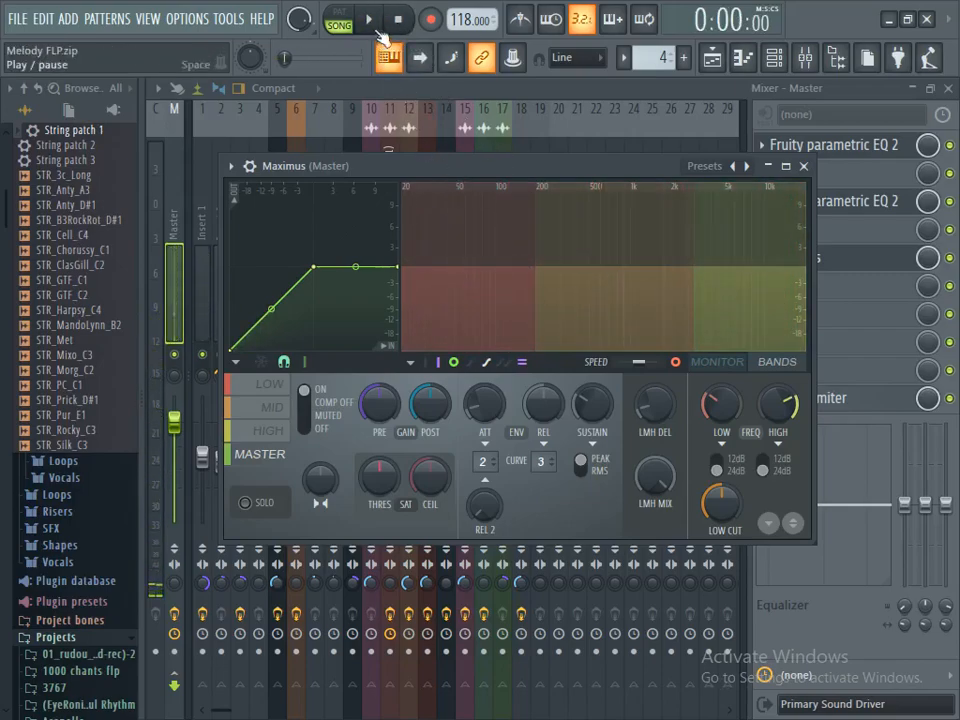
{"action": "left_click", "coordinate": [712, 57]}
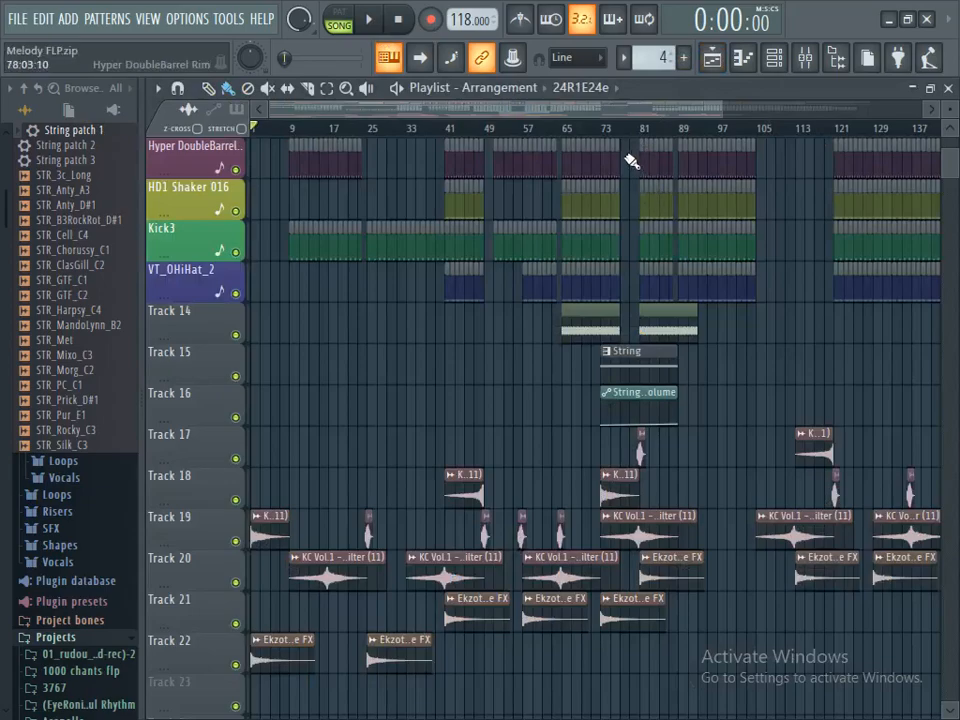
{"action": "left_click", "coordinate": [640, 128]}
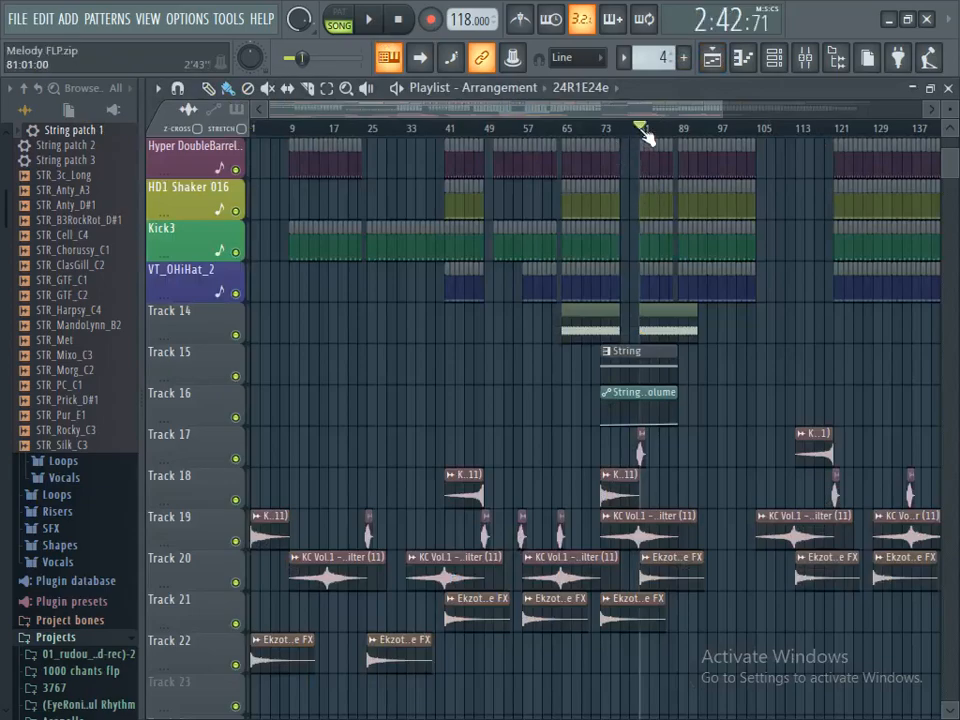
{"action": "left_click", "coordinate": [372, 21]}
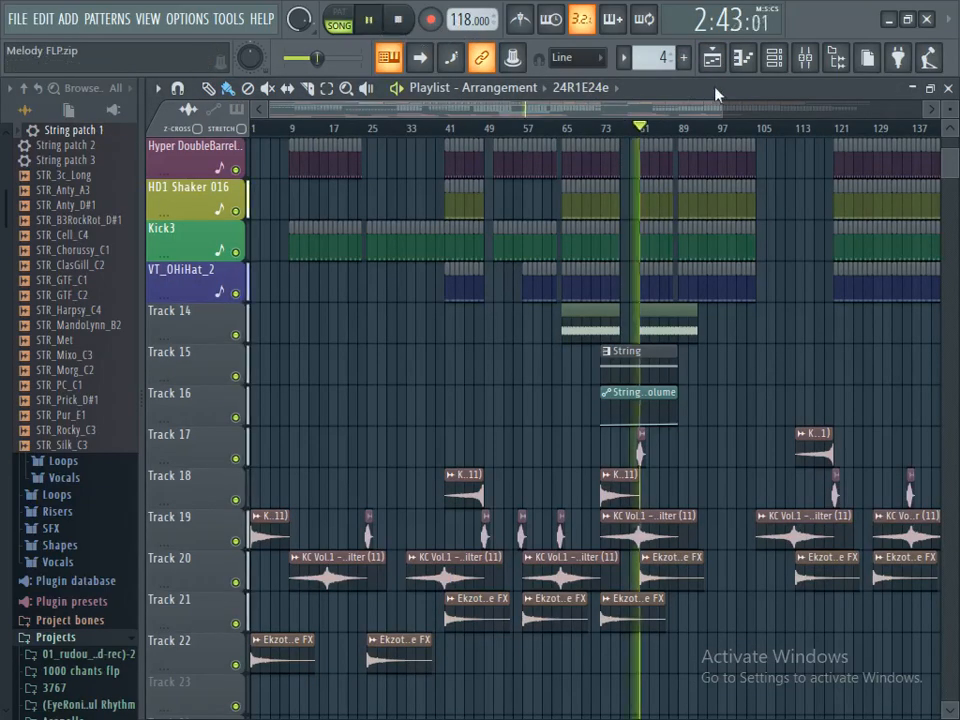
{"action": "left_click", "coordinate": [803, 62]}
{"action": "left_click", "coordinate": [369, 20]}
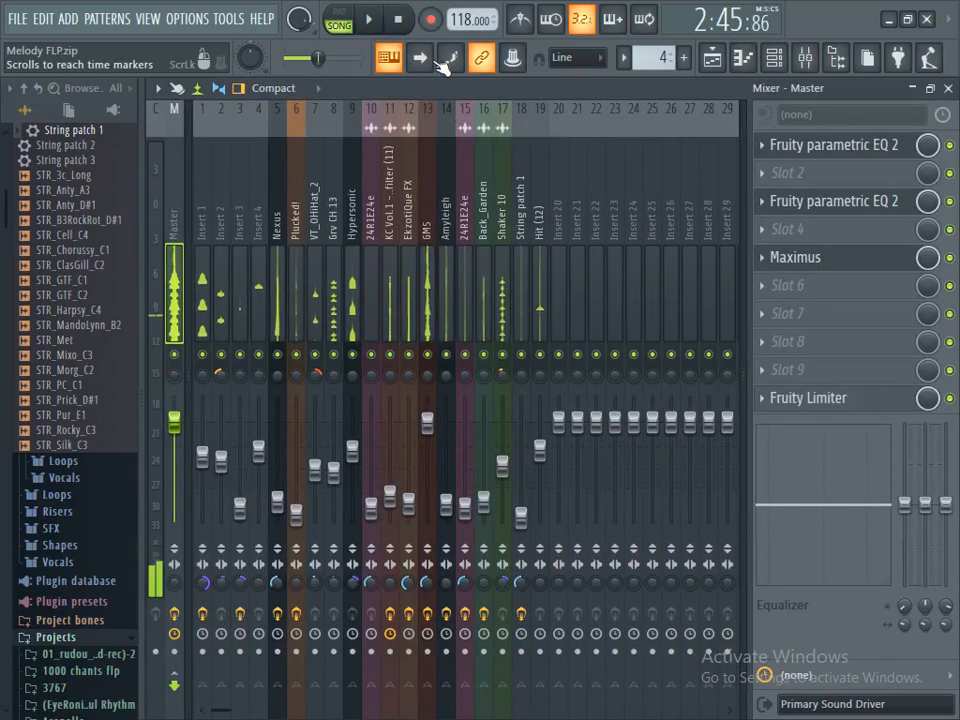
{"action": "left_click", "coordinate": [397, 20]}
{"action": "left_click", "coordinate": [369, 20]}
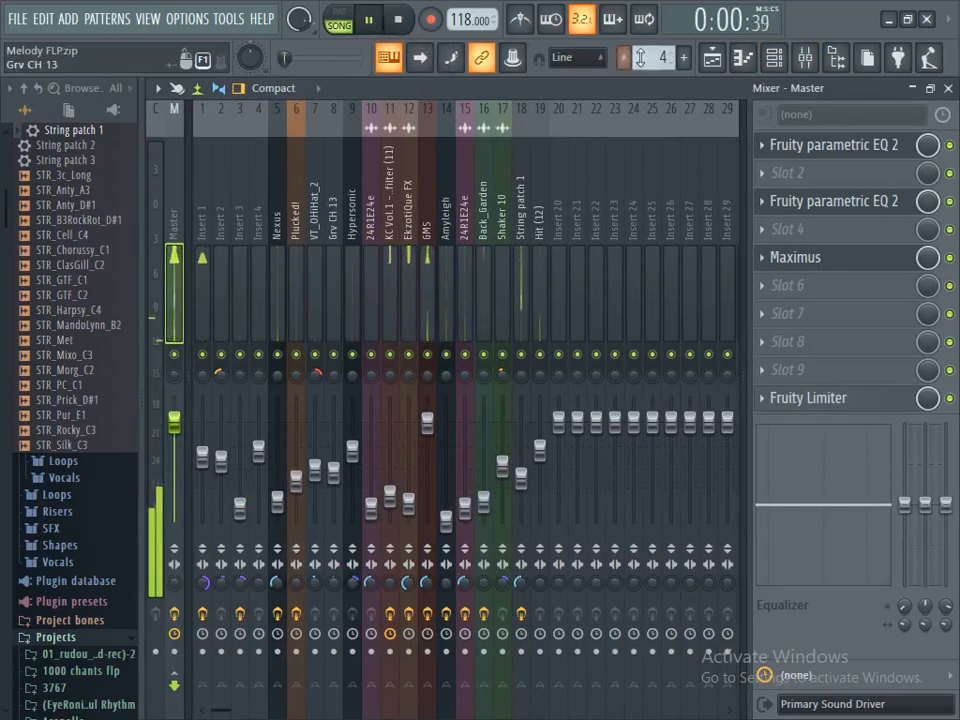
{"action": "left_click", "coordinate": [397, 20]}
Step: Select bars 81 to 105 in the playlist as the playback range, test it briefly, and reopen Maximus on the Master
{"action": "left_click", "coordinate": [711, 60]}
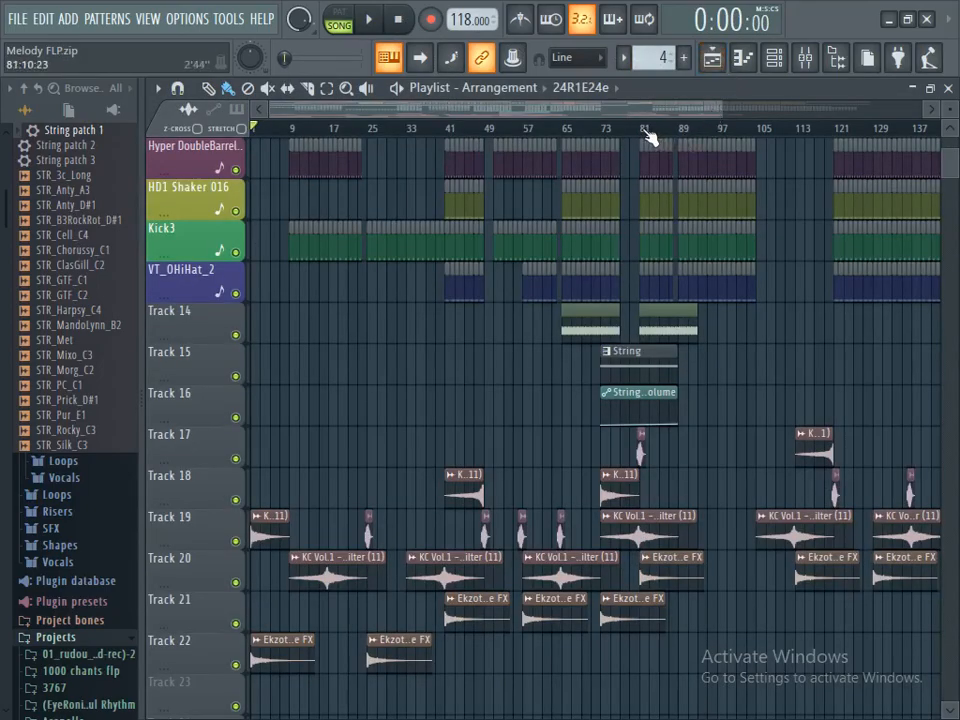
{"action": "left_click_drag", "start_coordinate": [645, 135], "coordinate": [756, 146]}
{"action": "left_click", "coordinate": [370, 20]}
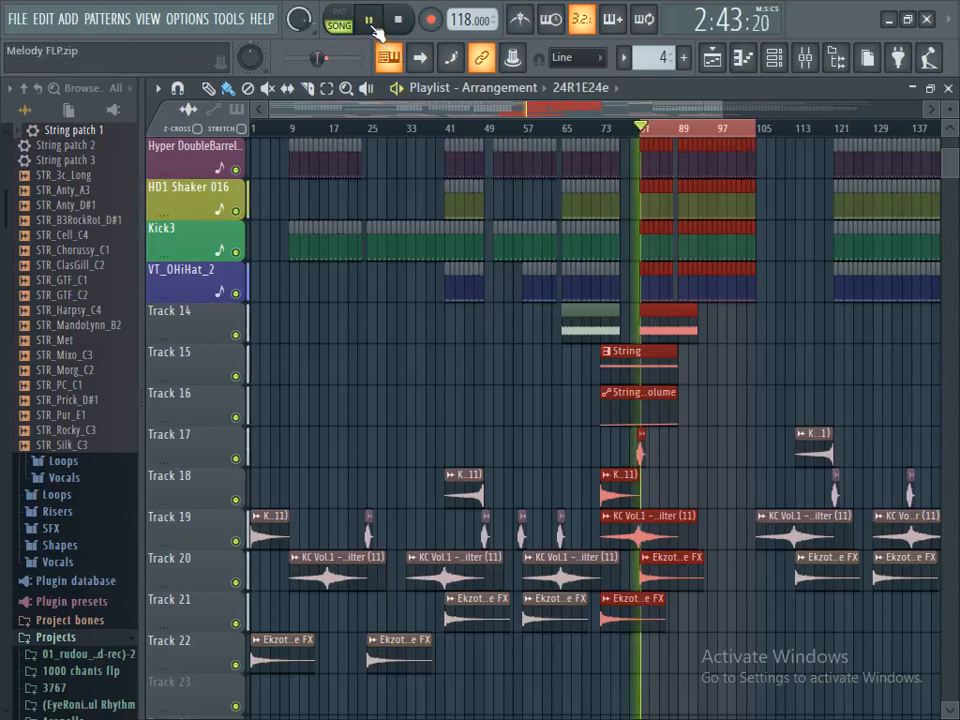
{"action": "left_click", "coordinate": [398, 19]}
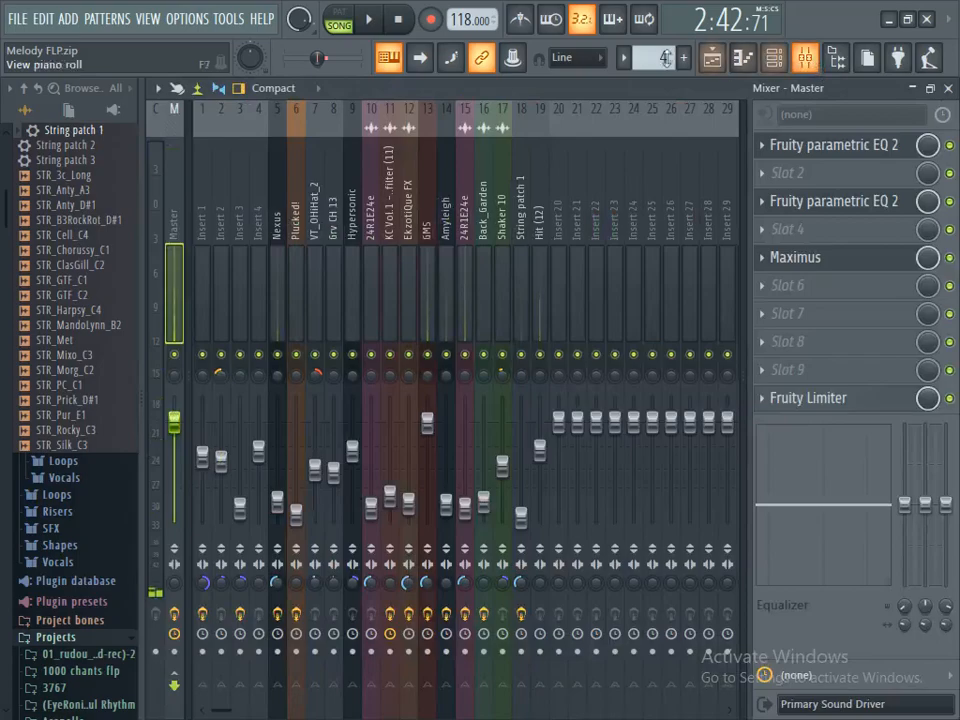
{"action": "left_click", "coordinate": [846, 266]}
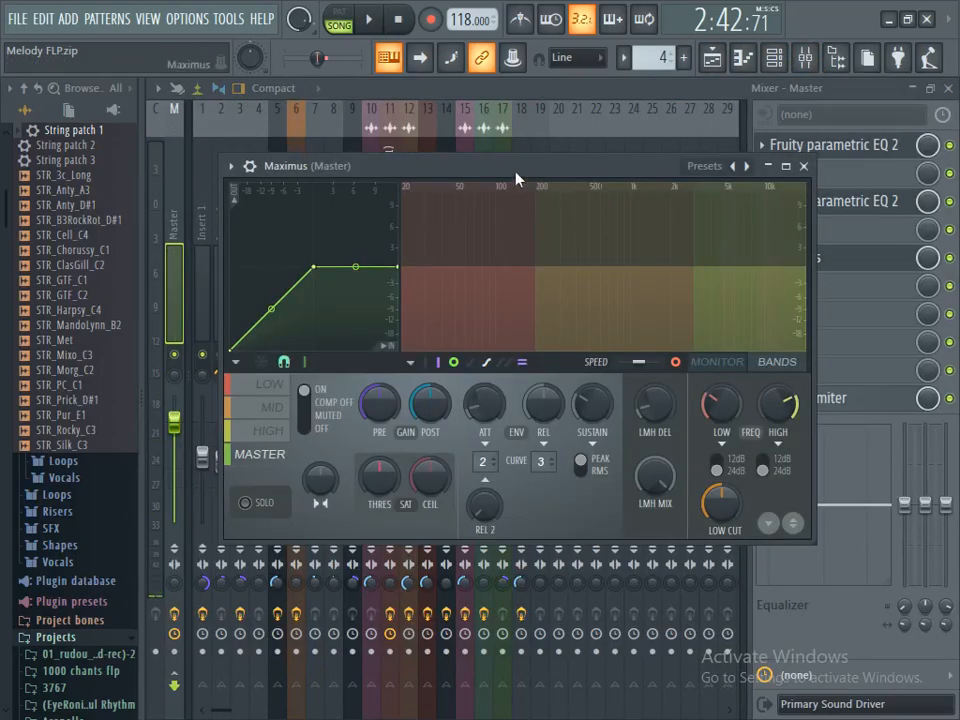
{"action": "left_click_drag", "start_coordinate": [523, 170], "coordinate": [562, 172]}
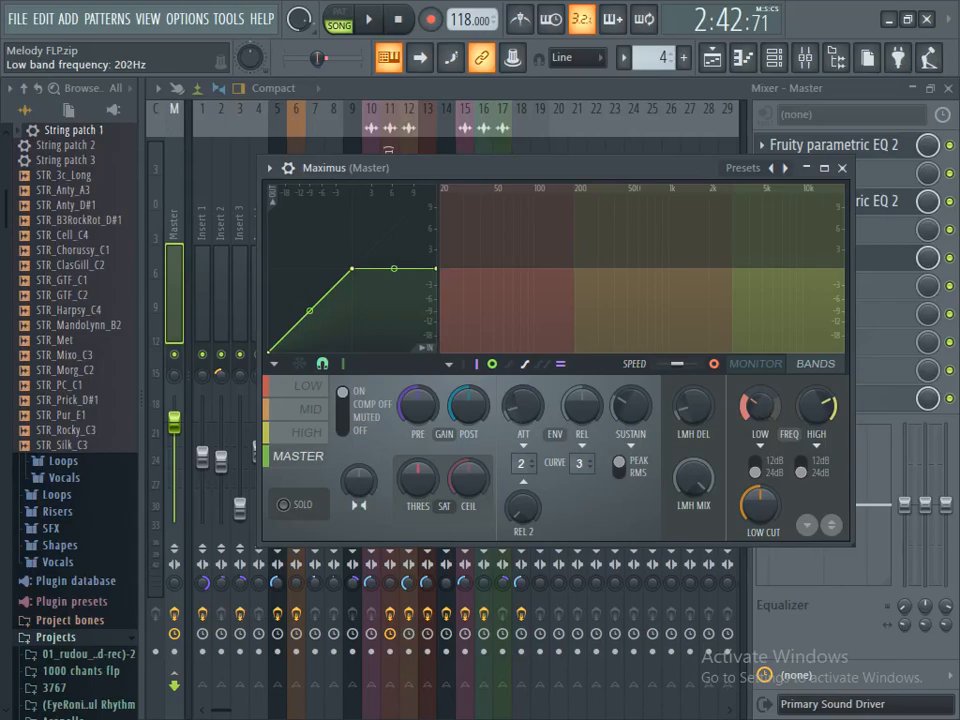
Step: Try different low and high band crossover frequencies in Maximus, resetting both to their defaults
{"action": "left_click_drag", "start_coordinate": [760, 405], "coordinate": [760, 385]}
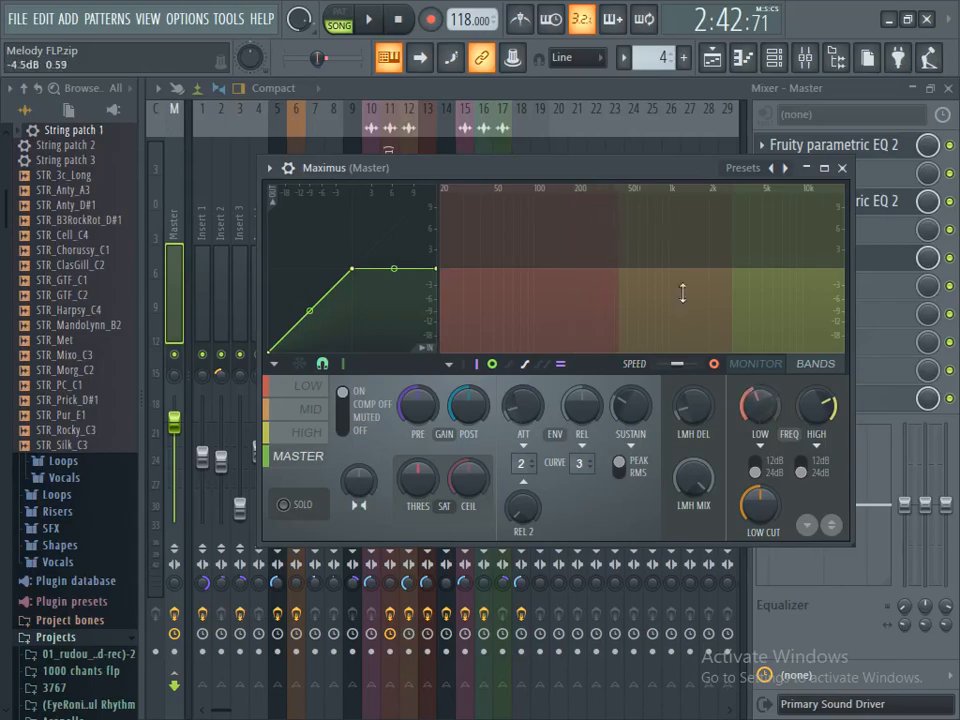
{"action": "left_click_drag", "start_coordinate": [773, 405], "coordinate": [773, 364]}
{"action": "right_click", "coordinate": [762, 410]}
{"action": "left_click", "coordinate": [786, 421]}
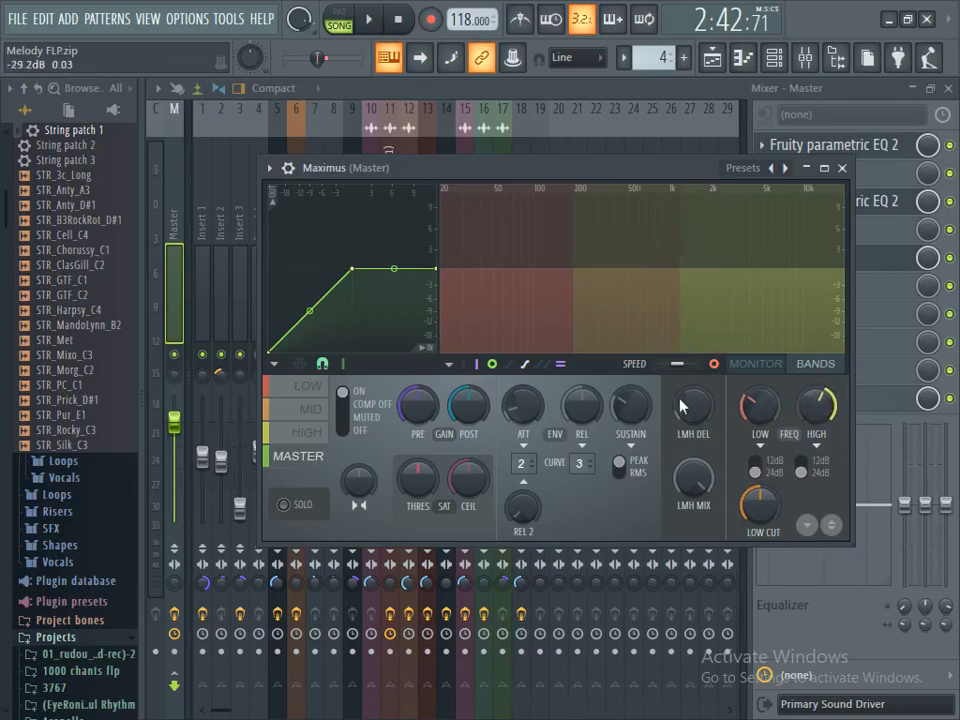
{"action": "left_click_drag", "start_coordinate": [759, 412], "coordinate": [759, 377]}
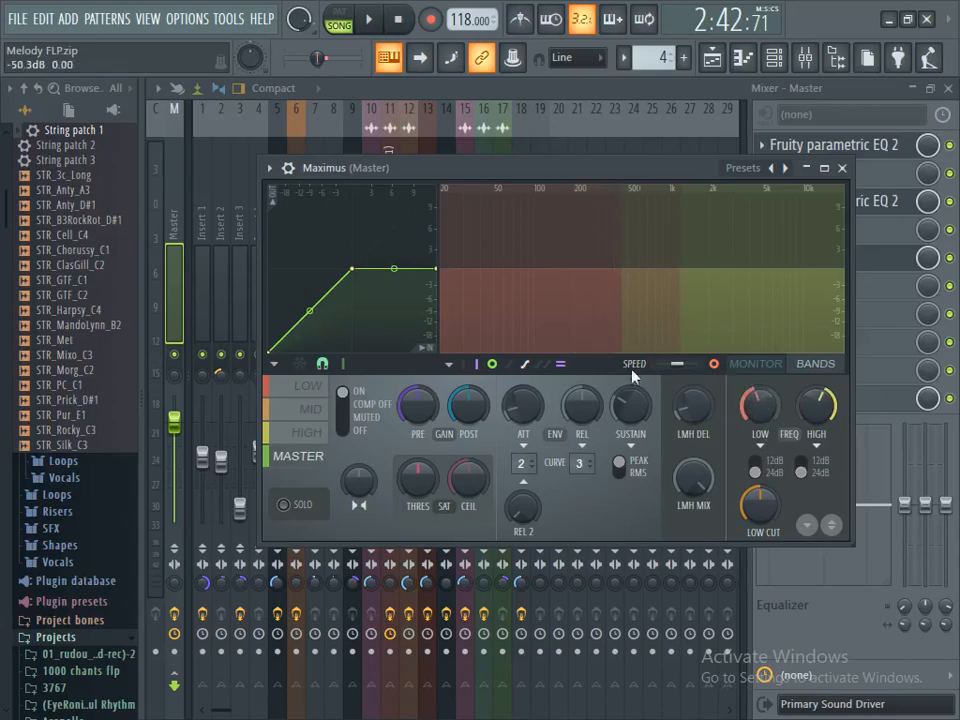
{"action": "right_click", "coordinate": [776, 406]}
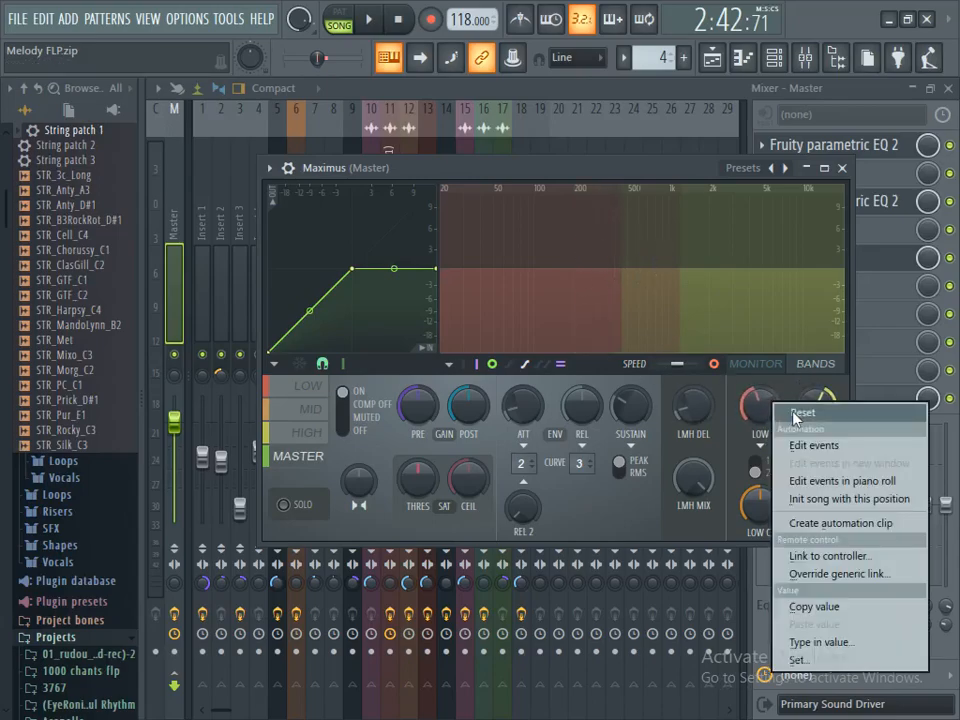
{"action": "left_click", "coordinate": [820, 410]}
{"action": "right_click", "coordinate": [818, 408]}
{"action": "left_click", "coordinate": [830, 414]}
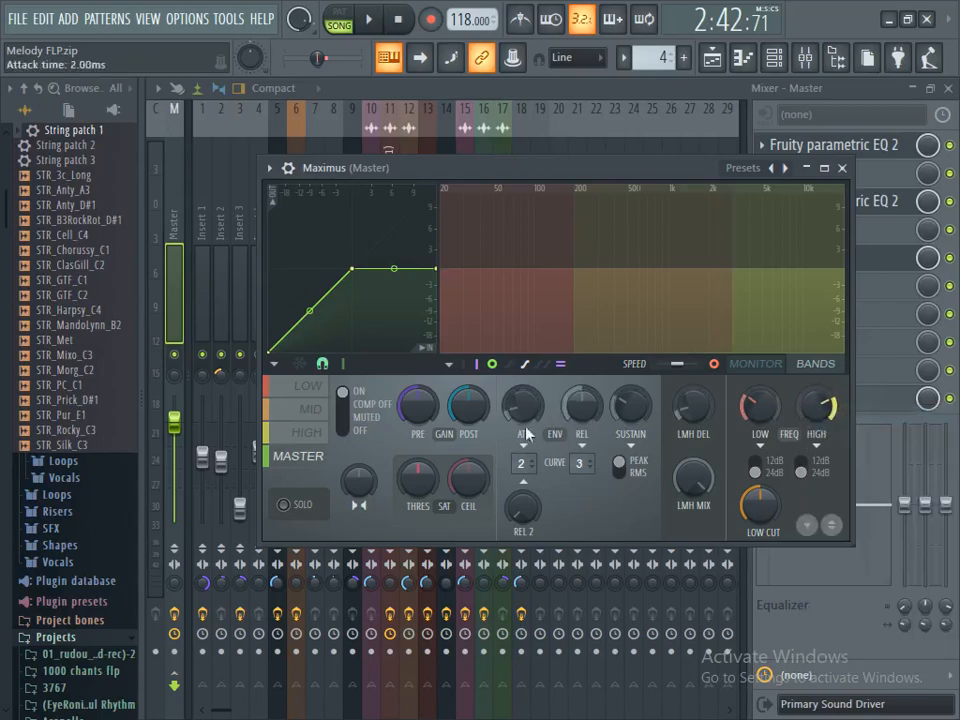
Step: Turn on solo in Maximus, select the low band, and audition it in short bursts of playback
{"action": "left_click", "coordinate": [298, 504]}
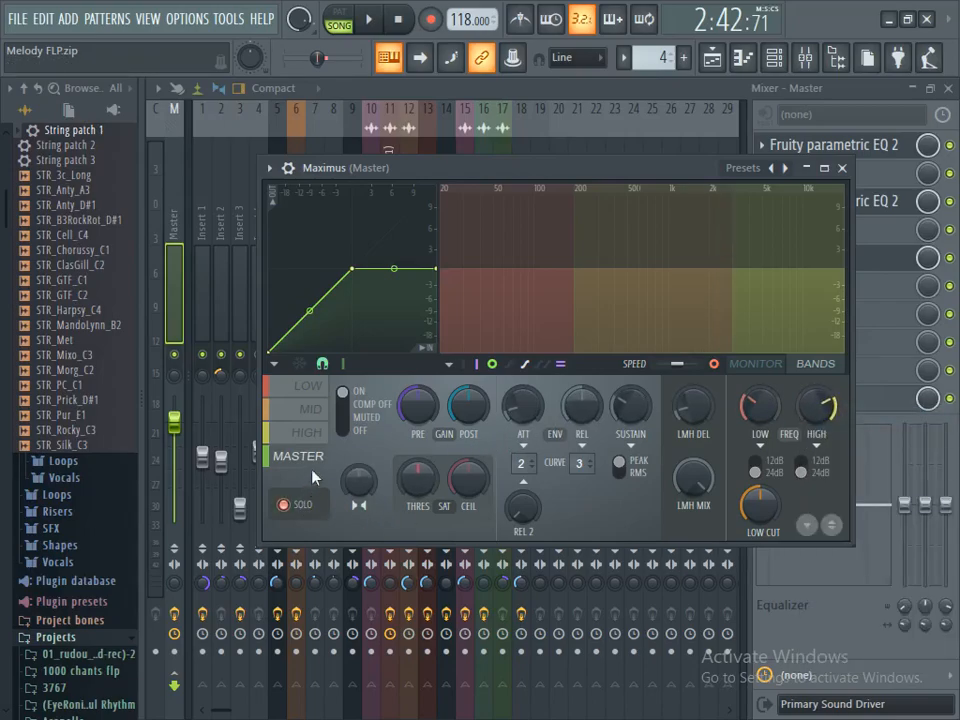
{"action": "left_click", "coordinate": [318, 390]}
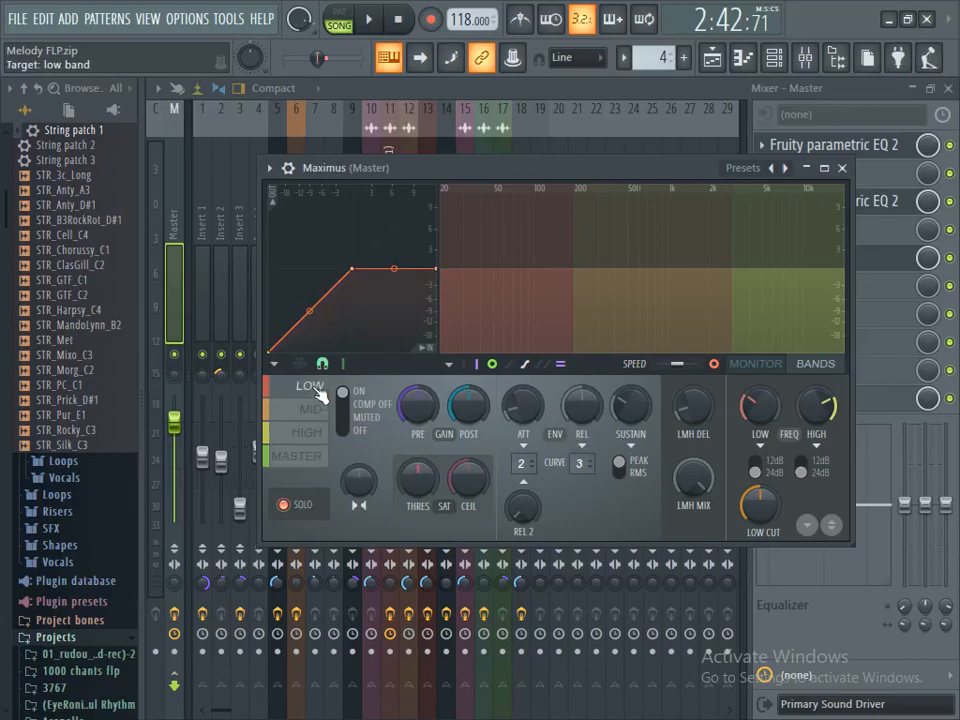
{"action": "left_click", "coordinate": [372, 20]}
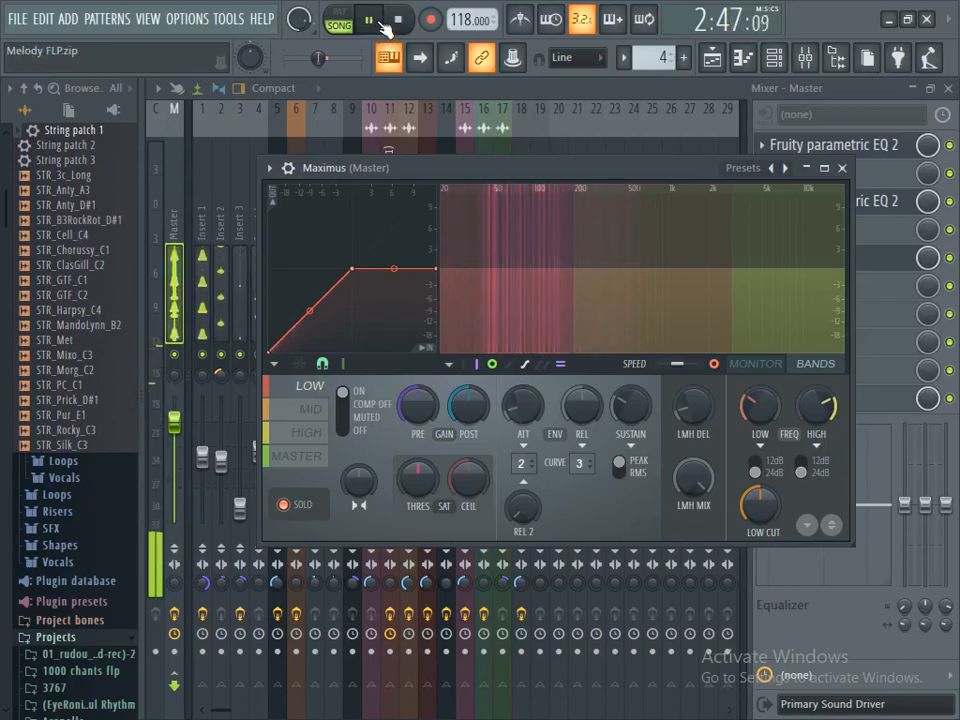
{"action": "left_click", "coordinate": [382, 24]}
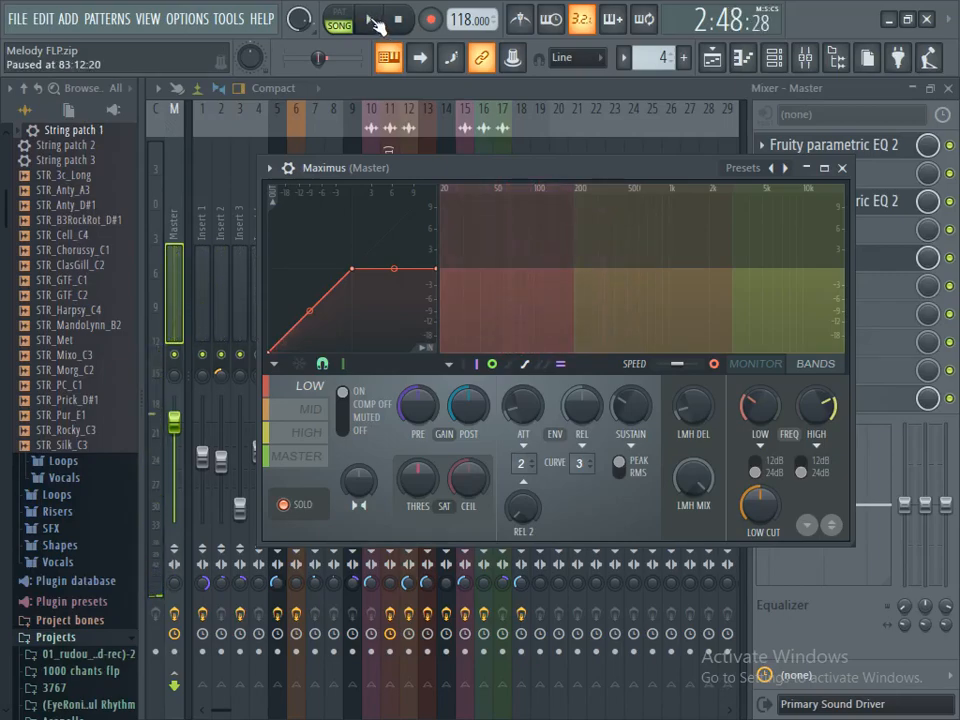
{"action": "left_click", "coordinate": [375, 22]}
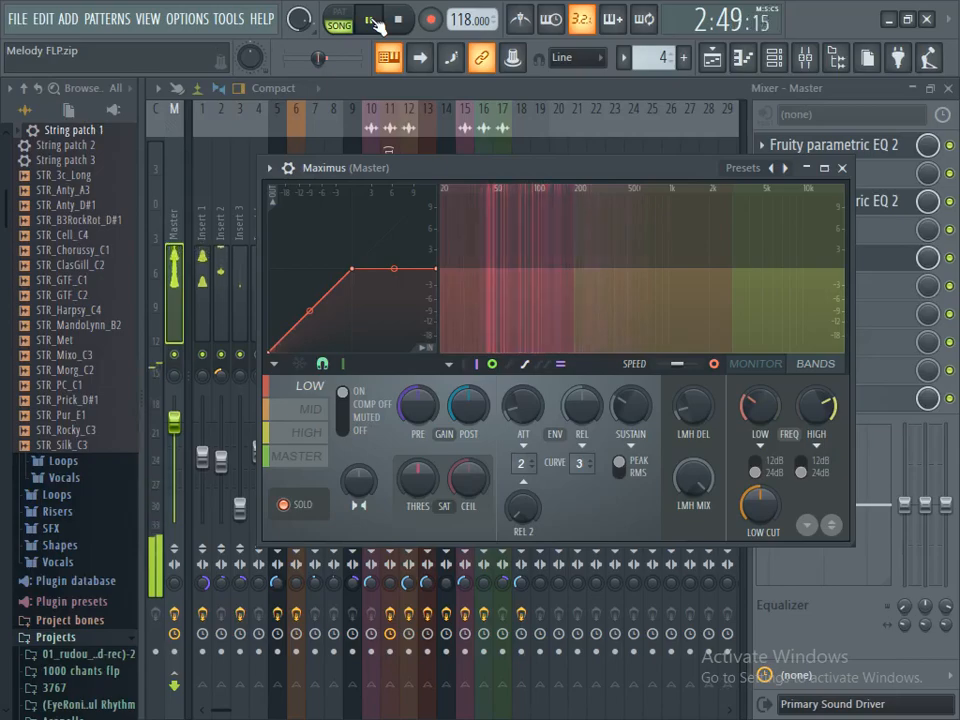
{"action": "left_click", "coordinate": [375, 22]}
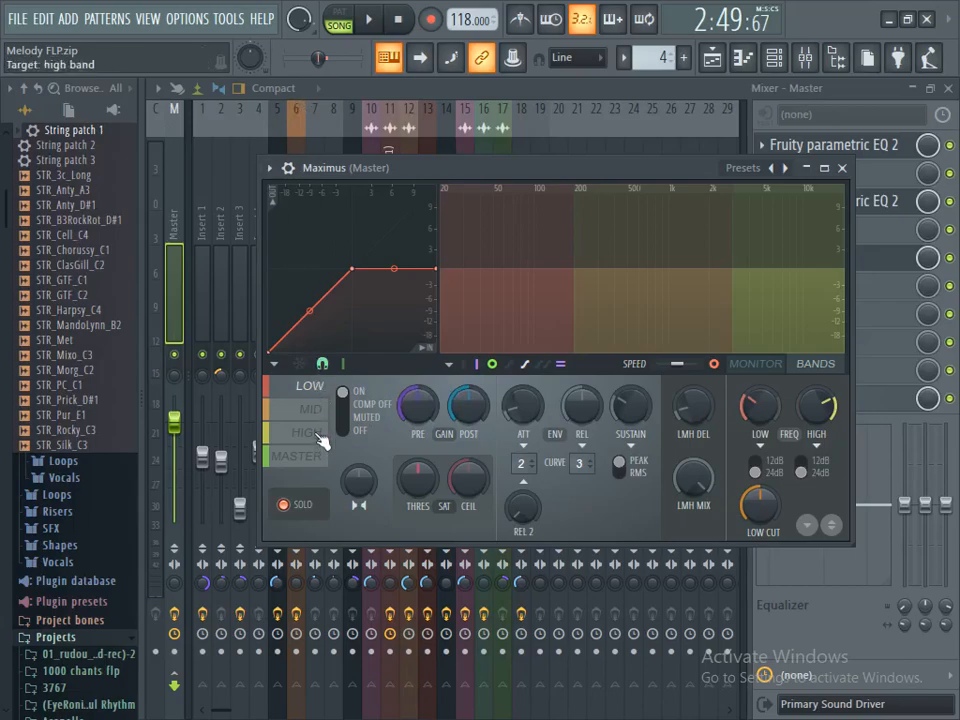
Step: Audition the soloed low band further and lower the low band crossover frequency slightly in Maximus
{"action": "left_click", "coordinate": [370, 22]}
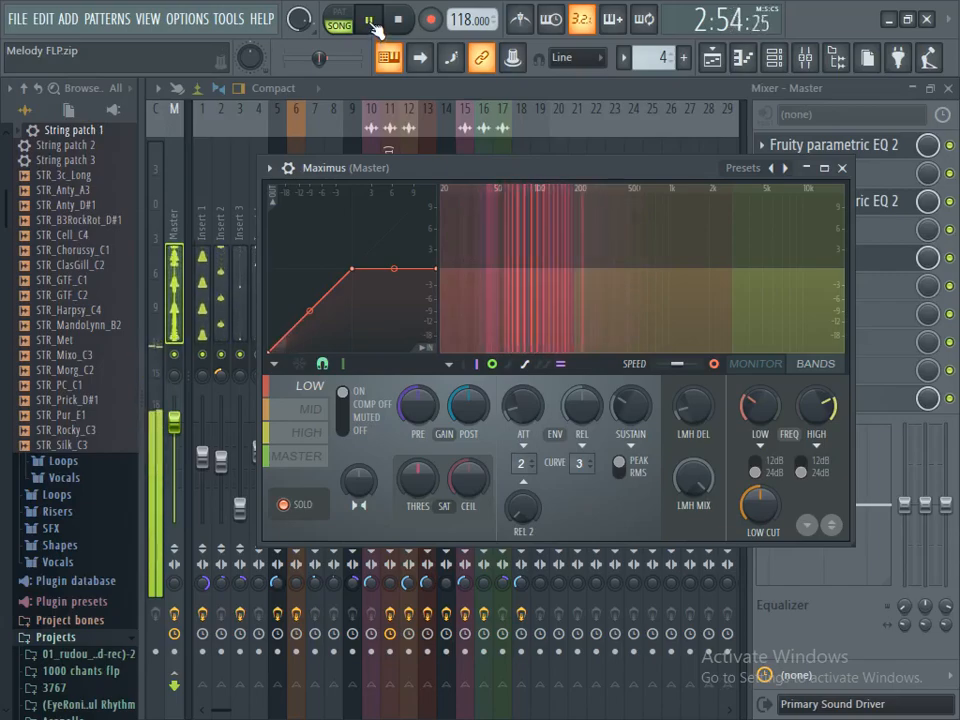
{"action": "left_click", "coordinate": [372, 23]}
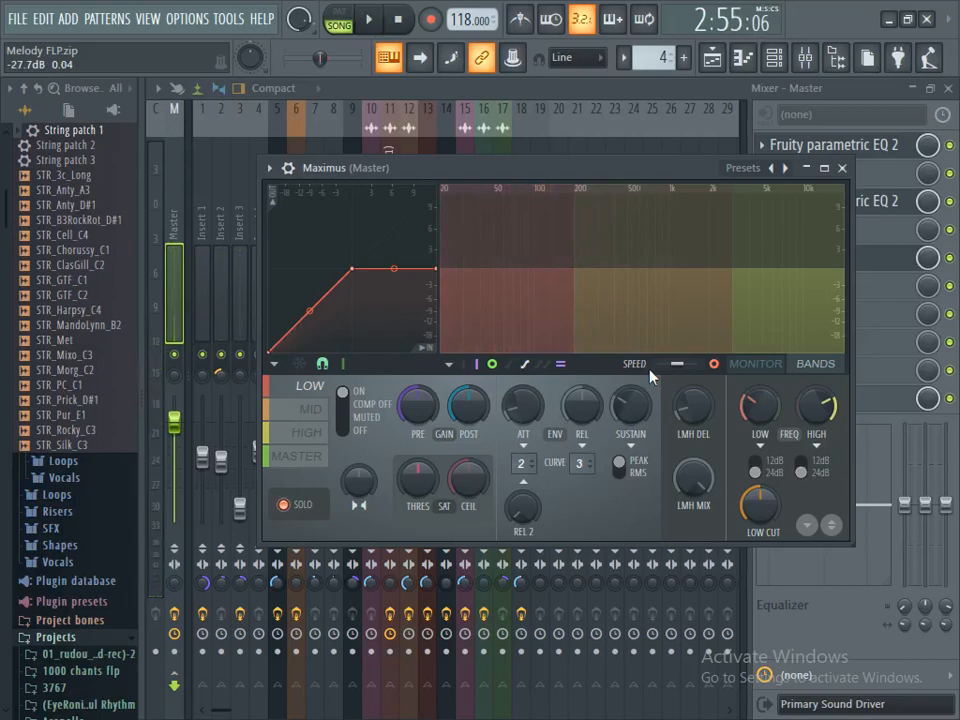
{"action": "left_click", "coordinate": [372, 23]}
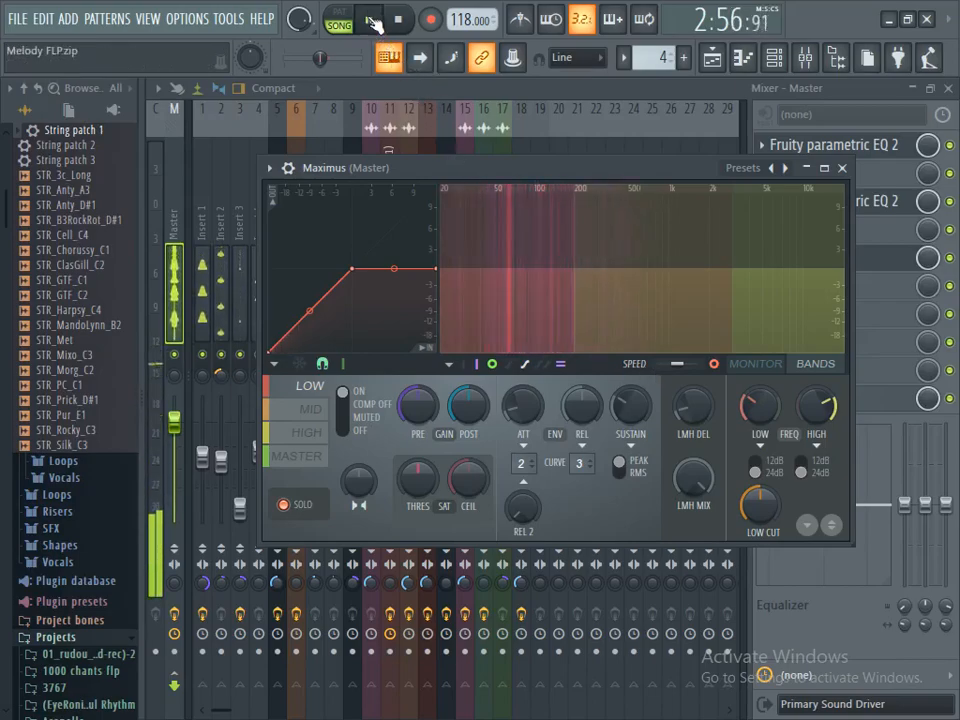
{"action": "left_click", "coordinate": [372, 23]}
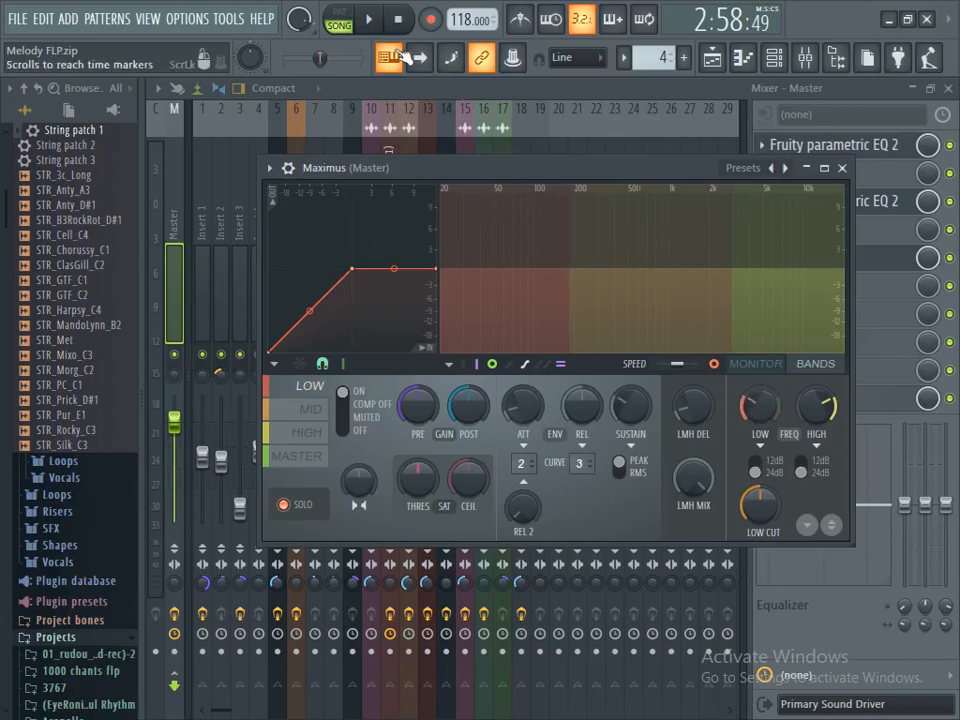
Step: Audition the soloed low band and try different stereo separation amounts for it in Maximus, resetting the setting
{"action": "left_click", "coordinate": [371, 20]}
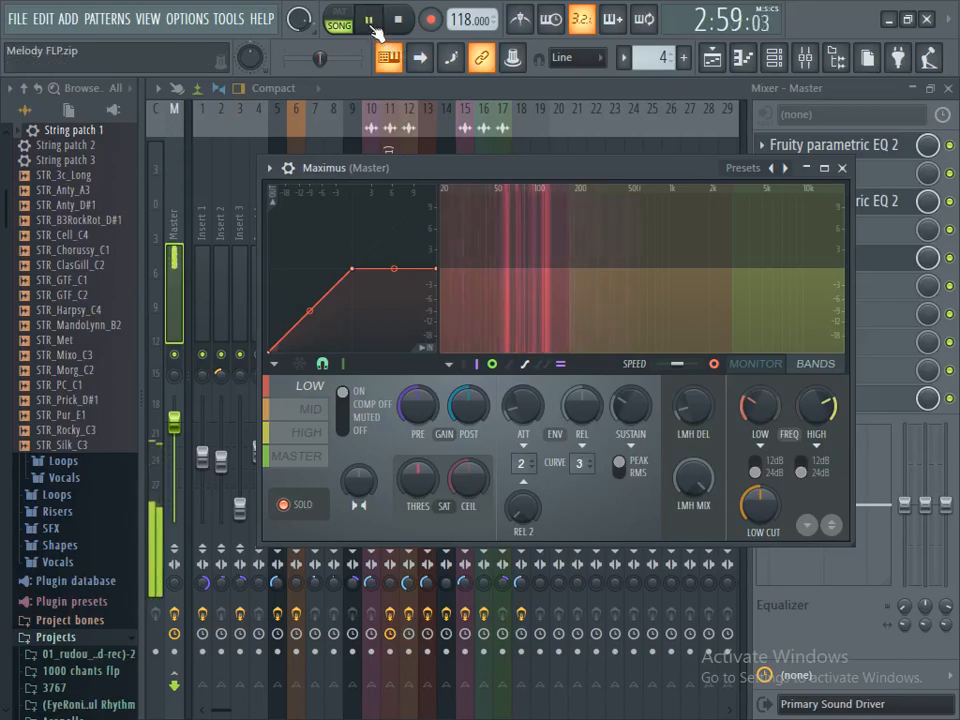
{"action": "left_click", "coordinate": [371, 20]}
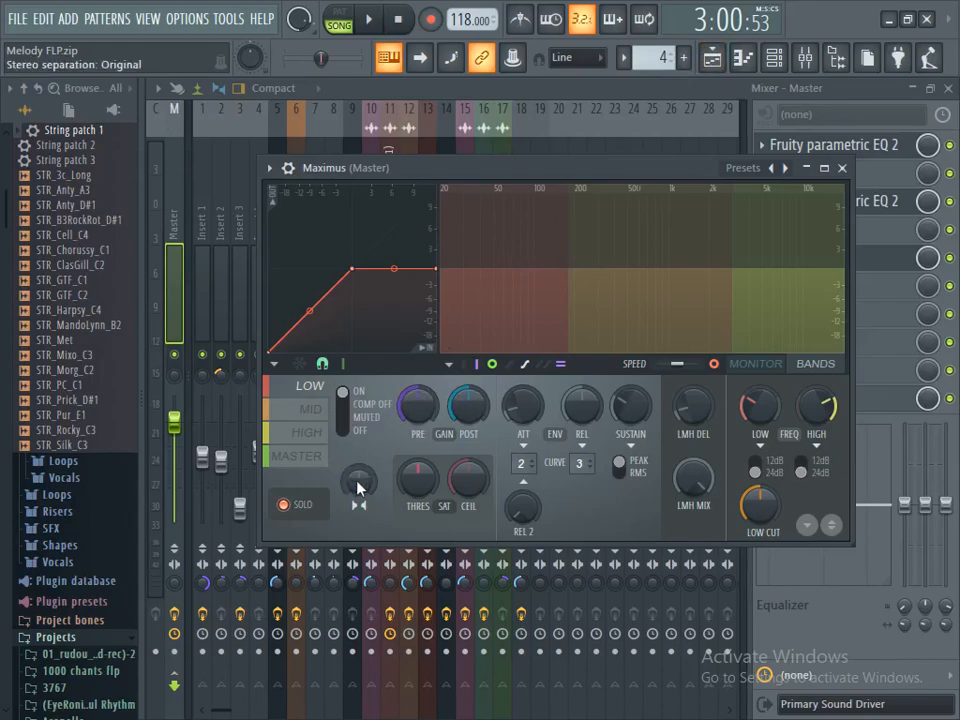
{"action": "left_click_drag", "start_coordinate": [365, 490], "coordinate": [365, 485]}
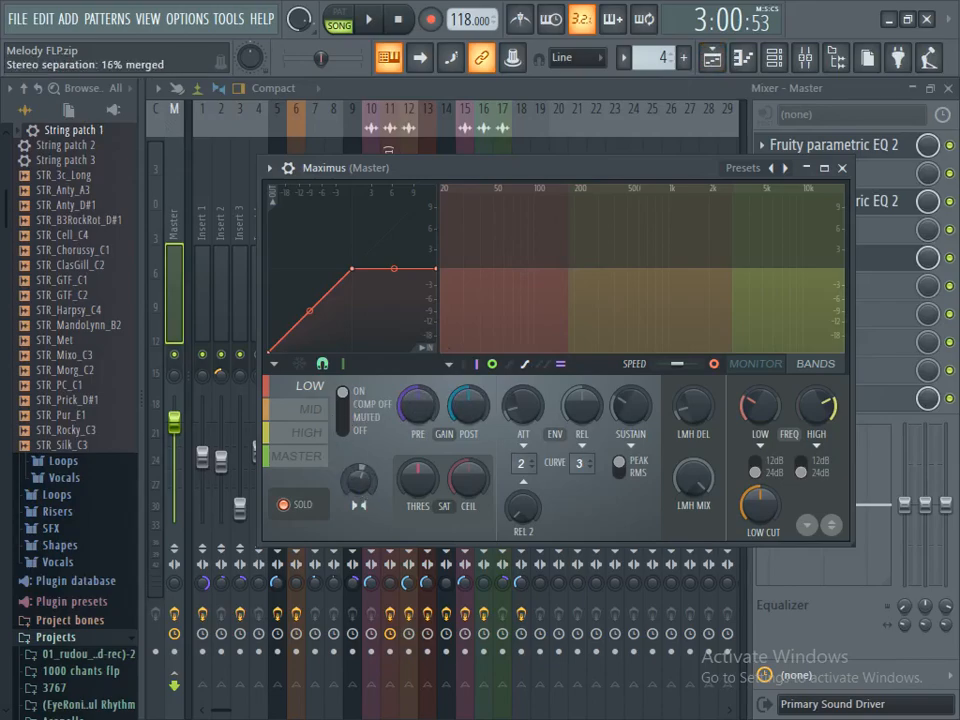
{"action": "mouse_move", "coordinate": [358, 480]}
{"action": "left_mouse_down"}
{"action": "mouse_move", "coordinate": [358, 512]}
{"action": "mouse_move", "coordinate": [358, 462]}
{"action": "left_mouse_up"}
{"action": "right_click", "coordinate": [360, 484]}
{"action": "left_click", "coordinate": [387, 445]}
Step: Narrow the low band's stereo separation to slightly more than 20% merged while auditioning it in short bursts of playback
{"action": "left_click_drag", "start_coordinate": [358, 481], "coordinate": [358, 476]}
{"action": "left_click", "coordinate": [371, 24]}
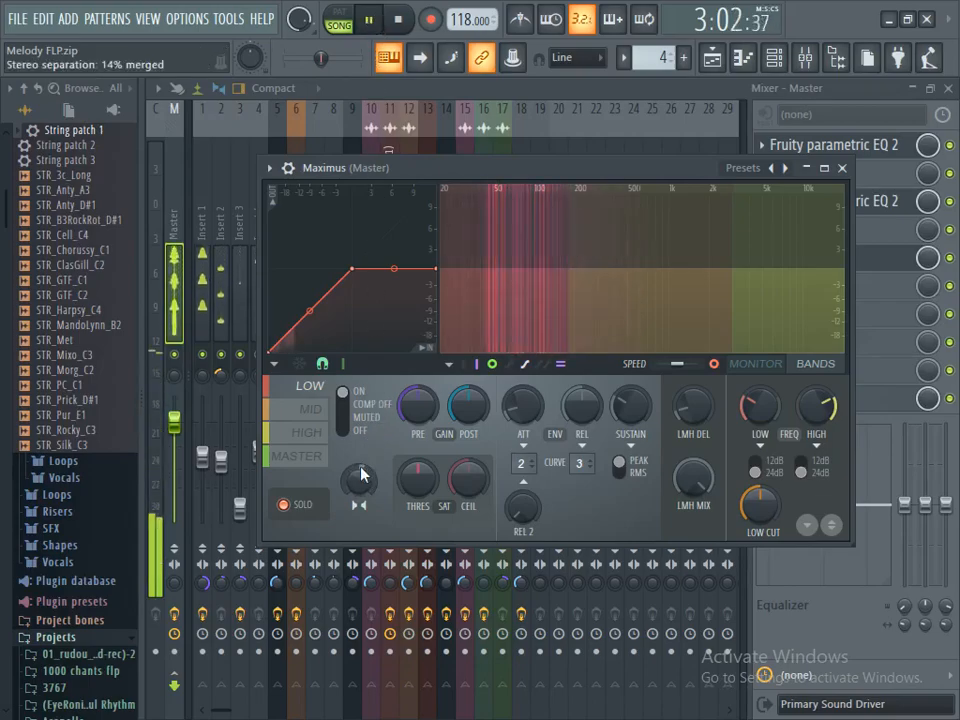
{"action": "left_click", "coordinate": [369, 22]}
{"action": "left_click_drag", "start_coordinate": [359, 485], "coordinate": [359, 481]}
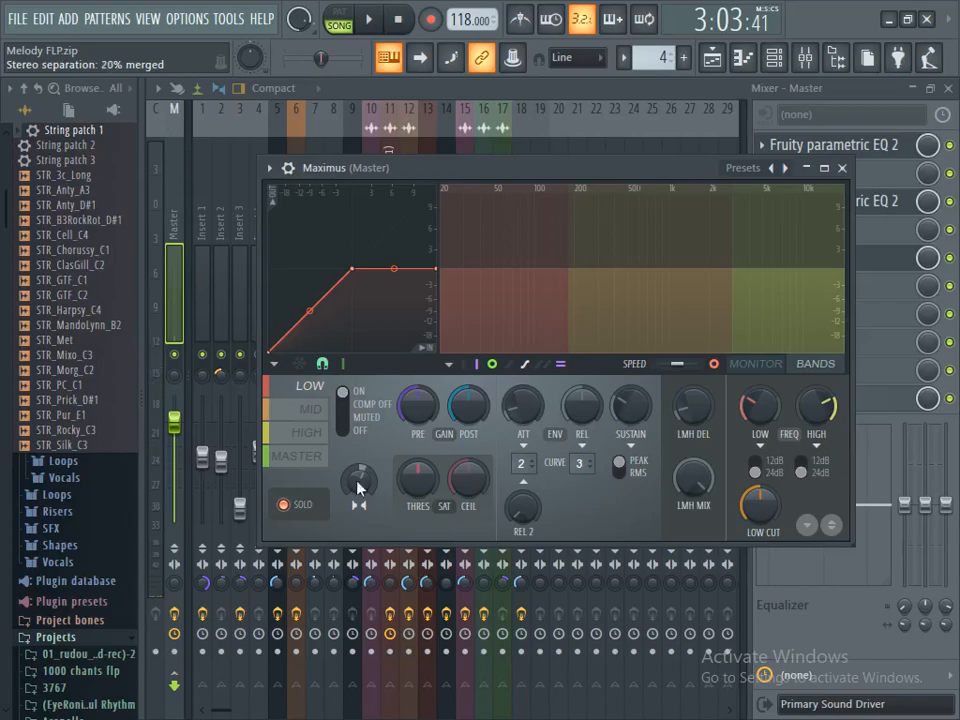
{"action": "left_click", "coordinate": [369, 19]}
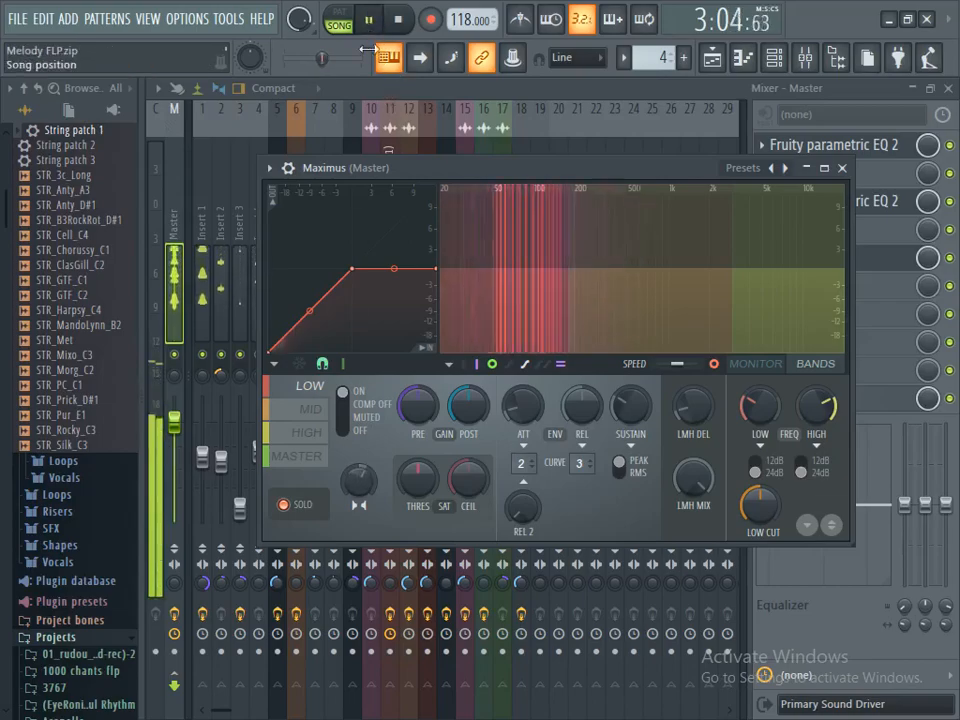
{"action": "left_click_drag", "start_coordinate": [356, 481], "coordinate": [356, 475]}
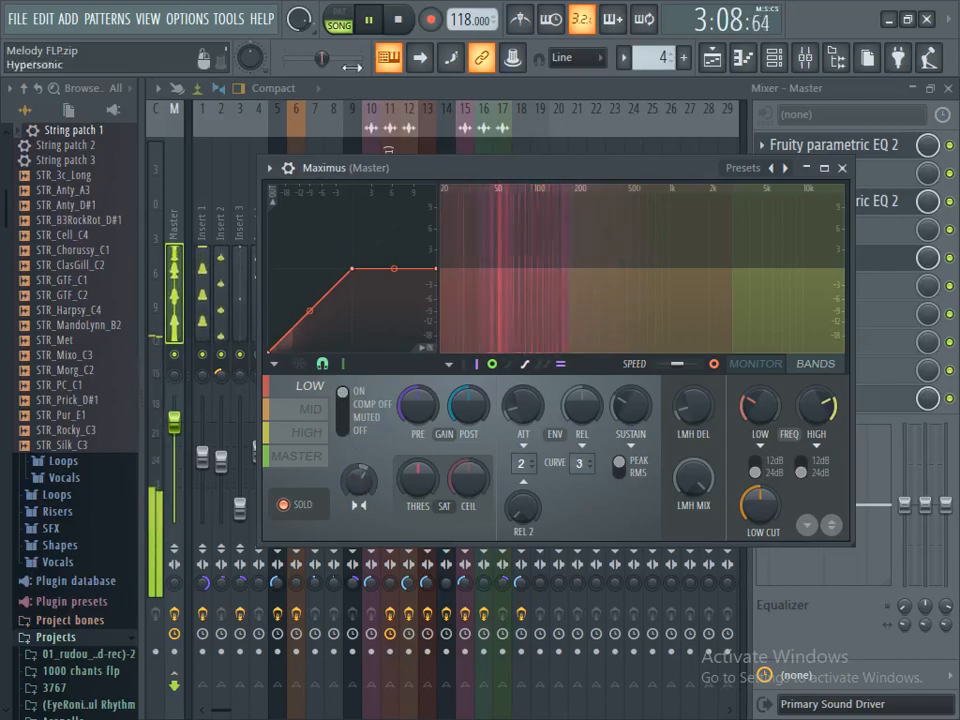
{"action": "left_click", "coordinate": [369, 19]}
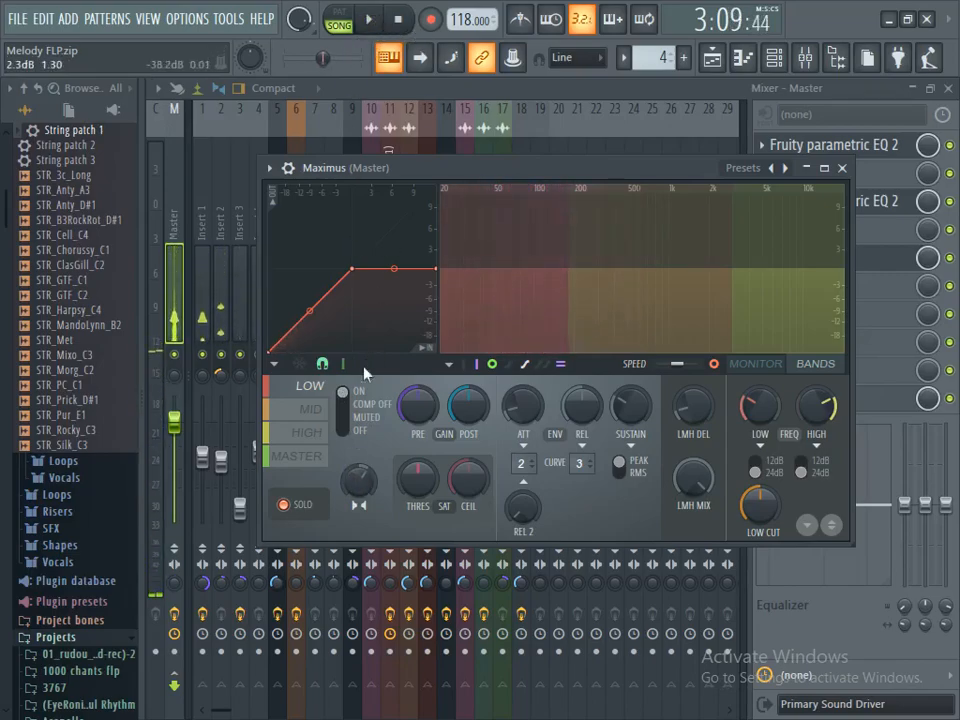
{"action": "left_click", "coordinate": [372, 20]}
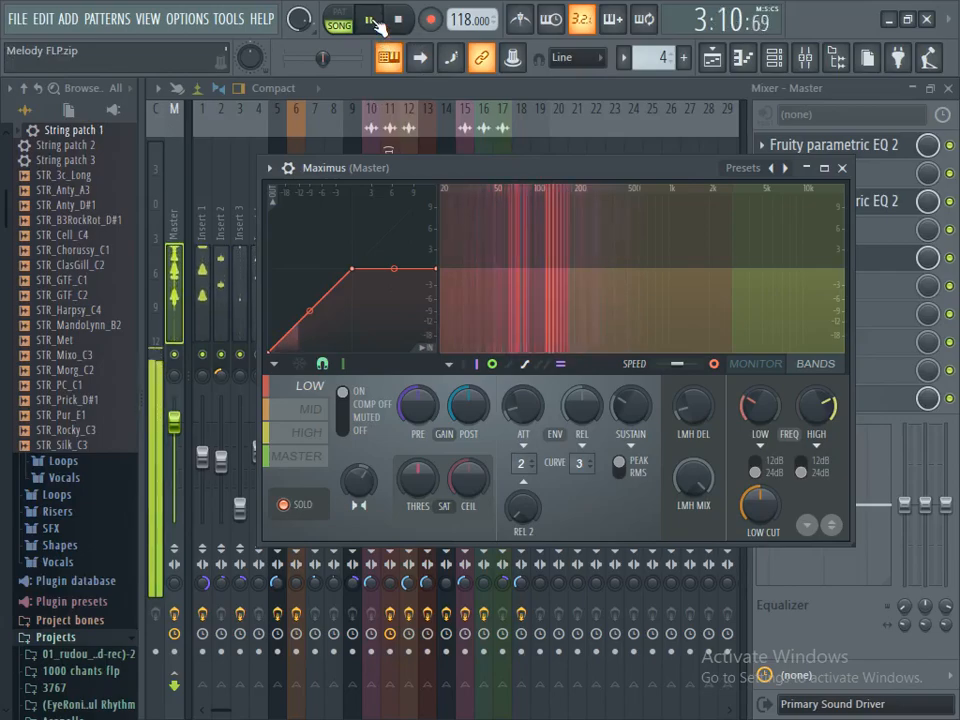
{"action": "left_click", "coordinate": [376, 24]}
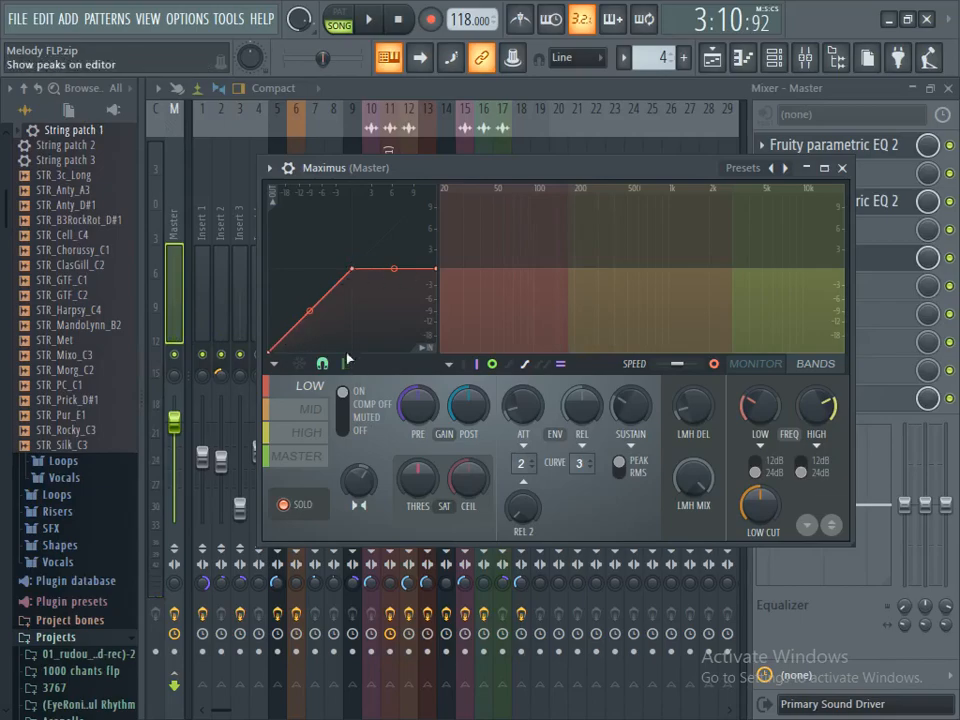
Step: Replace the low band curve's 0 dB point with one at -3.0 dB, bend the segment above it slightly upward, and audition it
{"action": "right_click", "coordinate": [338, 281]}
{"action": "right_click", "coordinate": [351, 270]}
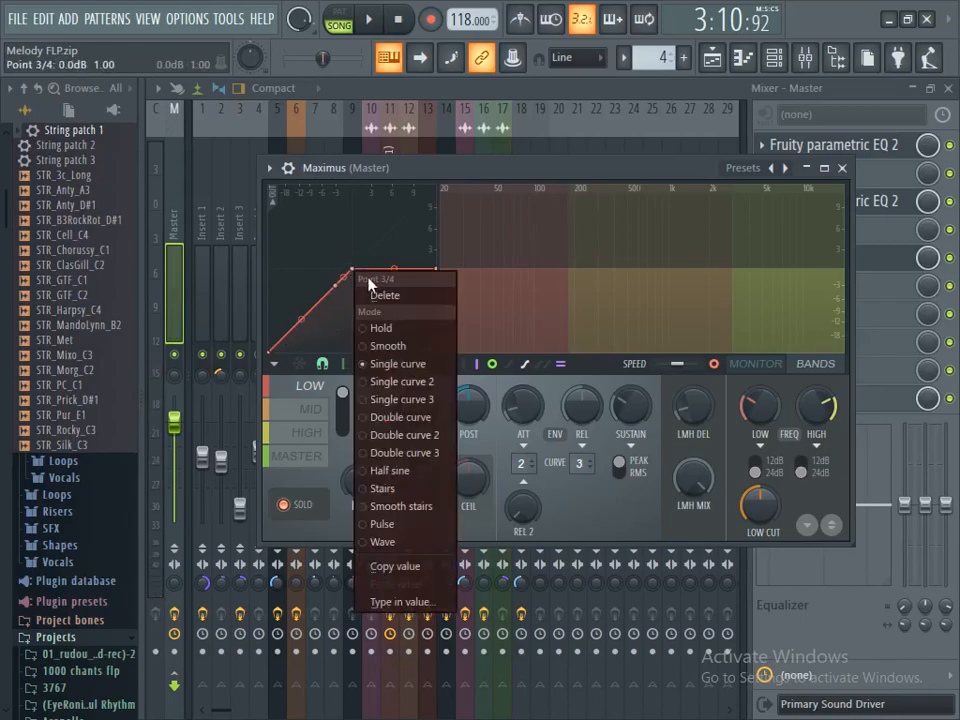
{"action": "left_click", "coordinate": [380, 297]}
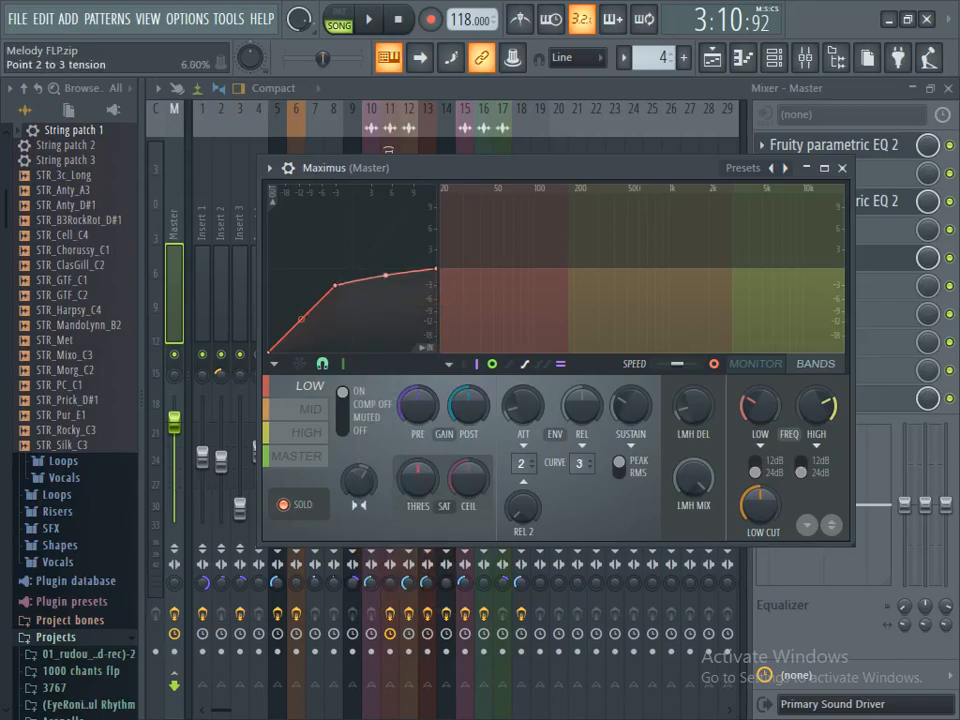
{"action": "left_click", "coordinate": [368, 19]}
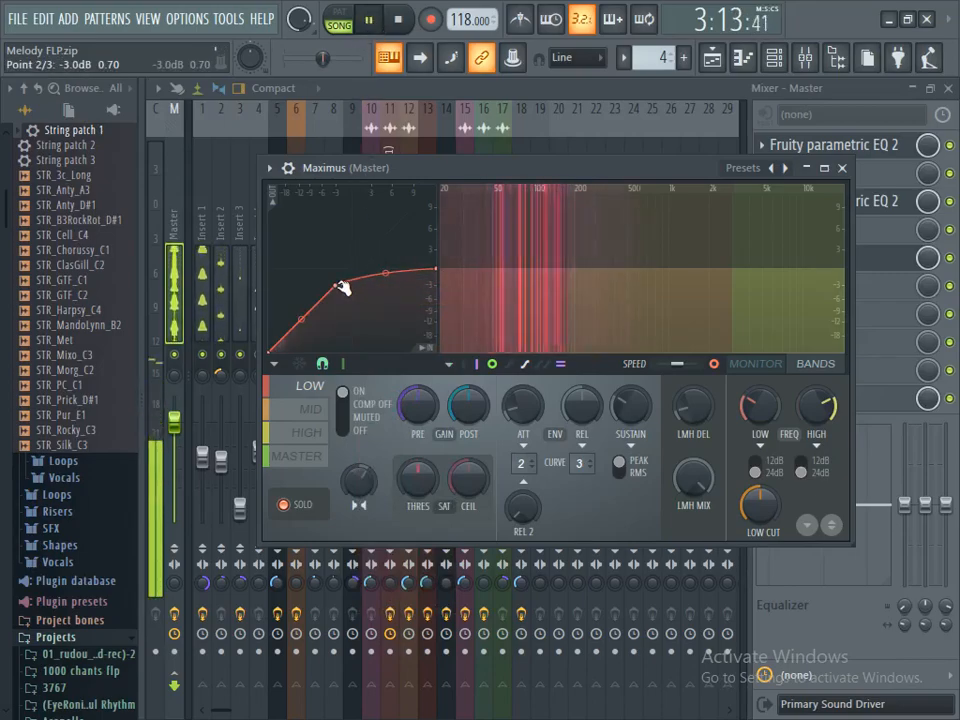
{"action": "left_click", "coordinate": [368, 19]}
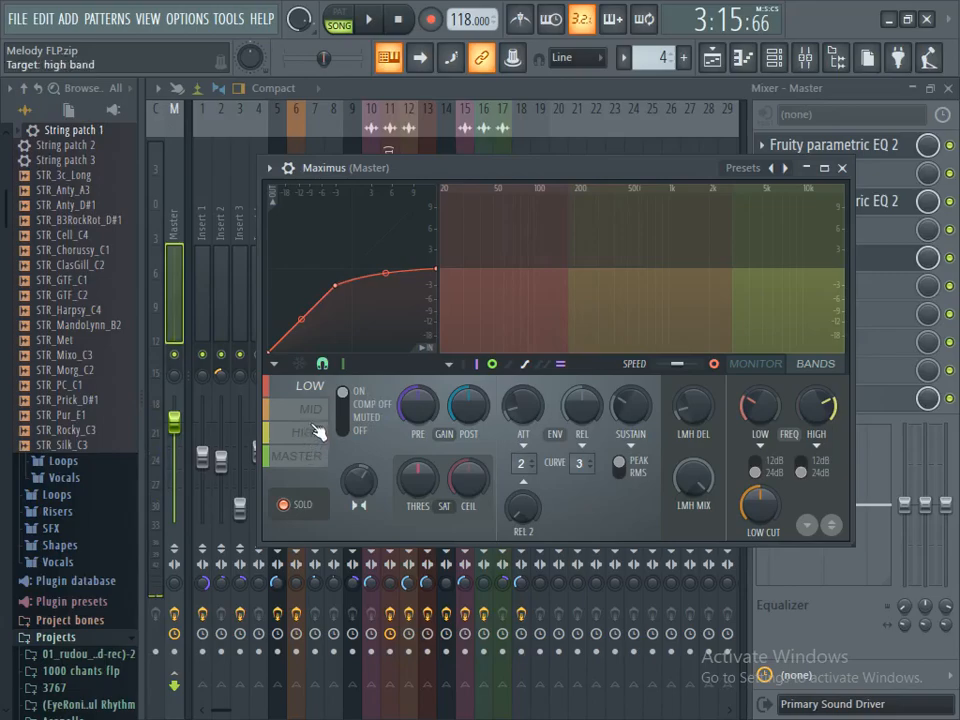
Step: Switch Maximus from the low band to the high band and audition it soloed
{"action": "left_click", "coordinate": [318, 412]}
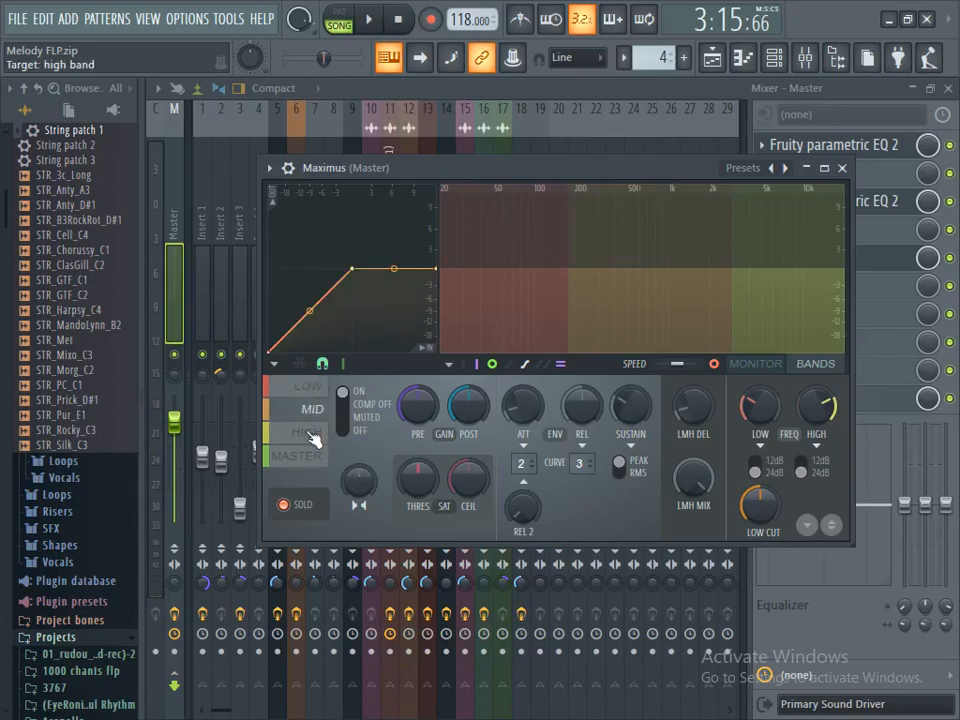
{"action": "left_click", "coordinate": [316, 434]}
{"action": "left_click", "coordinate": [371, 20]}
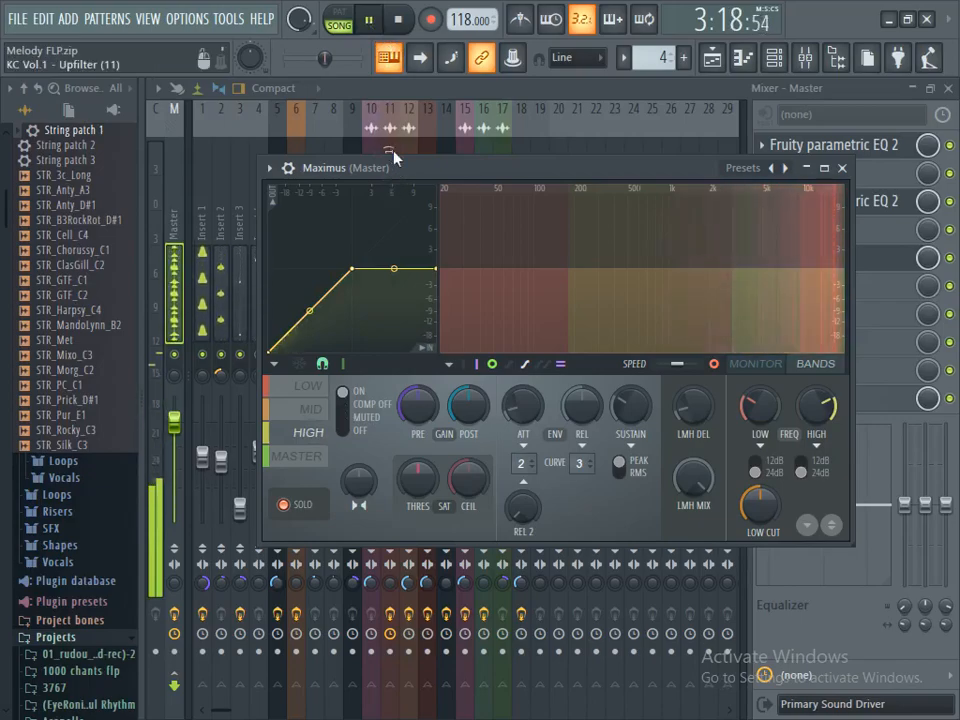
{"action": "left_click", "coordinate": [372, 22]}
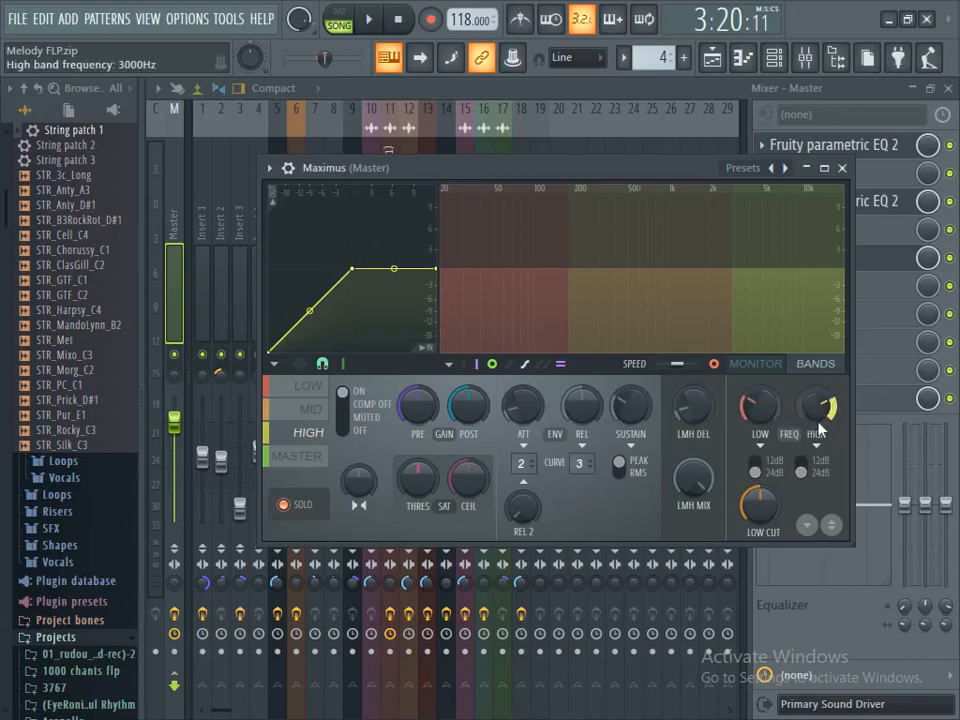
{"action": "left_click", "coordinate": [370, 22]}
Step: Audition the high band with its crossover lowered to 818 Hz, and settle the high band frequency at about 1491 Hz
{"action": "left_click_drag", "start_coordinate": [816, 405], "coordinate": [816, 445]}
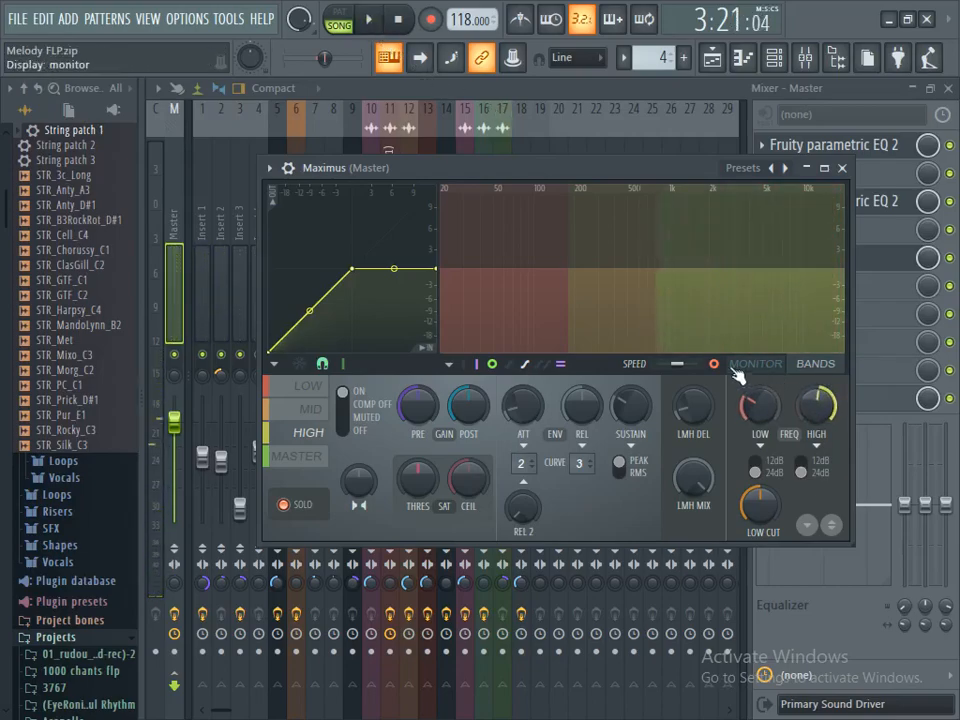
{"action": "left_click", "coordinate": [369, 19]}
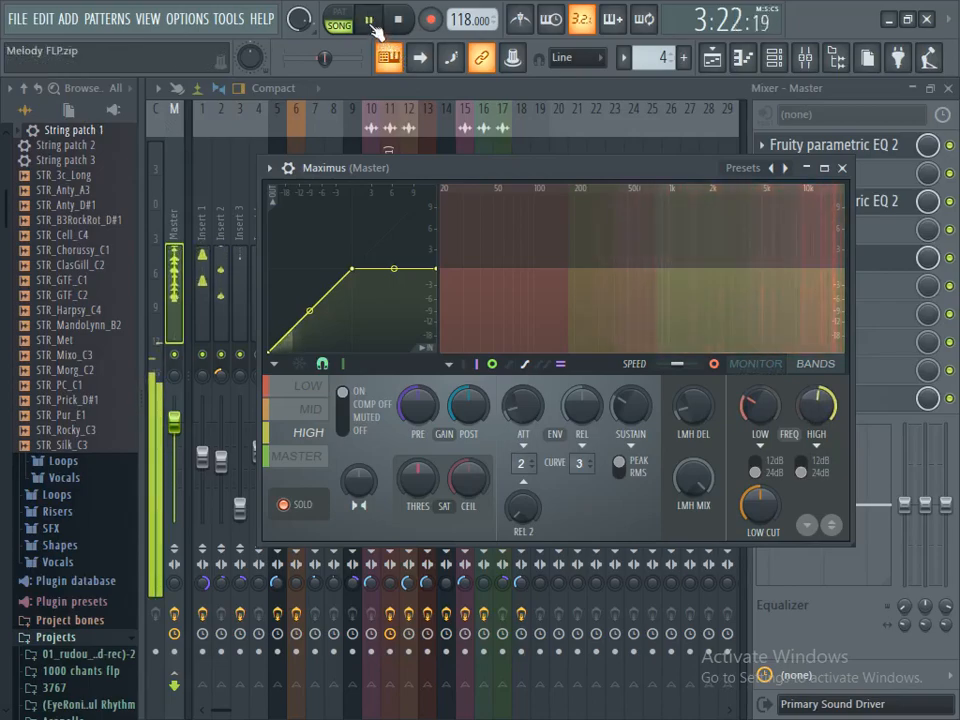
{"action": "left_click", "coordinate": [371, 20]}
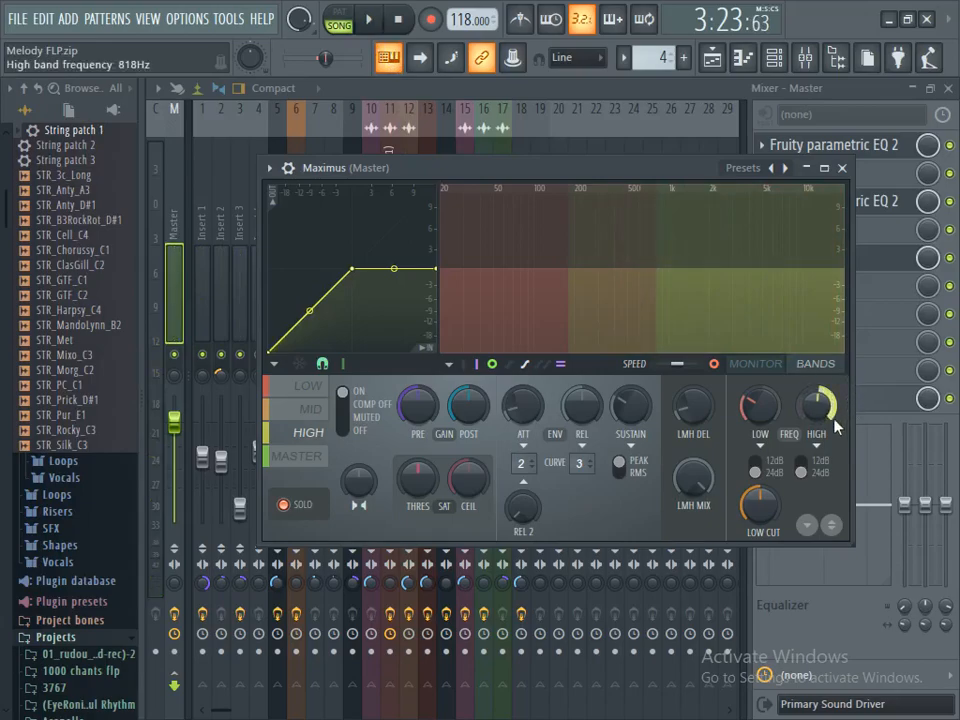
{"action": "left_click", "coordinate": [369, 20]}
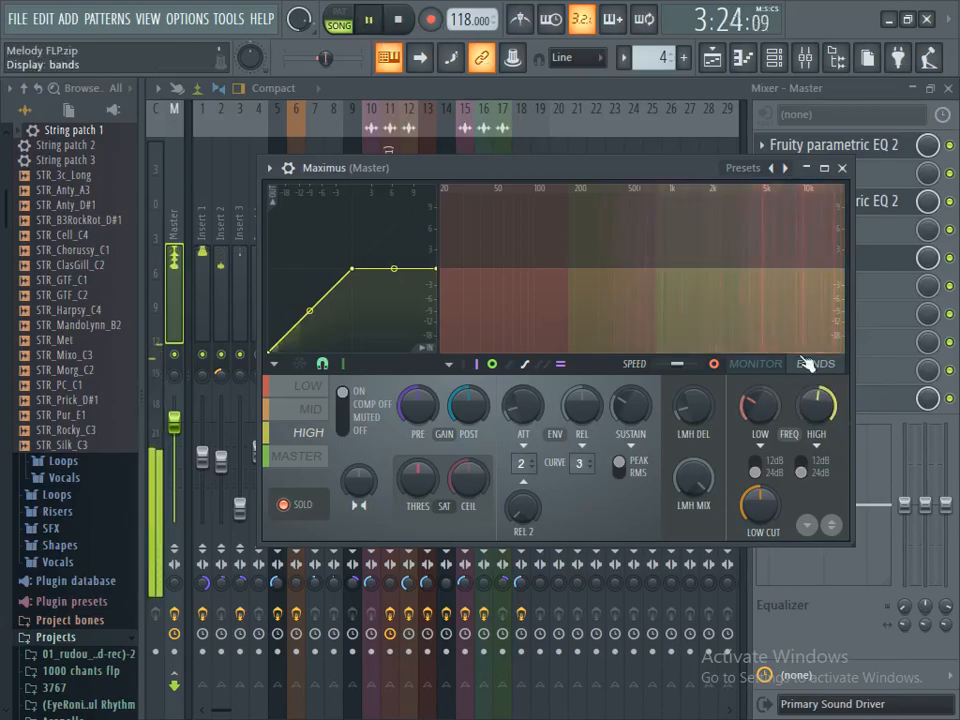
{"action": "left_click_drag", "start_coordinate": [816, 405], "coordinate": [816, 349]}
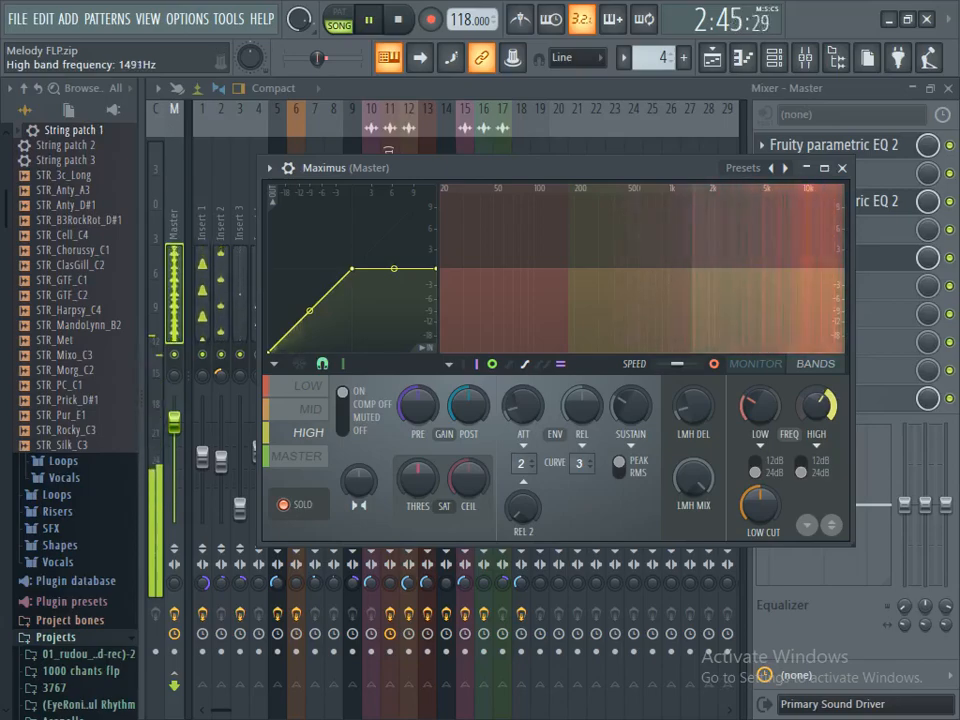
{"action": "left_click_drag", "start_coordinate": [822, 417], "coordinate": [822, 413]}
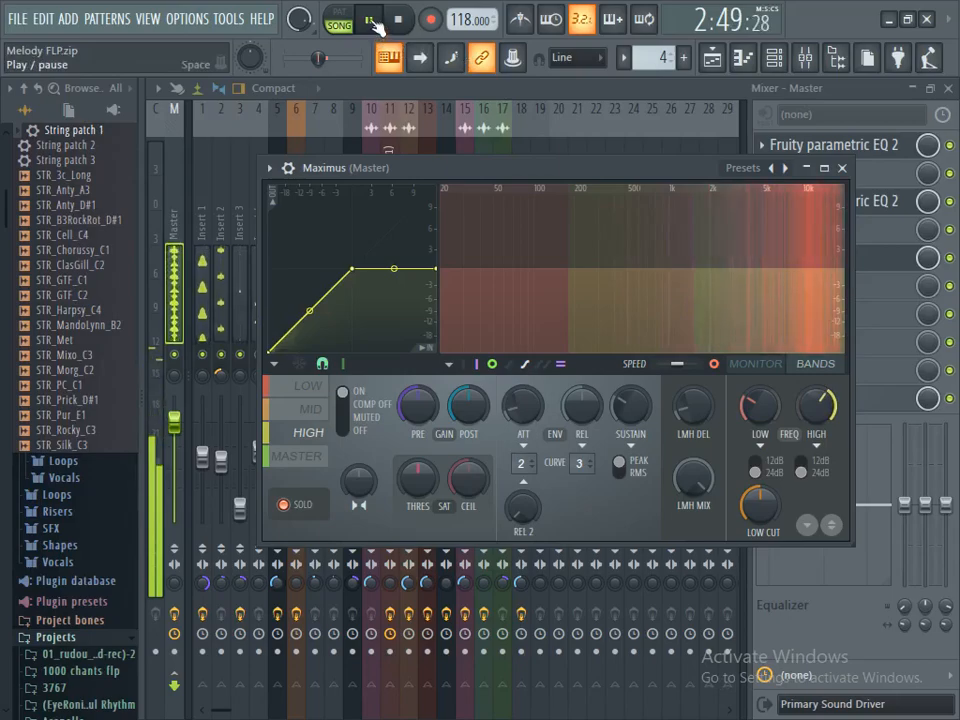
Step: Widen the high band's stereo separation to 60% separated and audition it
{"action": "left_click", "coordinate": [368, 19]}
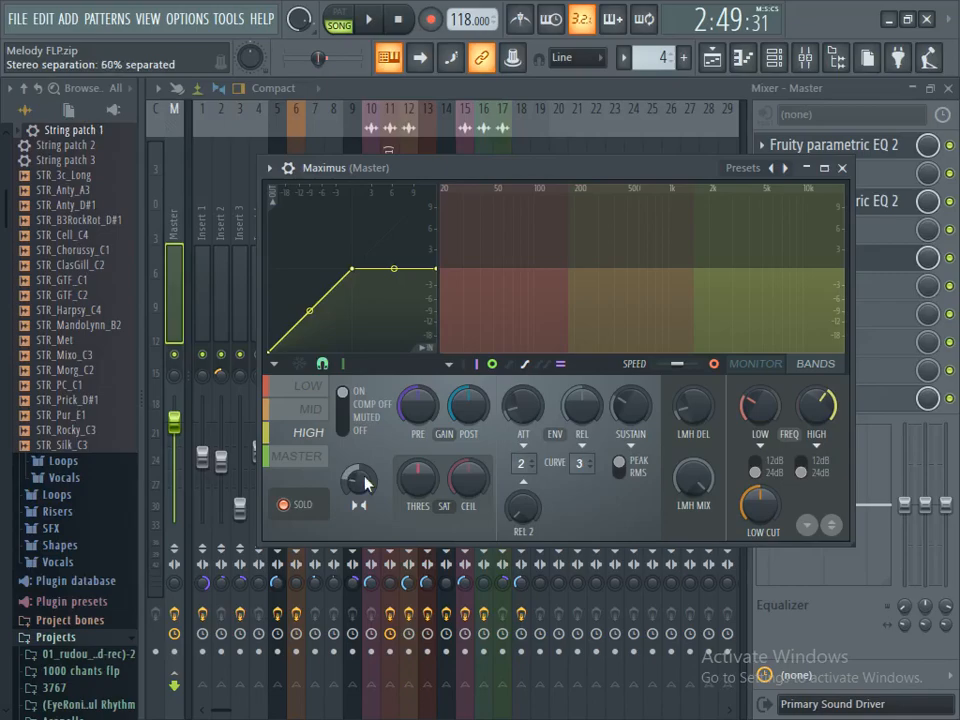
{"action": "key", "text": "space"}
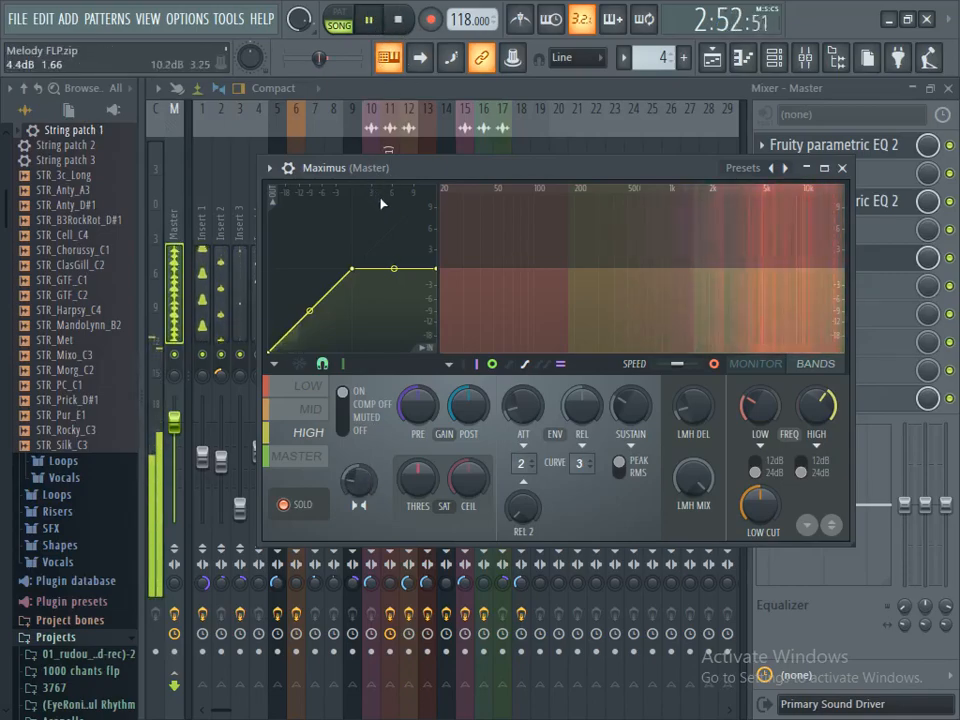
{"action": "left_click", "coordinate": [369, 20]}
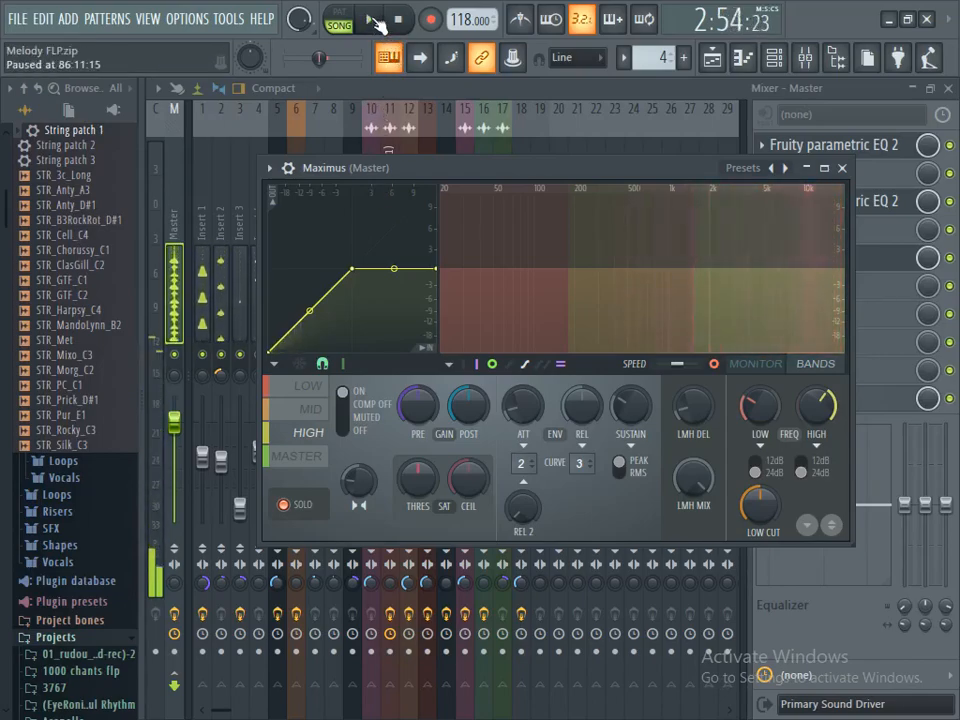
Step: Select the mid band and fine-tune a slight stereo separation on it during playback
{"action": "left_click", "coordinate": [317, 411]}
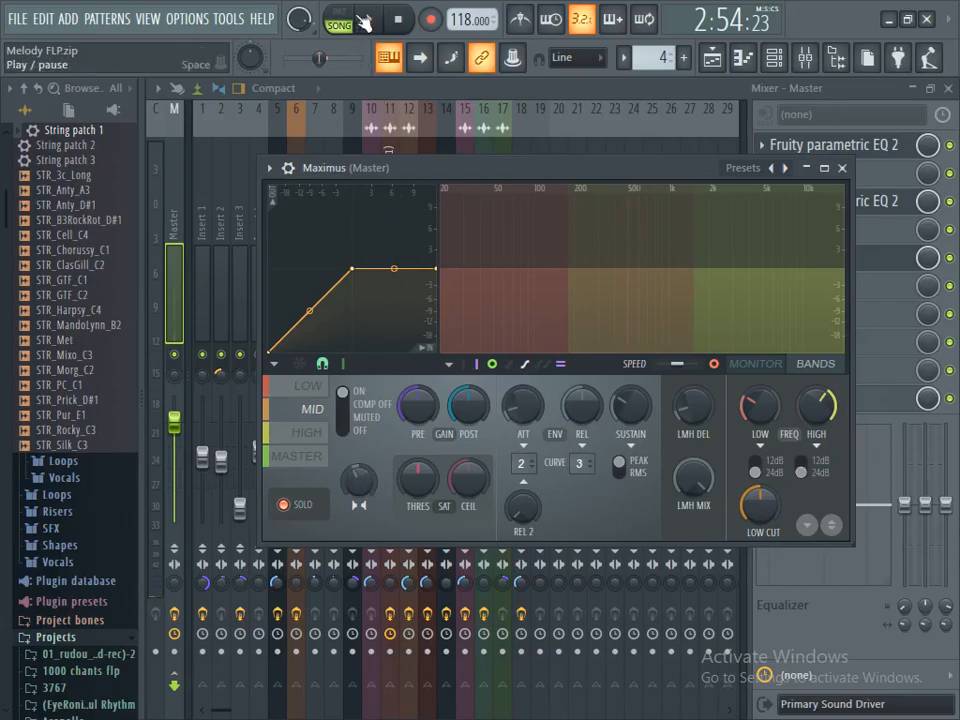
{"action": "left_click", "coordinate": [369, 20]}
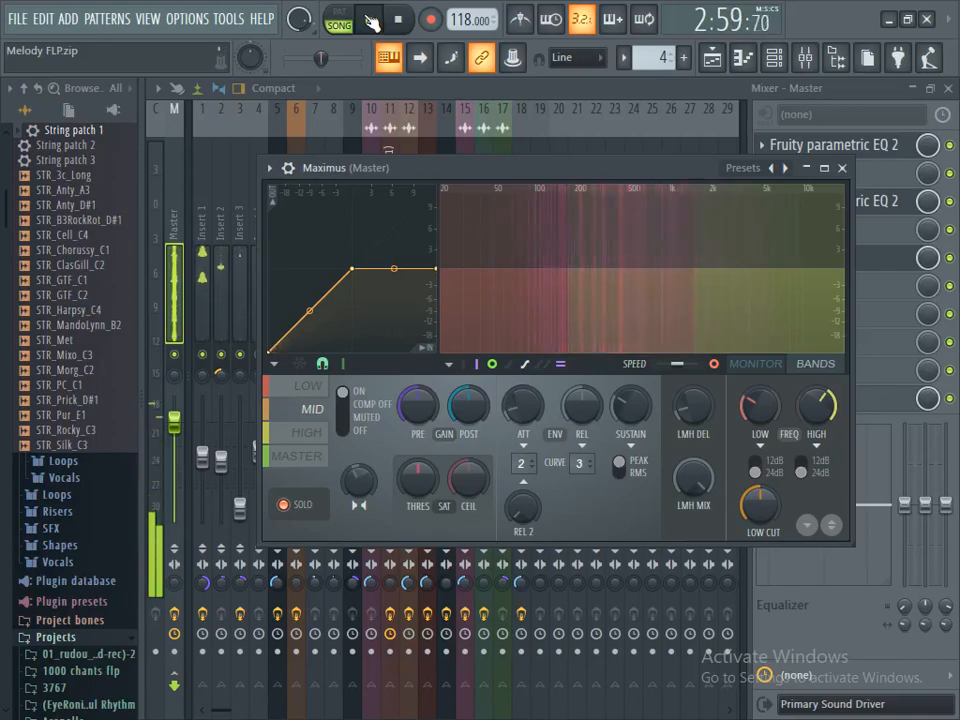
{"action": "left_click_drag", "start_coordinate": [360, 481], "coordinate": [360, 474]}
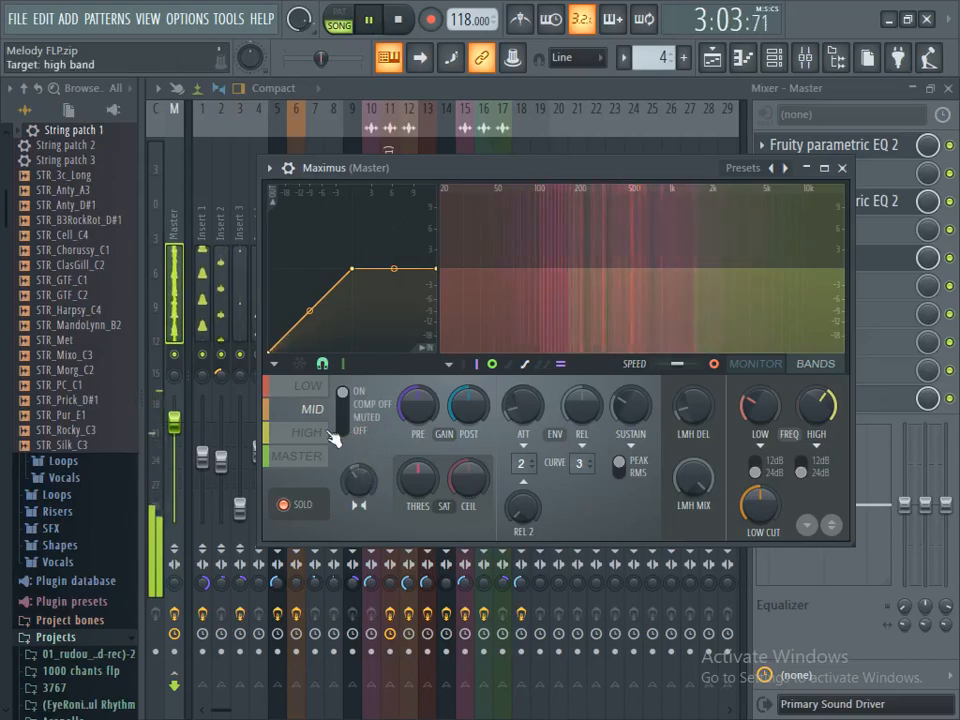
Step: Return to the high band, widen its stereo separation beyond 60%, and audition it briefly
{"action": "left_click", "coordinate": [318, 440]}
{"action": "left_click_drag", "start_coordinate": [351, 477], "coordinate": [355, 485]}
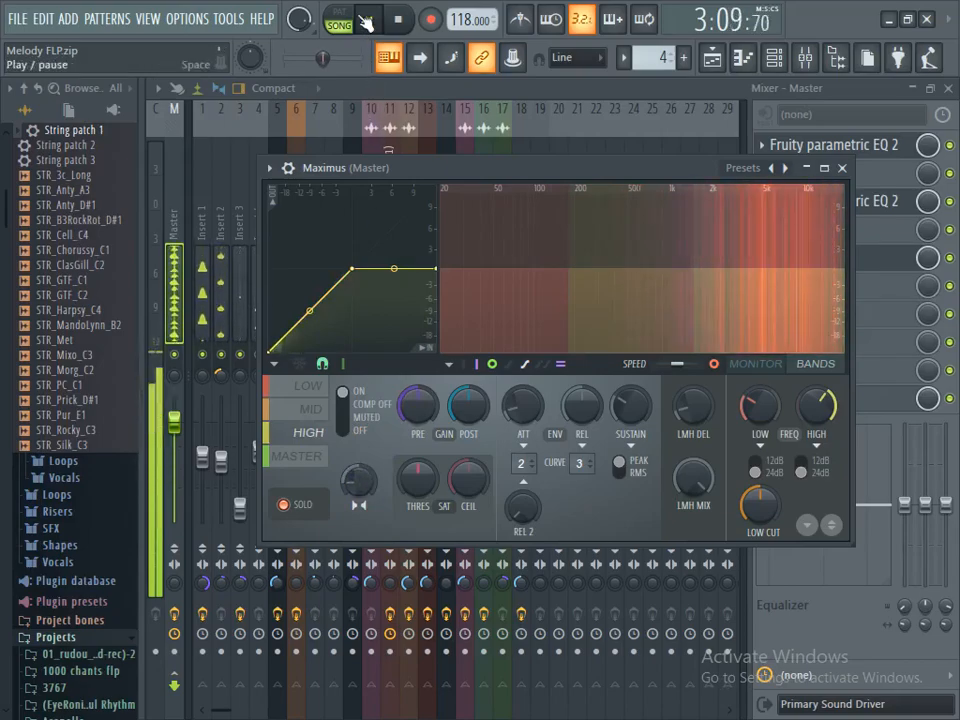
{"action": "left_click", "coordinate": [367, 20]}
{"action": "left_click", "coordinate": [367, 20]}
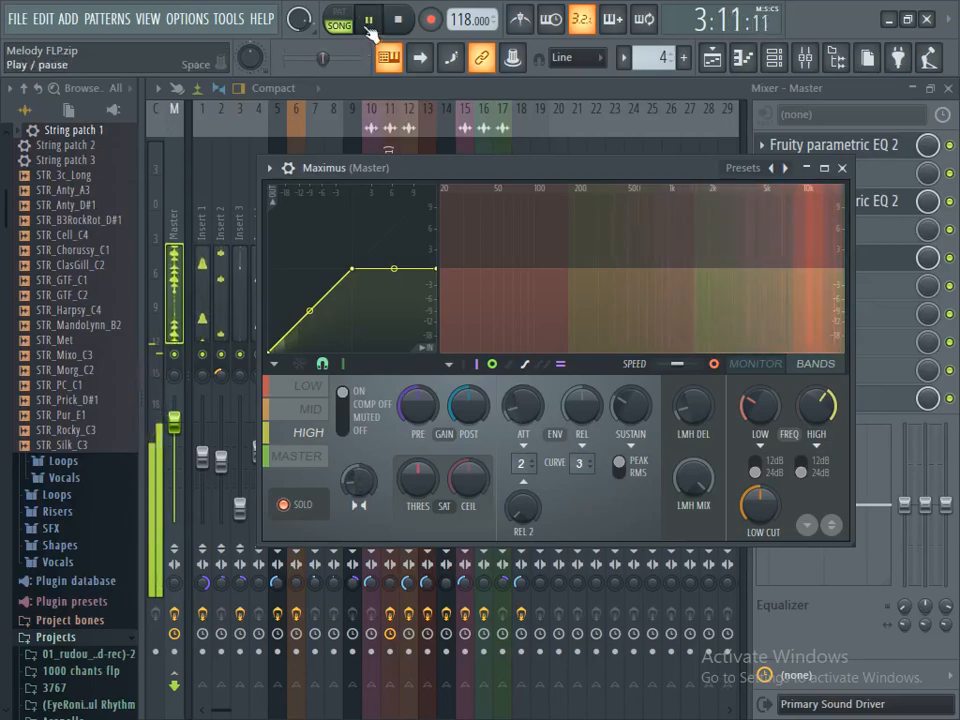
{"action": "left_click", "coordinate": [368, 28]}
Step: Replace the high band curve's 0 dB point with one slightly below it, bend the upper segment gently upward, and audition it
{"action": "left_click_drag", "start_coordinate": [310, 311], "coordinate": [308, 285]}
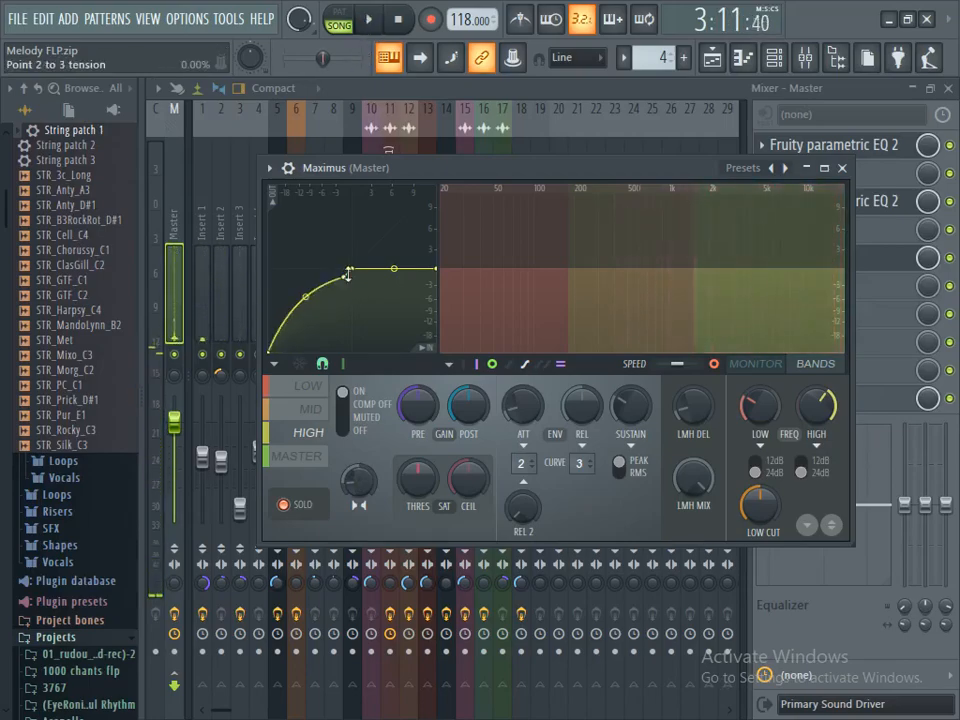
{"action": "right_click", "coordinate": [351, 270]}
{"action": "left_click", "coordinate": [386, 296]}
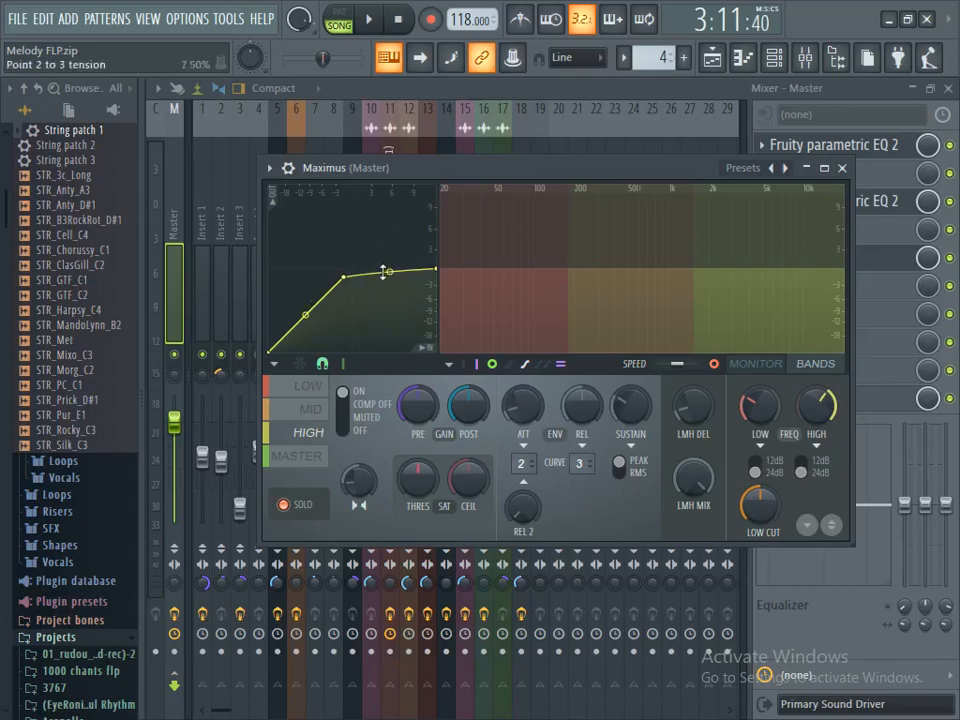
{"action": "left_click", "coordinate": [368, 18]}
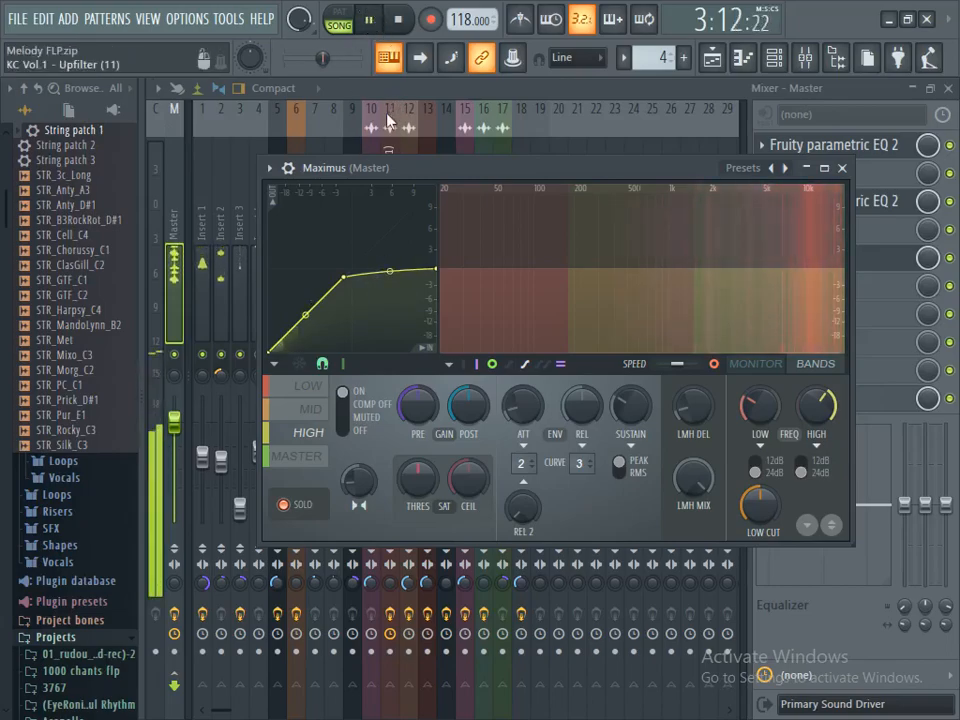
{"action": "left_click", "coordinate": [368, 20]}
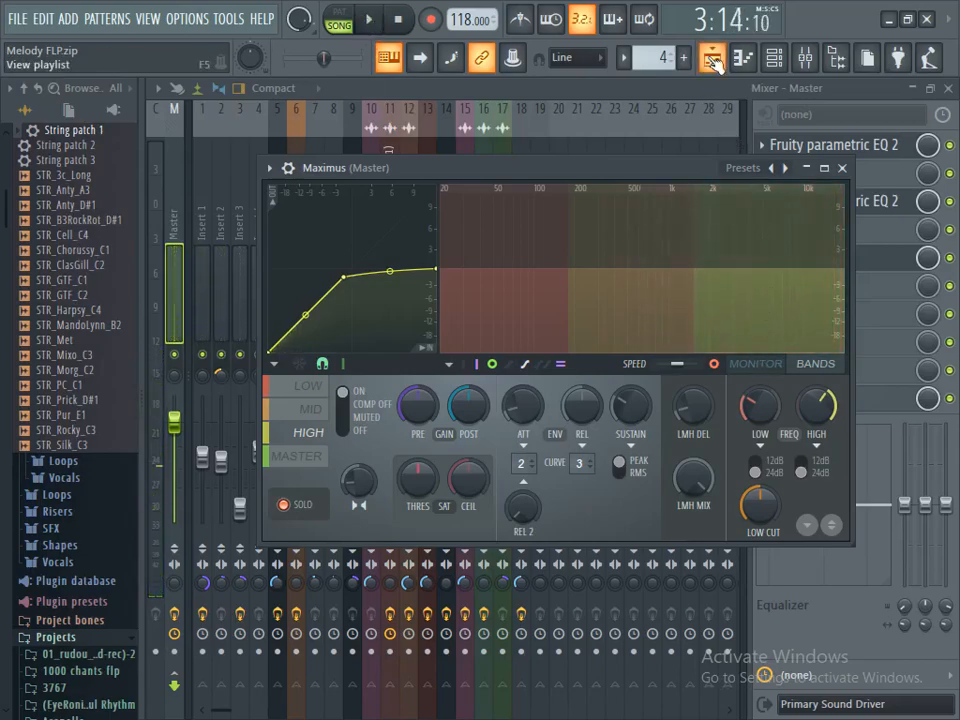
Step: Close Maximus, open the Fruity Limiter in the Master's last effect slot, and briefly audition the song
{"action": "left_click", "coordinate": [842, 169]}
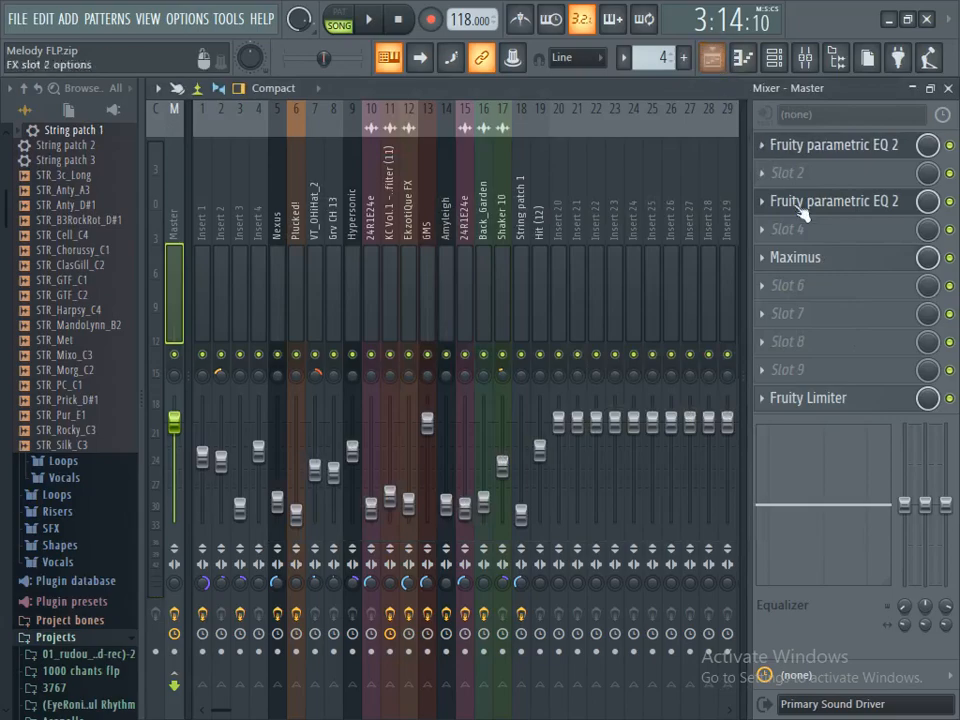
{"action": "left_click", "coordinate": [818, 399]}
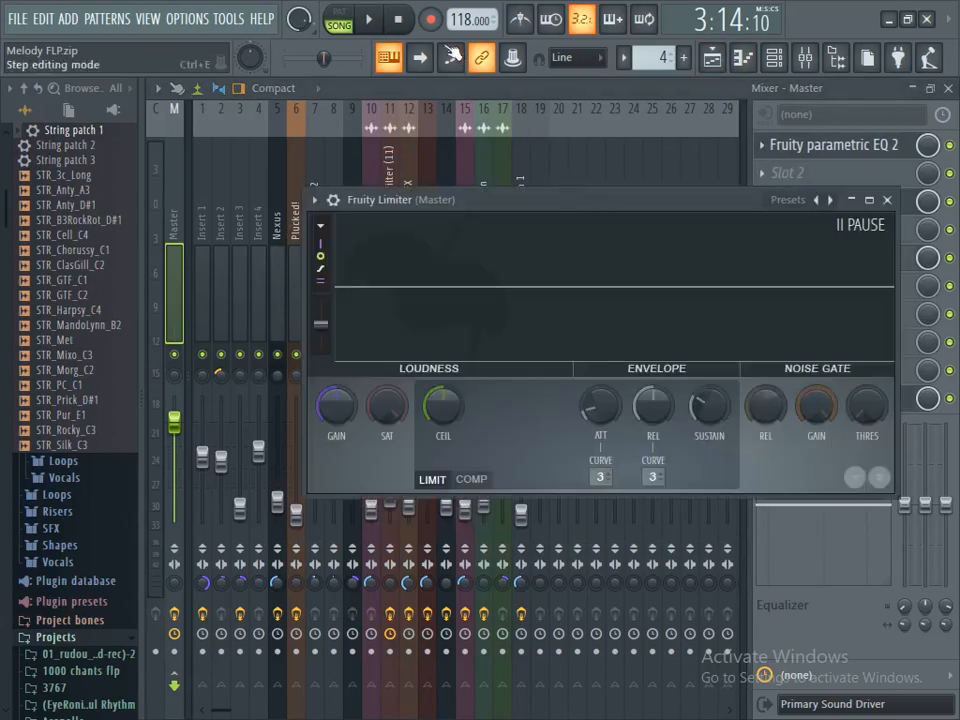
{"action": "left_click", "coordinate": [370, 20]}
{"action": "left_click_drag", "start_coordinate": [594, 205], "coordinate": [535, 313]}
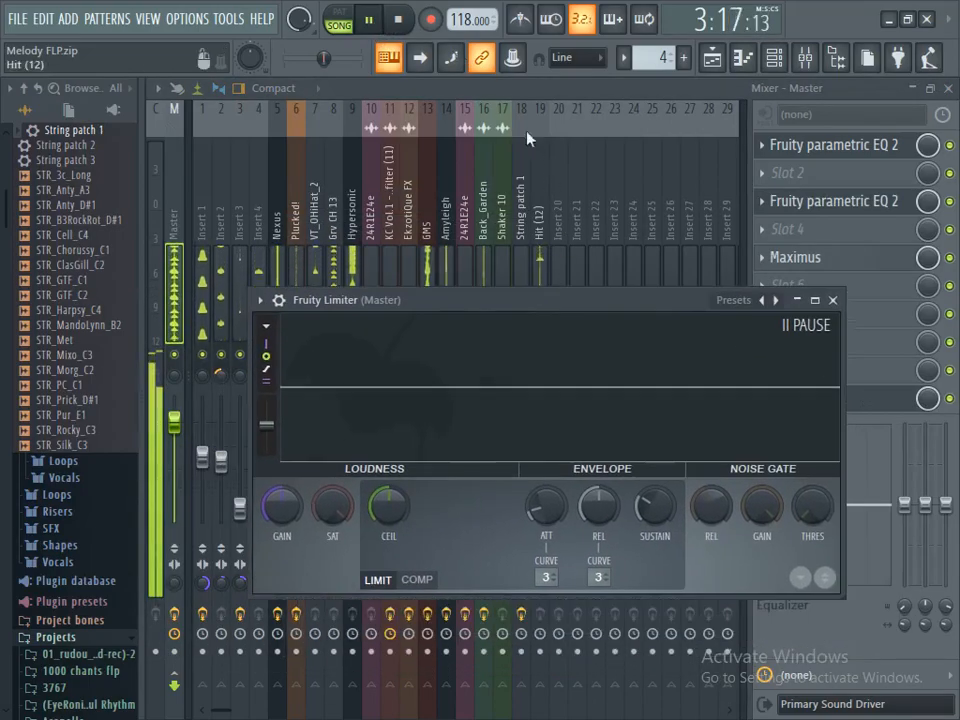
{"action": "left_click", "coordinate": [370, 20]}
Step: Reopen Maximus on the Master and turn off the high band's solo, keeping the effect enabled
{"action": "left_click", "coordinate": [850, 265]}
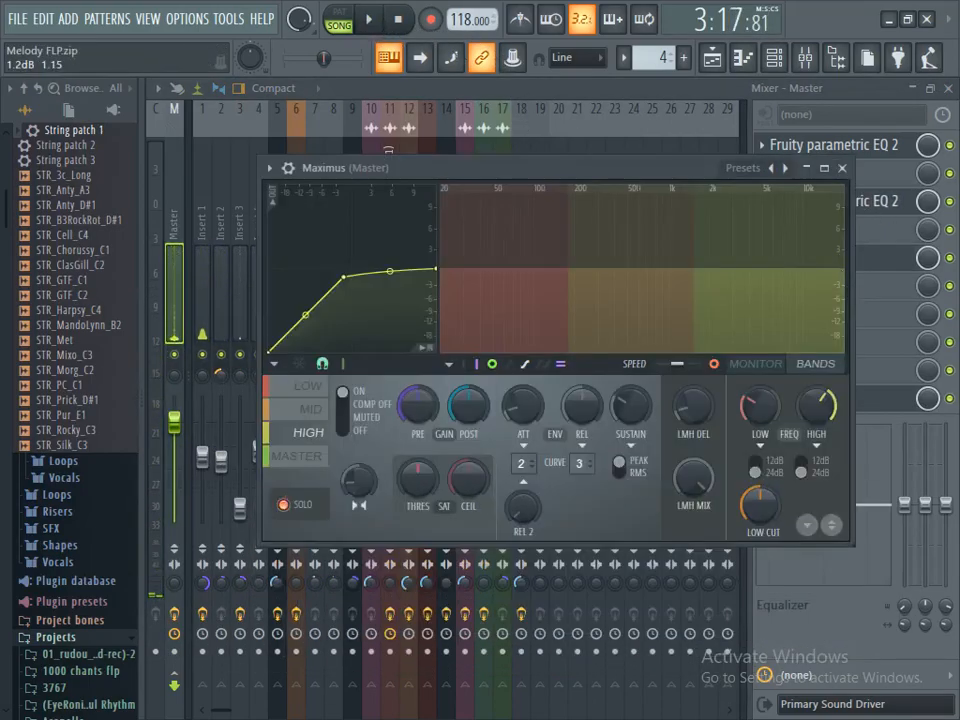
{"action": "left_click_drag", "start_coordinate": [655, 180], "coordinate": [570, 174]}
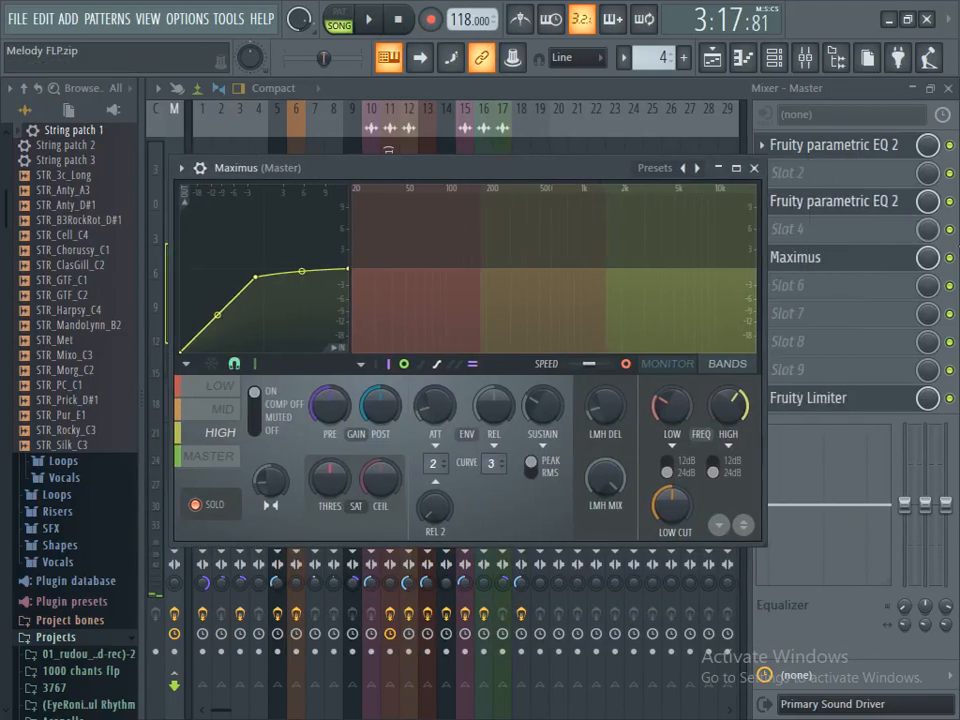
{"action": "left_click", "coordinate": [953, 263]}
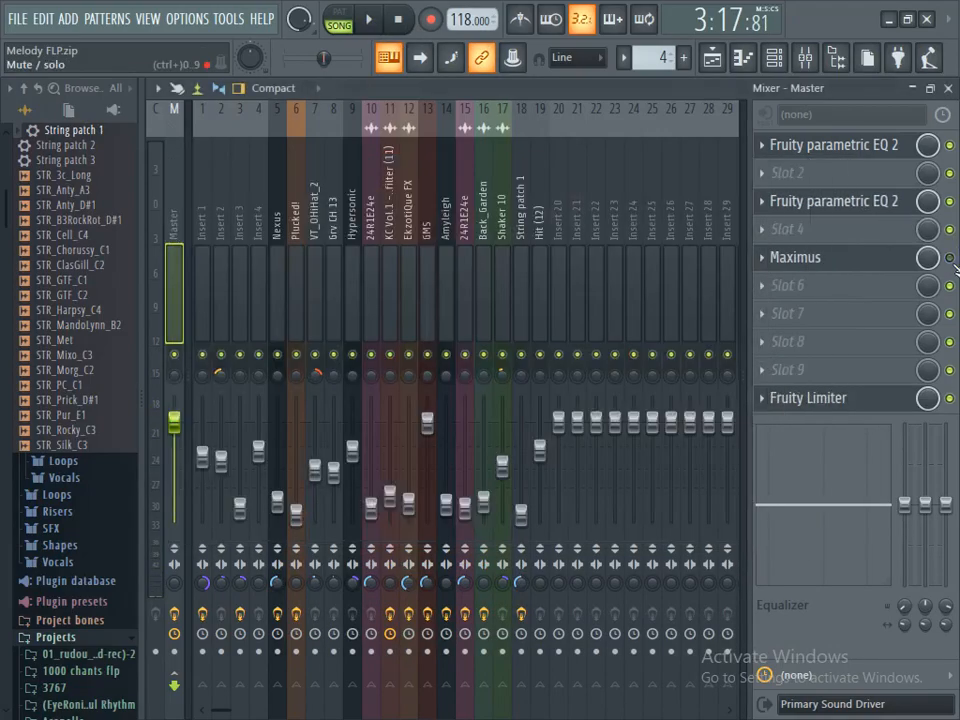
{"action": "left_click", "coordinate": [844, 257]}
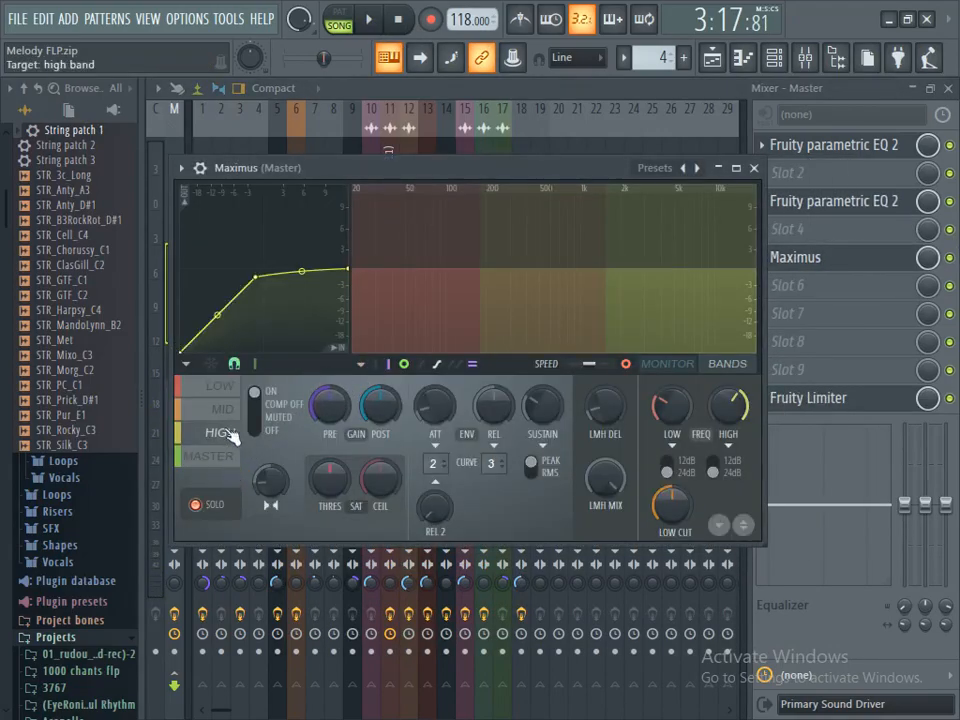
{"action": "left_click", "coordinate": [212, 507]}
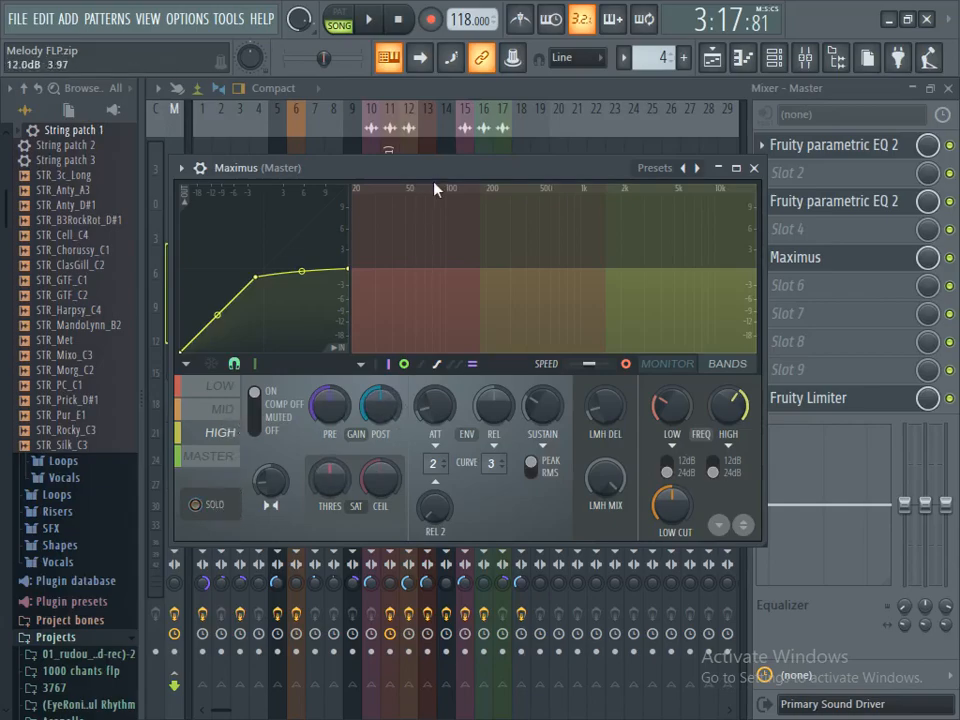
Step: Play the song with Maximus enabled and bypassed to compare the full mix
{"action": "left_click", "coordinate": [376, 30]}
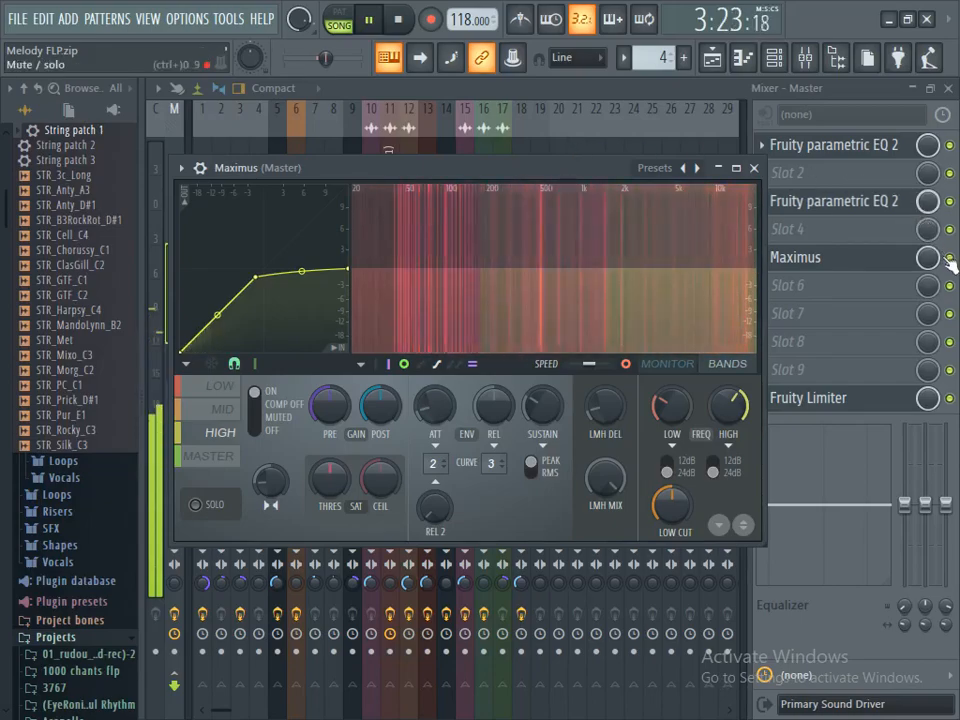
{"action": "left_click", "coordinate": [950, 259]}
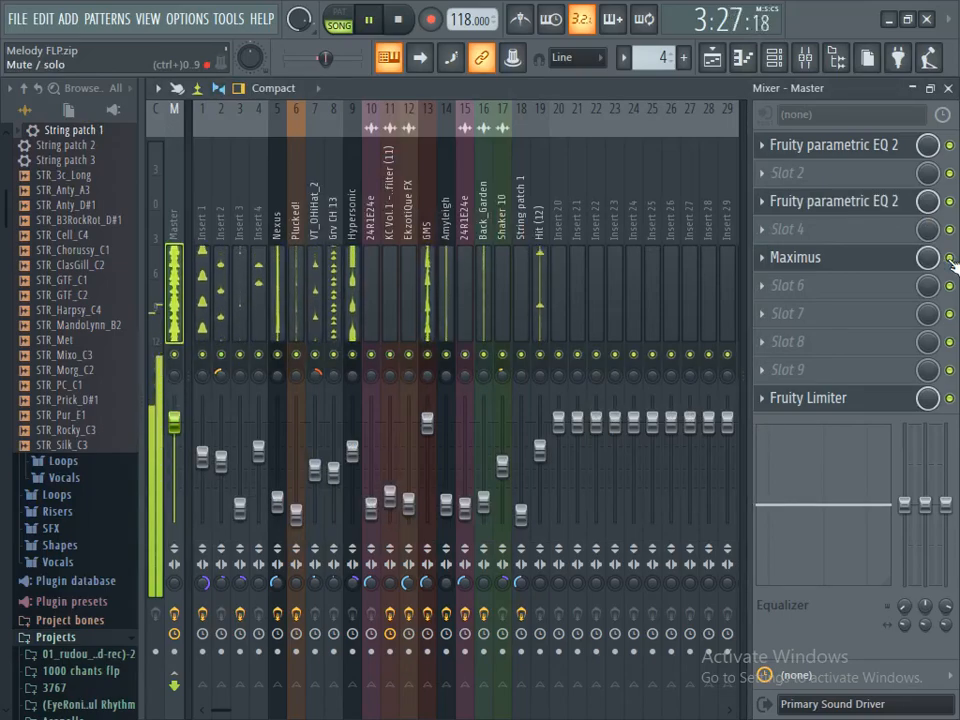
{"action": "left_click", "coordinate": [368, 19]}
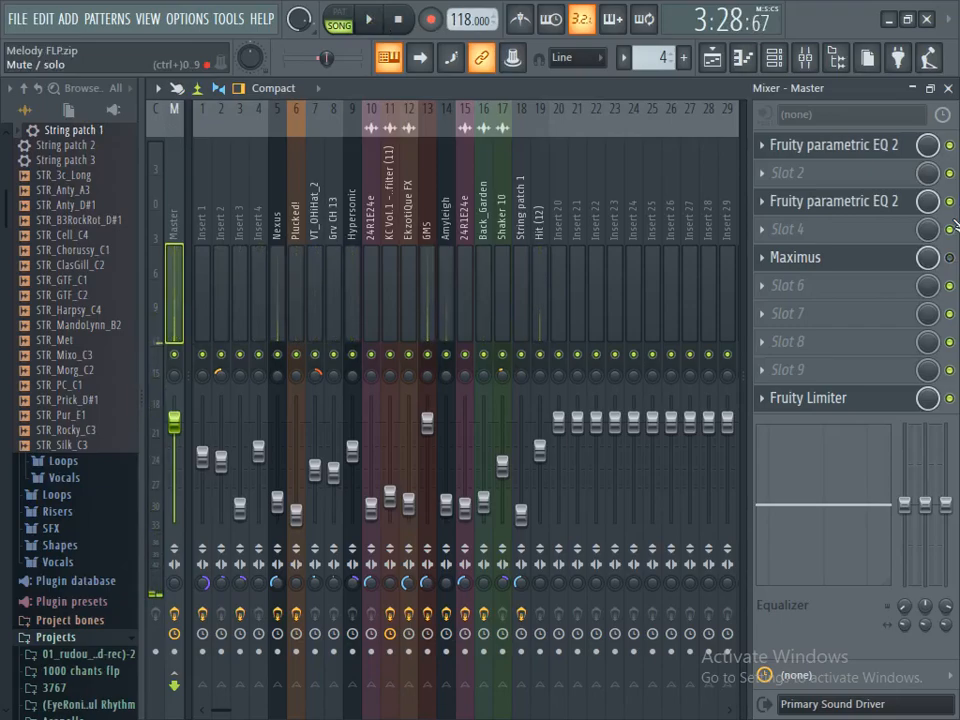
{"action": "left_click", "coordinate": [376, 24]}
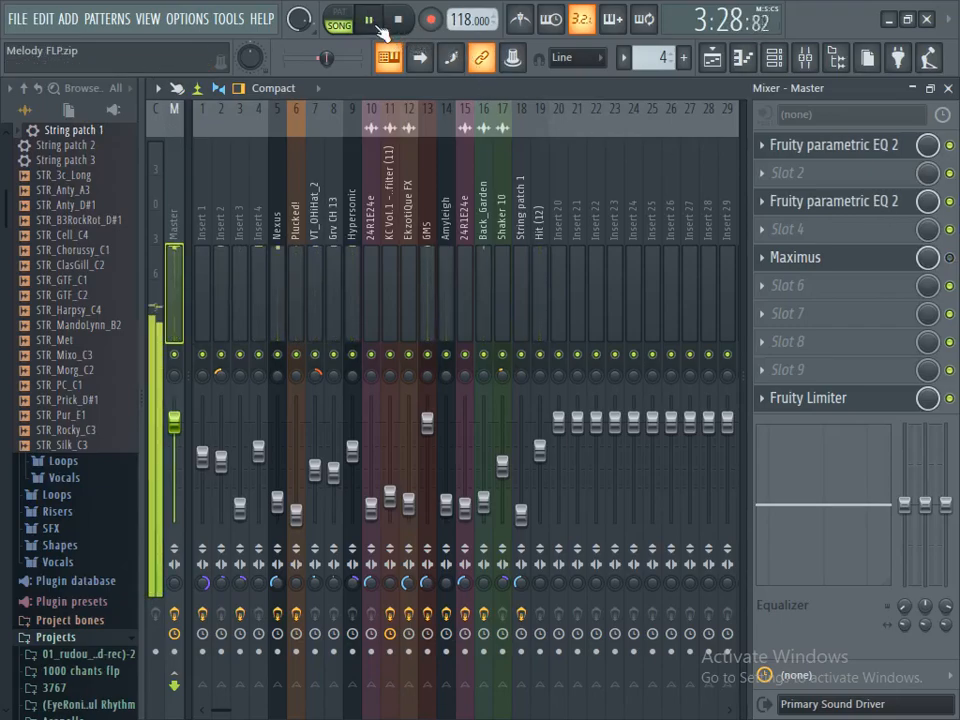
{"action": "left_click", "coordinate": [370, 20]}
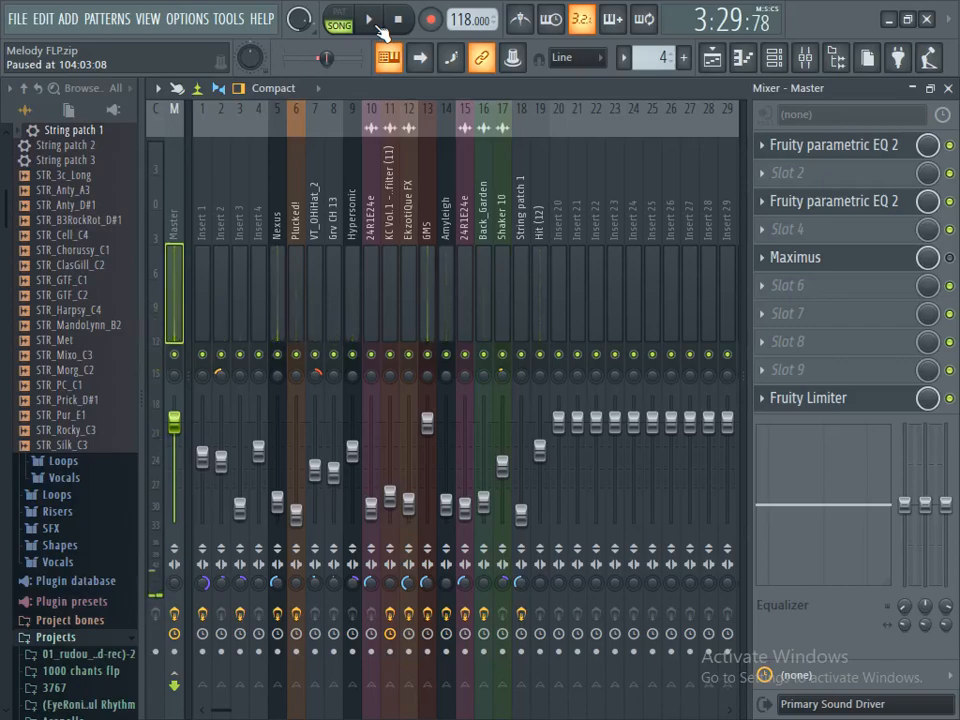
Step: Audition an earlier section of the song with Maximus bypassed, and again with it re-enabled
{"action": "left_click", "coordinate": [372, 20]}
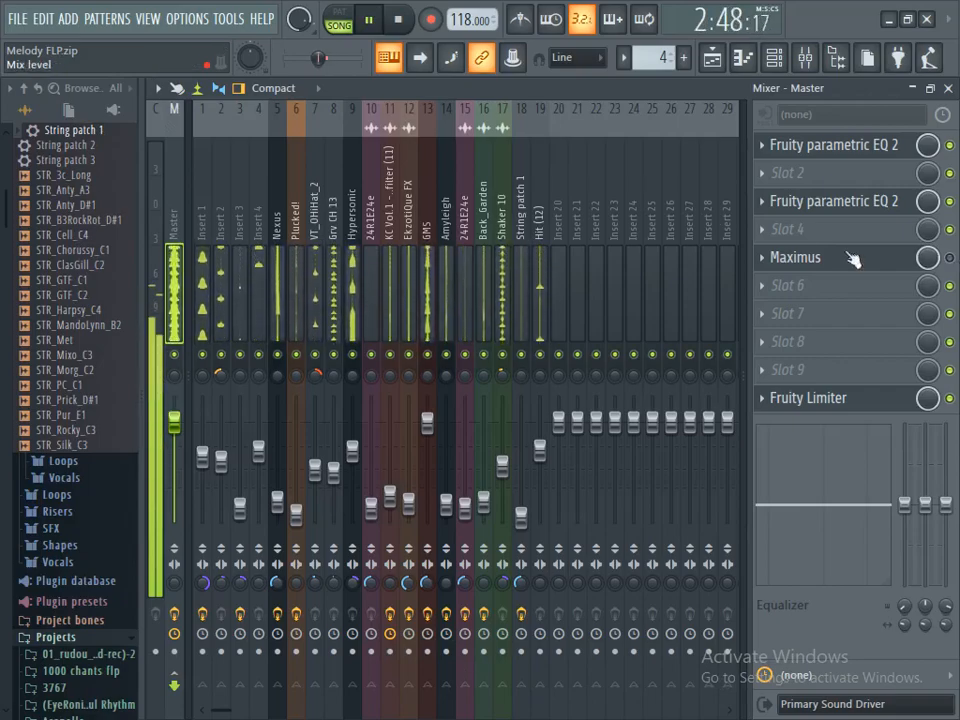
{"action": "left_click", "coordinate": [369, 19]}
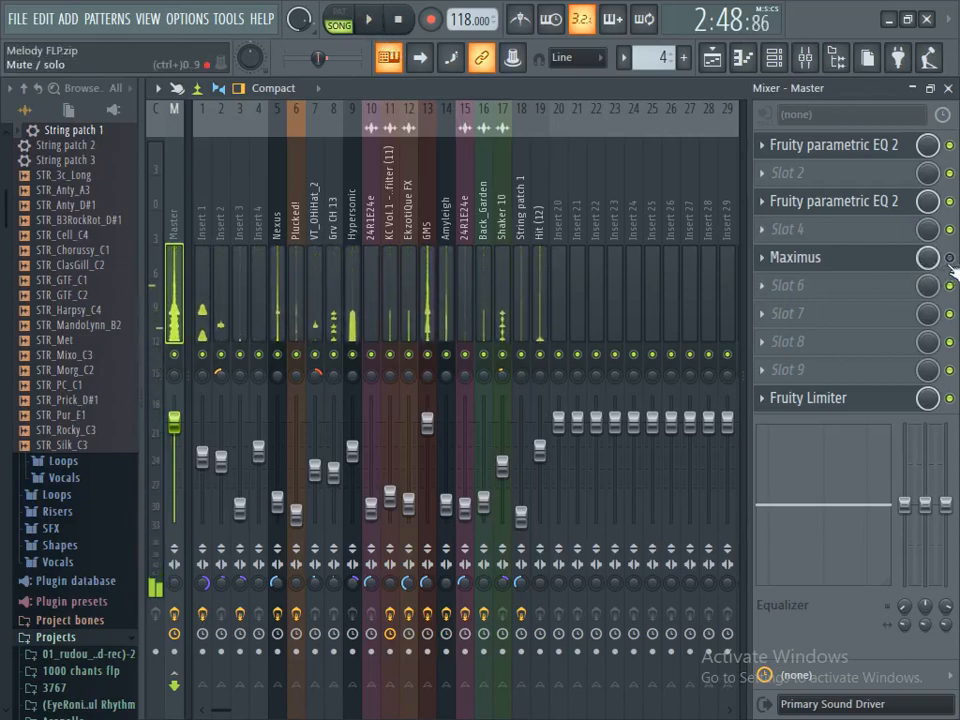
{"action": "left_click", "coordinate": [370, 20]}
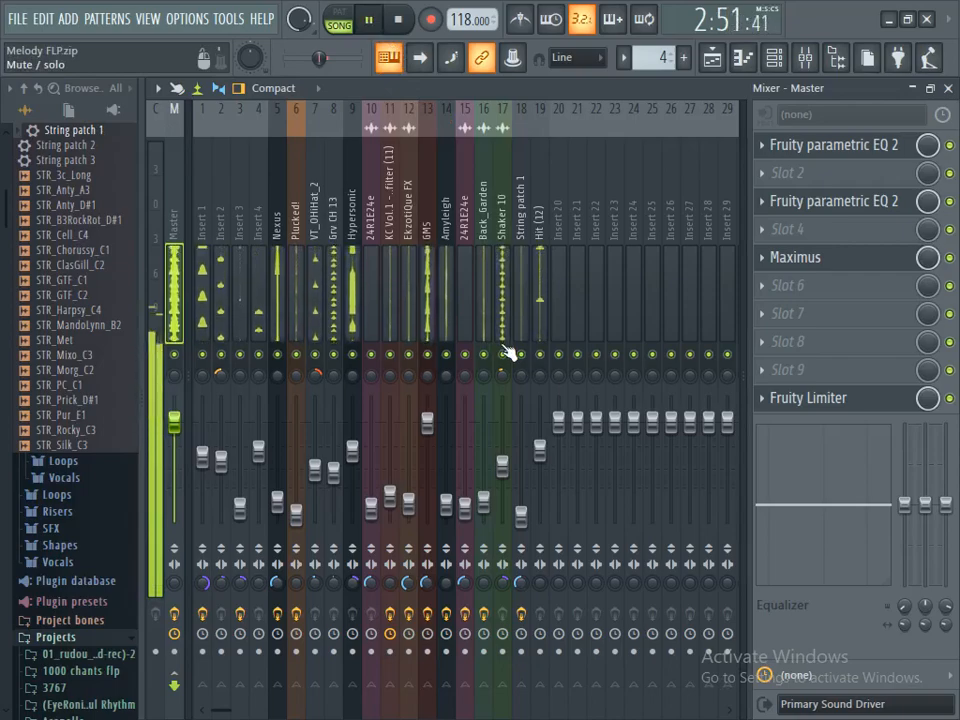
{"action": "left_click", "coordinate": [368, 20]}
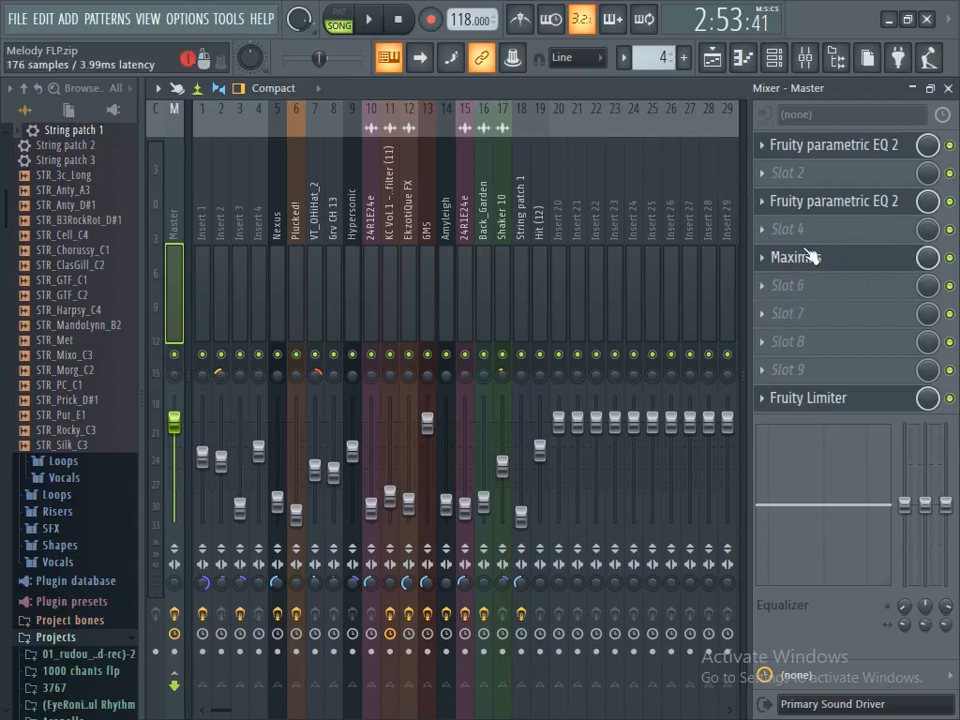
Step: Open the last slot's Fruity Limiter and examine its level display while the song plays
{"action": "left_click", "coordinate": [818, 397]}
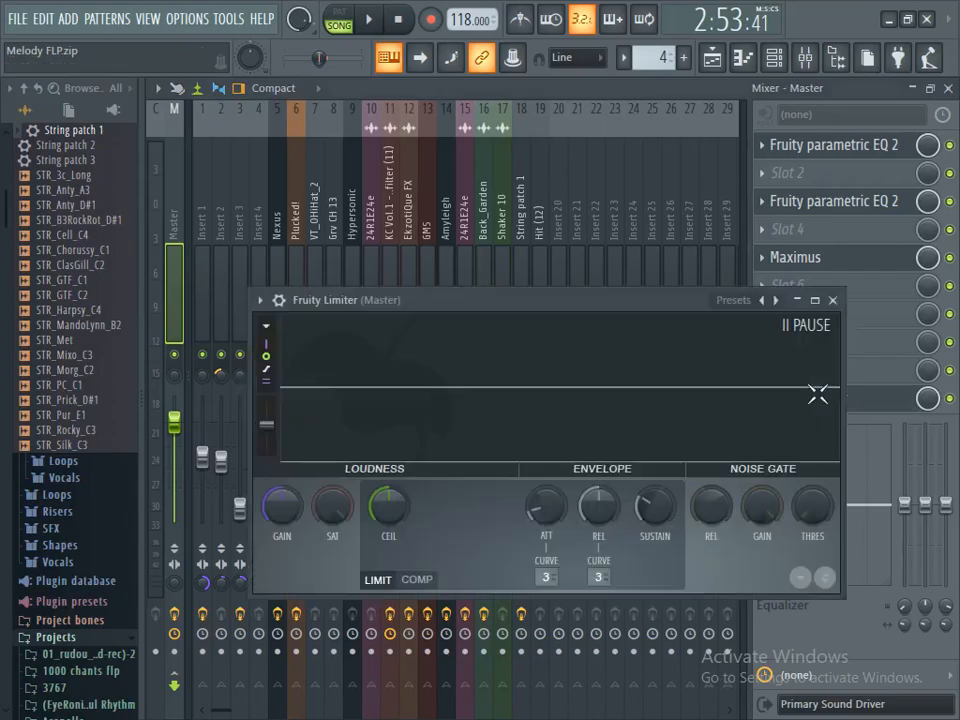
{"action": "left_click", "coordinate": [372, 20]}
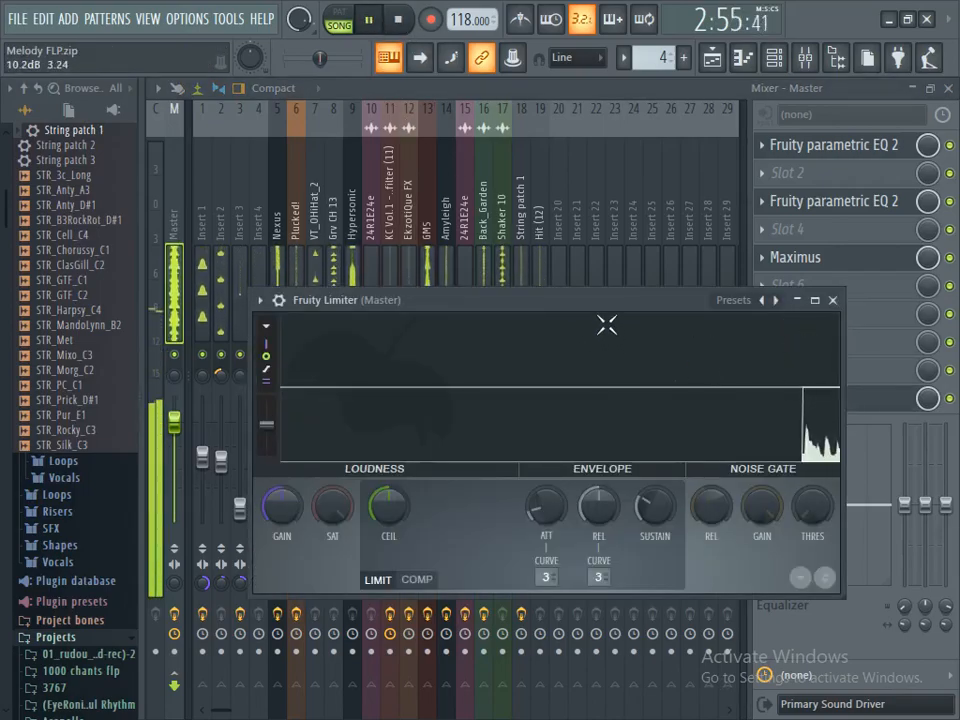
{"action": "left_click_drag", "start_coordinate": [607, 302], "coordinate": [506, 249]}
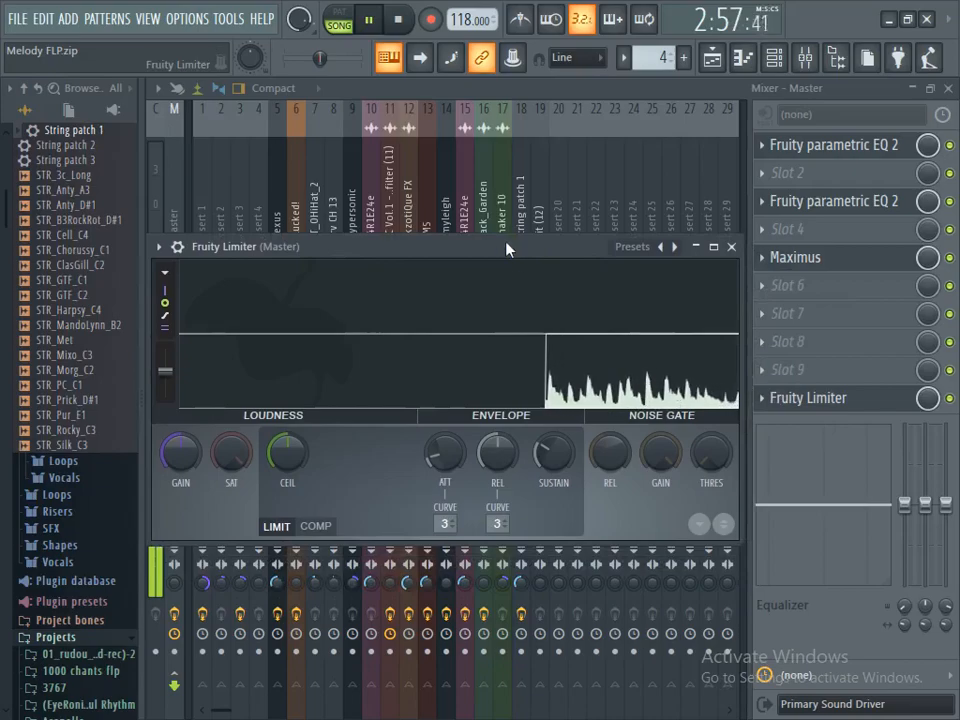
{"action": "left_click_drag", "start_coordinate": [397, 253], "coordinate": [424, 249]}
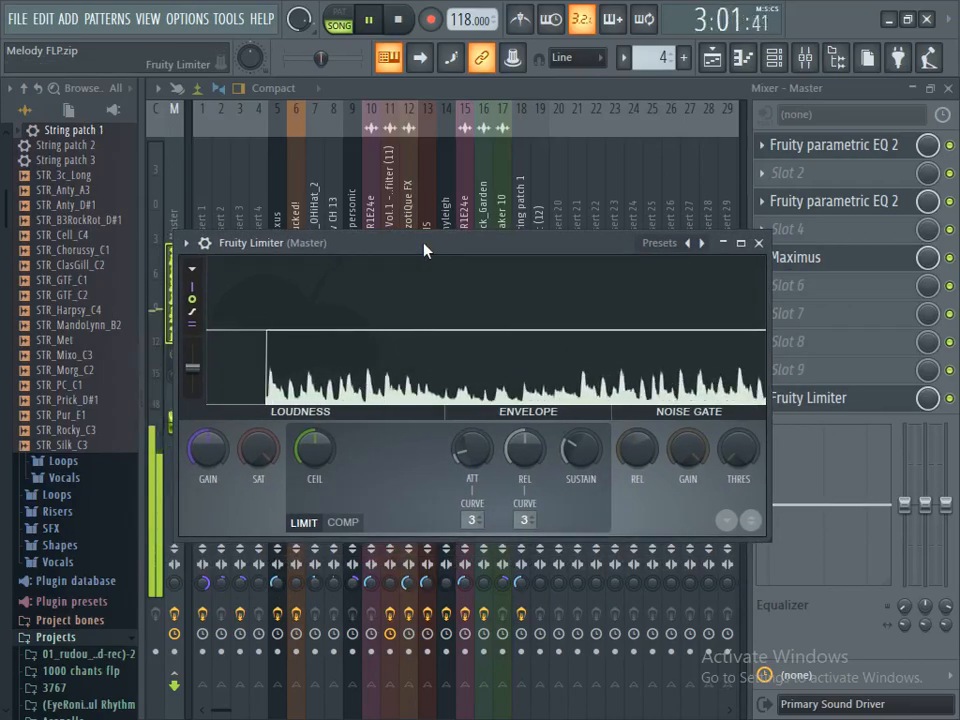
{"action": "left_click", "coordinate": [372, 25]}
{"action": "left_click_drag", "start_coordinate": [538, 248], "coordinate": [509, 240]}
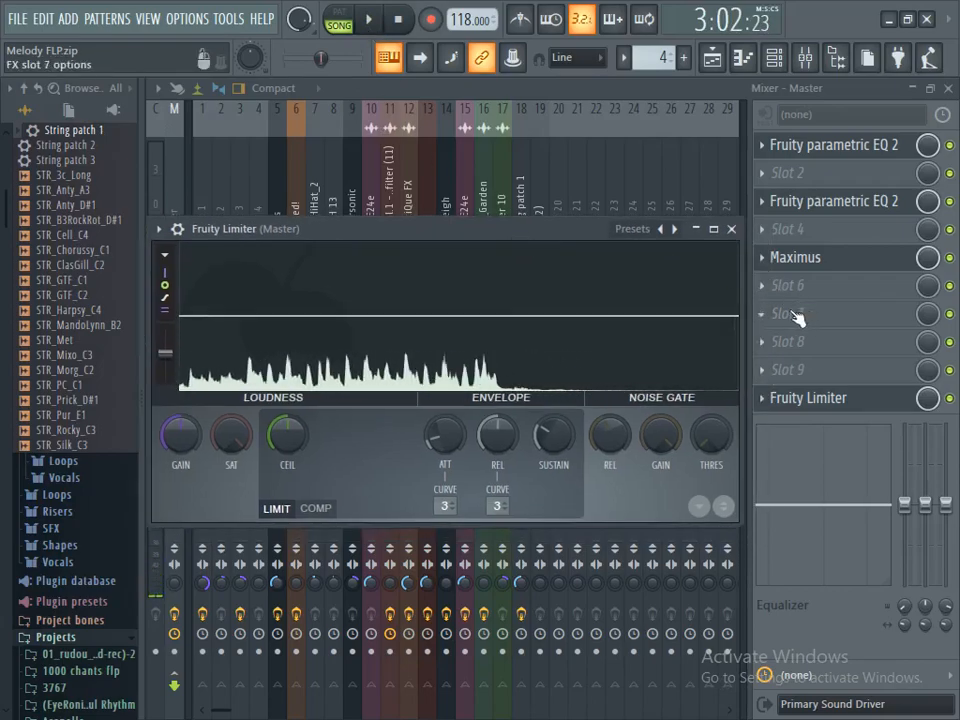
Step: Insert a second Fruity Limiter in slot 7 of the Master track and audition the song through it
{"action": "left_click", "coordinate": [795, 317]}
{"action": "mouse_move", "coordinate": [784, 304]}
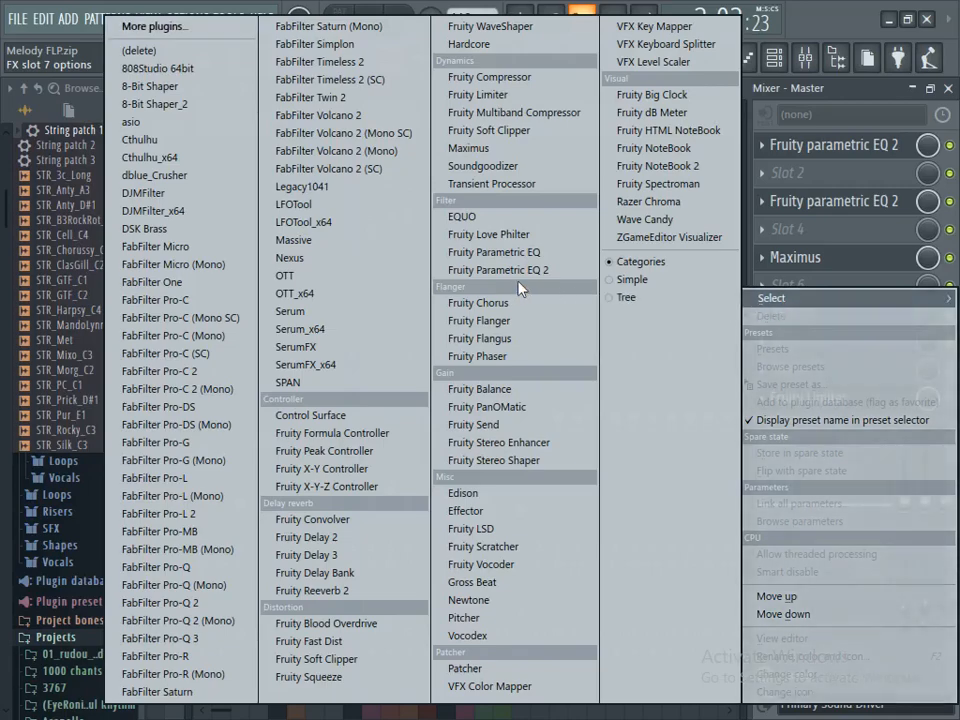
{"action": "left_click", "coordinate": [483, 96]}
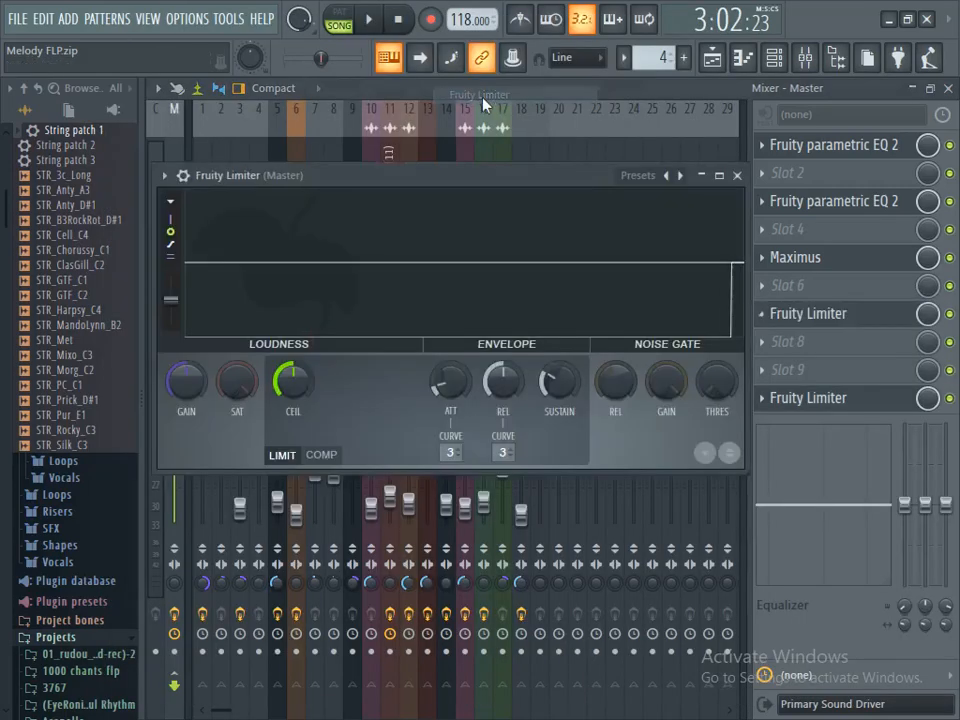
{"action": "left_click", "coordinate": [372, 28]}
{"action": "left_click", "coordinate": [374, 22]}
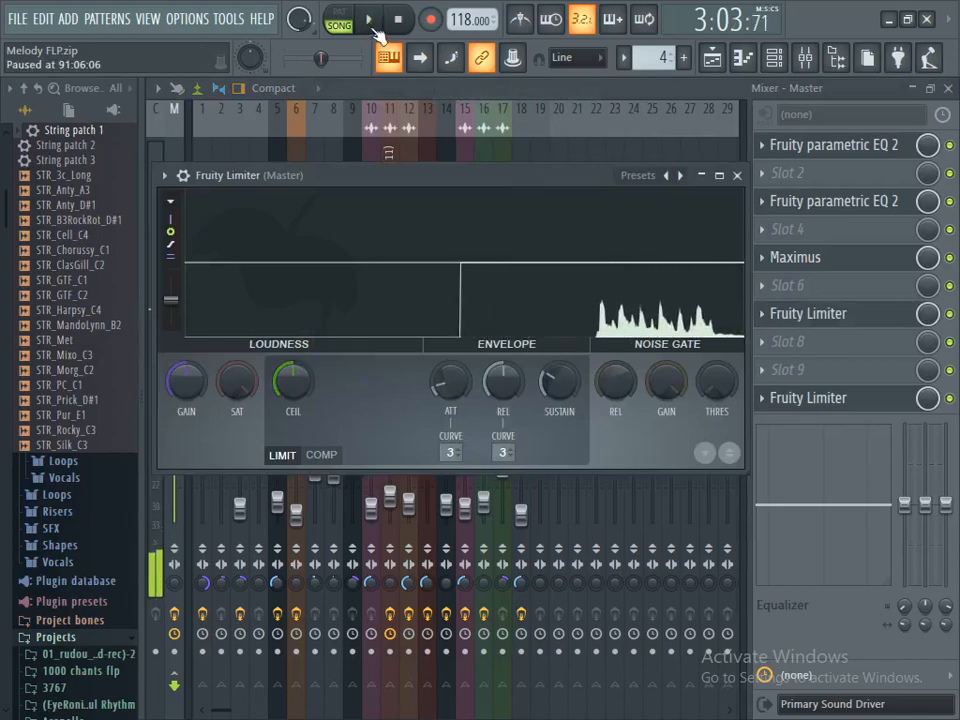
{"action": "left_click", "coordinate": [411, 228]}
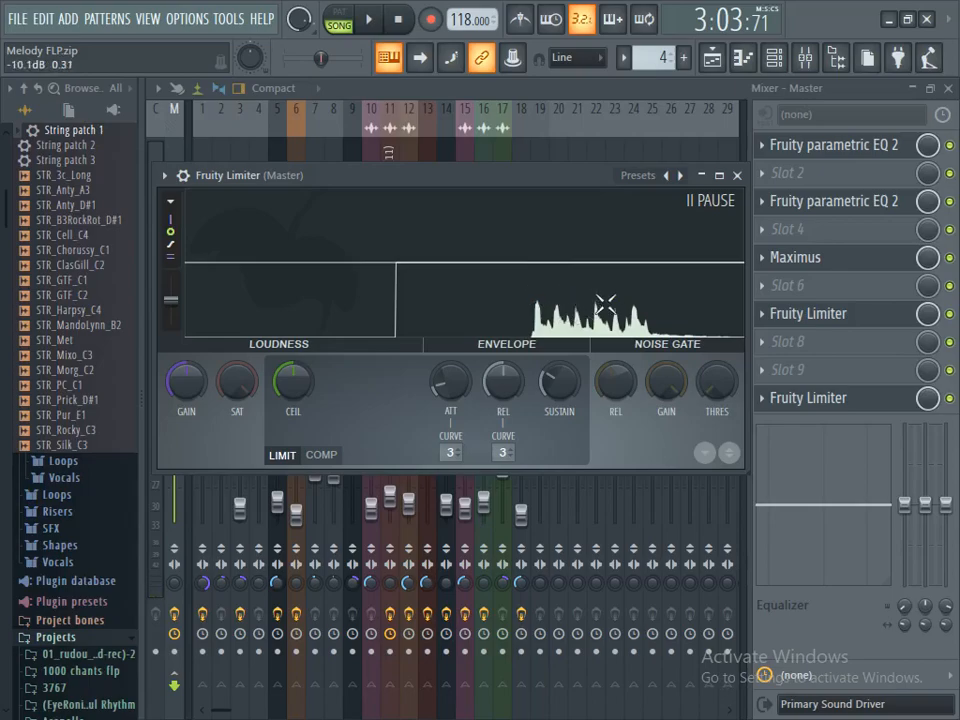
{"action": "left_click", "coordinate": [370, 20]}
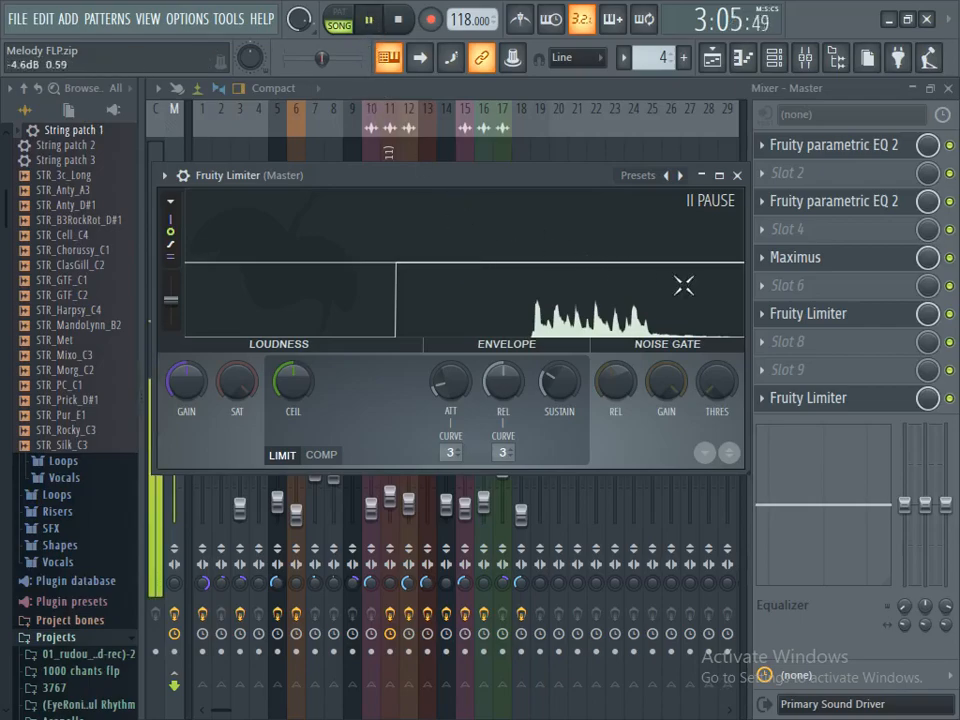
{"action": "left_click", "coordinate": [368, 20]}
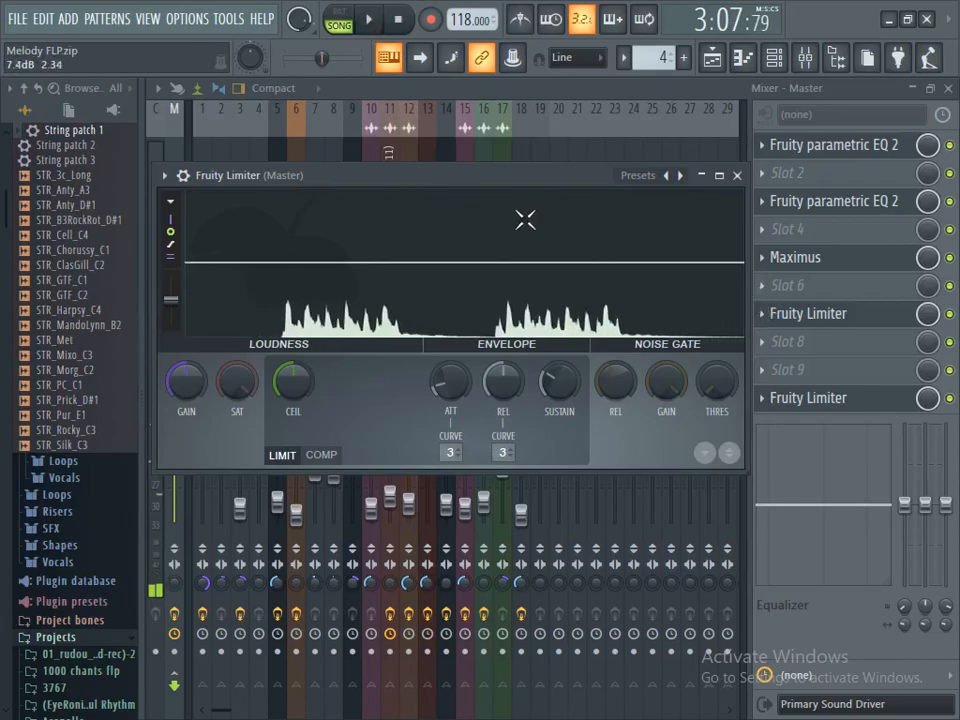
Step: Switch the slot 7 Fruity Limiter to compressor mode and audition short passages while watching its level display
{"action": "left_click", "coordinate": [800, 313]}
{"action": "left_click", "coordinate": [840, 316]}
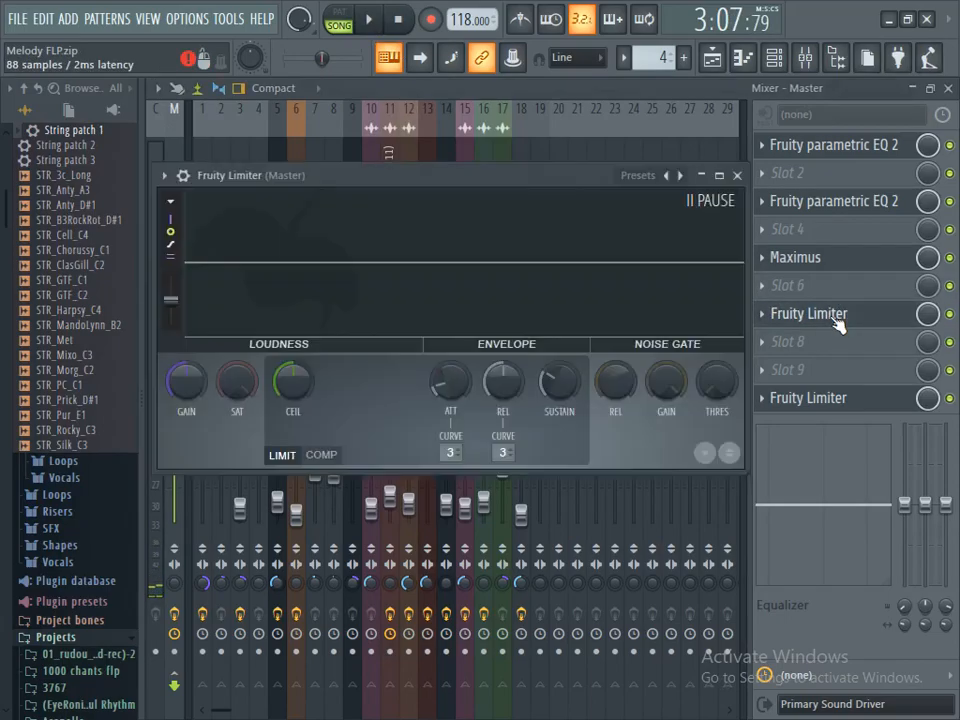
{"action": "left_click", "coordinate": [331, 460]}
{"action": "left_click", "coordinate": [369, 20]}
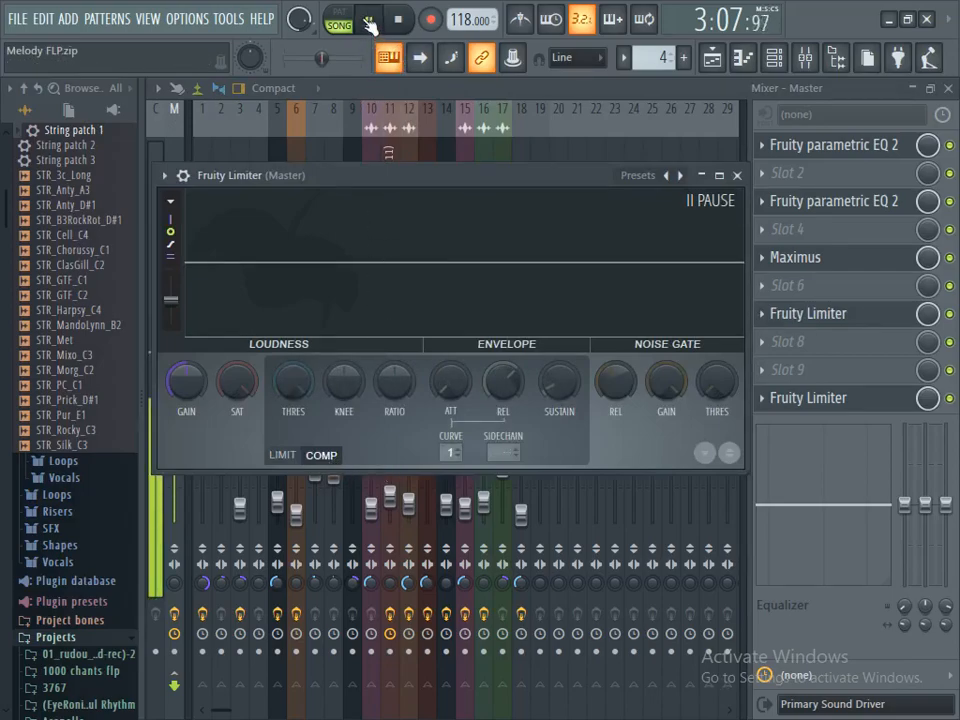
{"action": "left_click", "coordinate": [407, 218]}
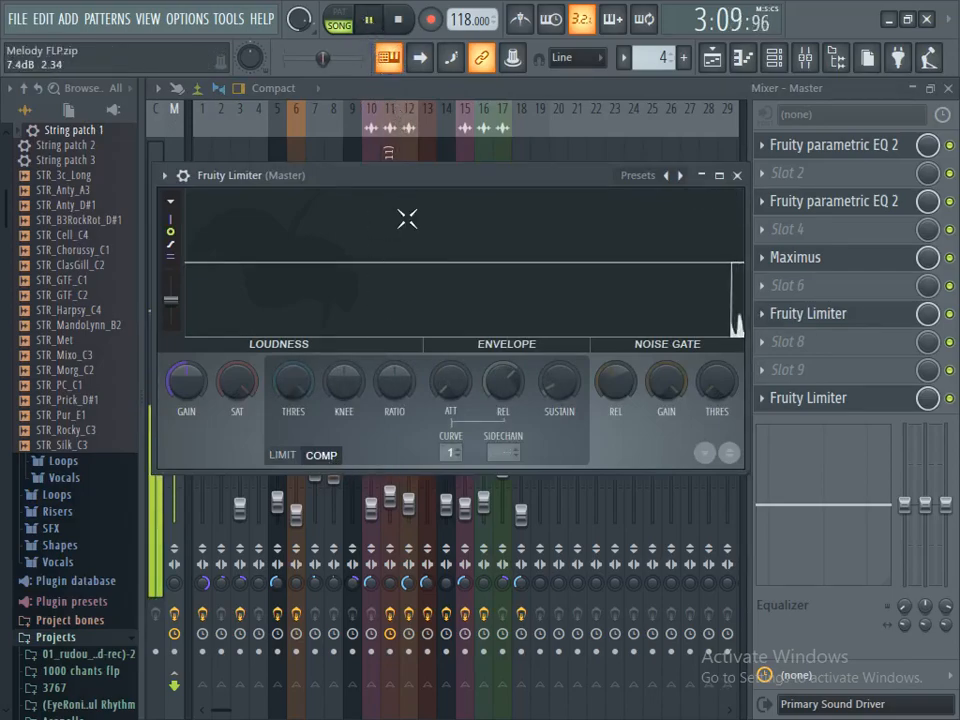
{"action": "left_click", "coordinate": [369, 21]}
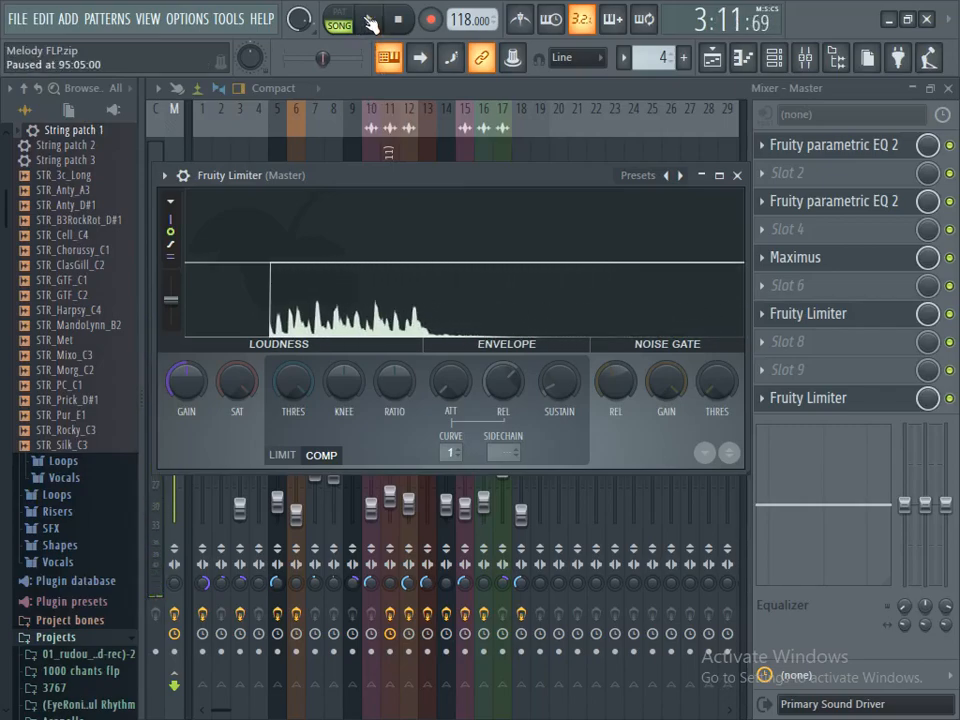
{"action": "left_click", "coordinate": [369, 21]}
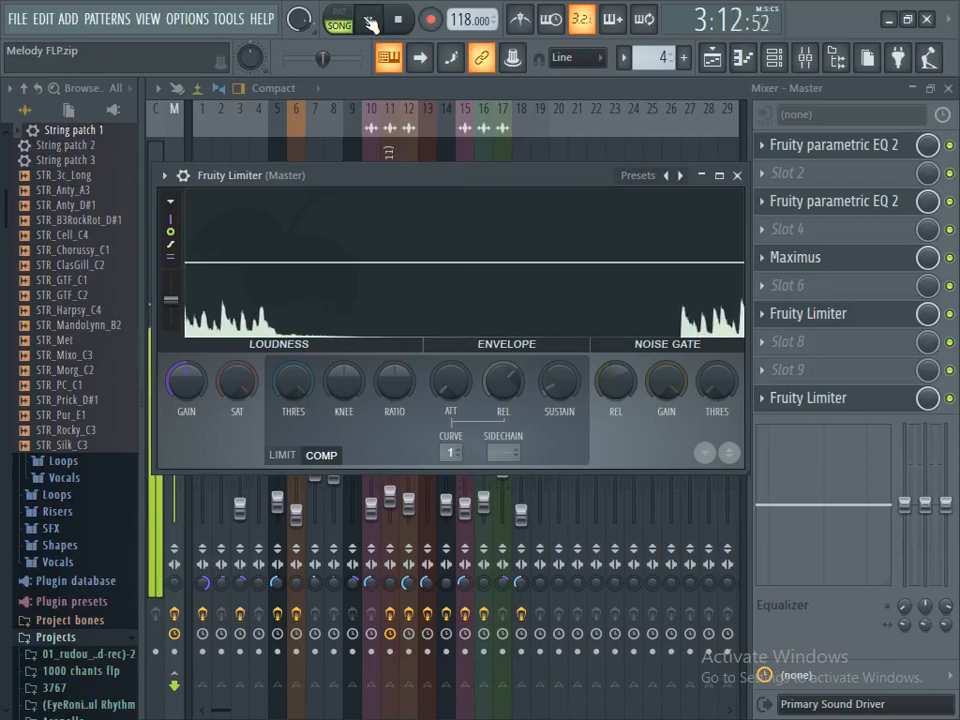
{"action": "left_click", "coordinate": [369, 21]}
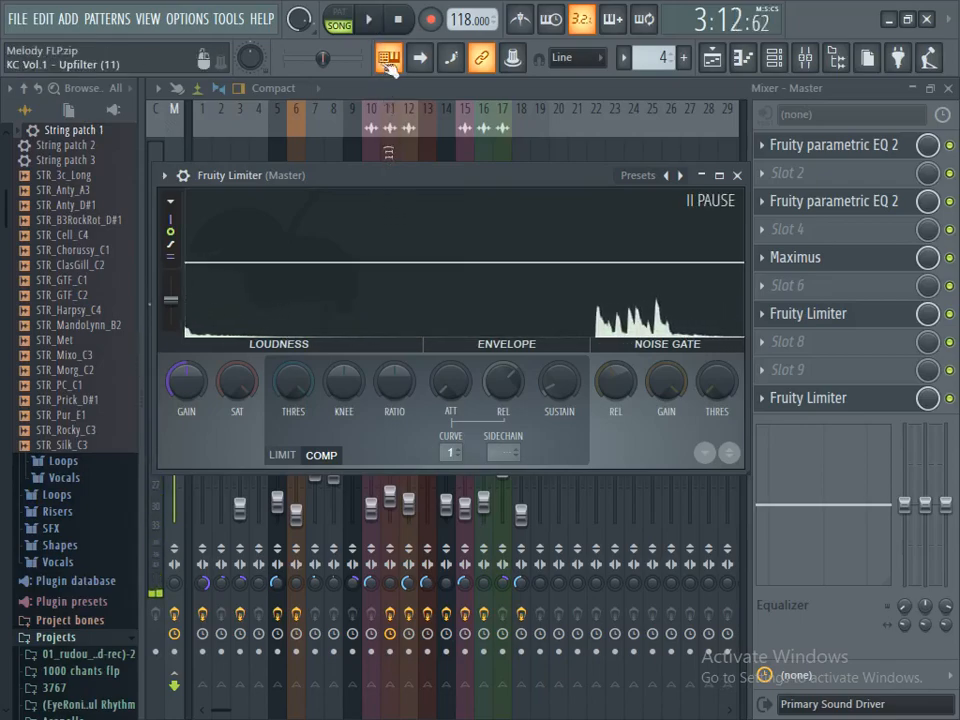
{"action": "left_click", "coordinate": [369, 21]}
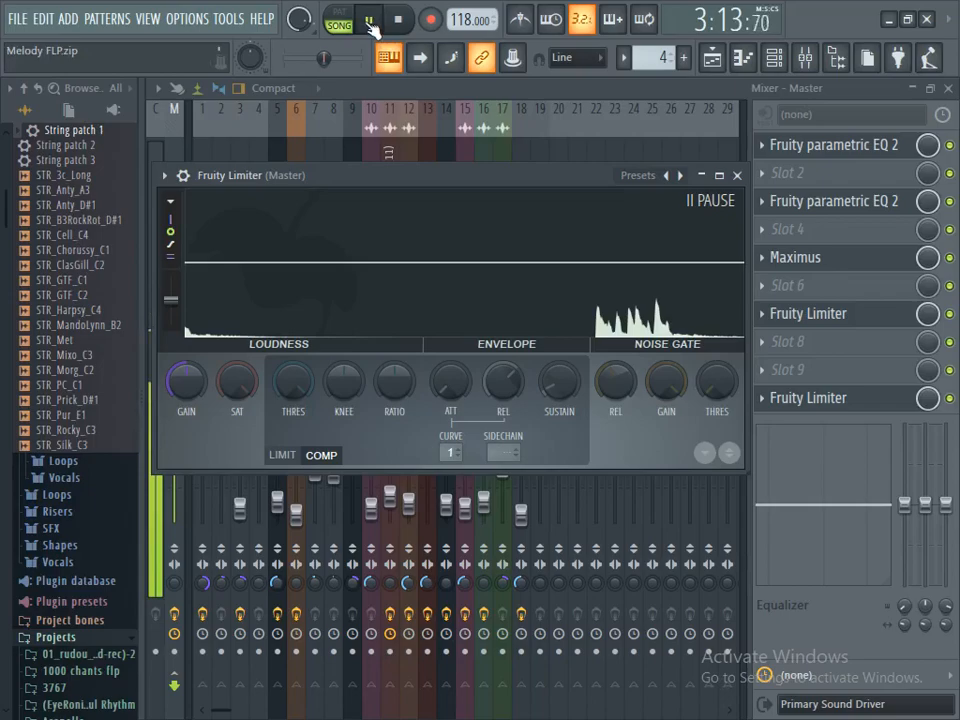
Step: Audition a short passage, lower the slot 7 compressor's threshold into the signal peaks, and leave its ratio at 1:1
{"action": "left_click", "coordinate": [370, 23]}
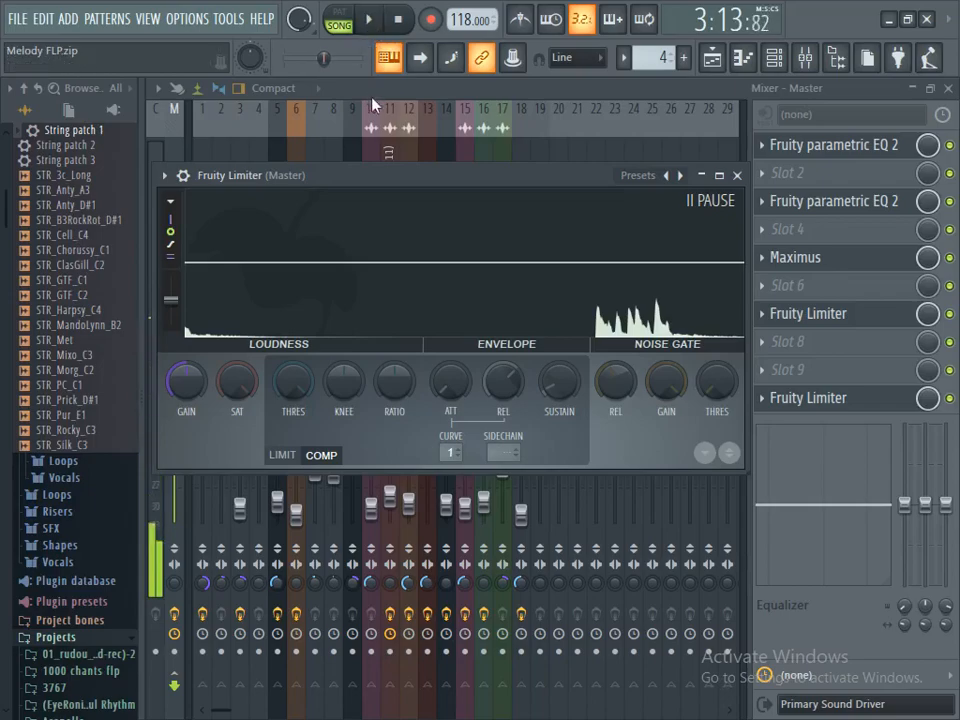
{"action": "left_click", "coordinate": [369, 21]}
{"action": "left_click", "coordinate": [369, 21]}
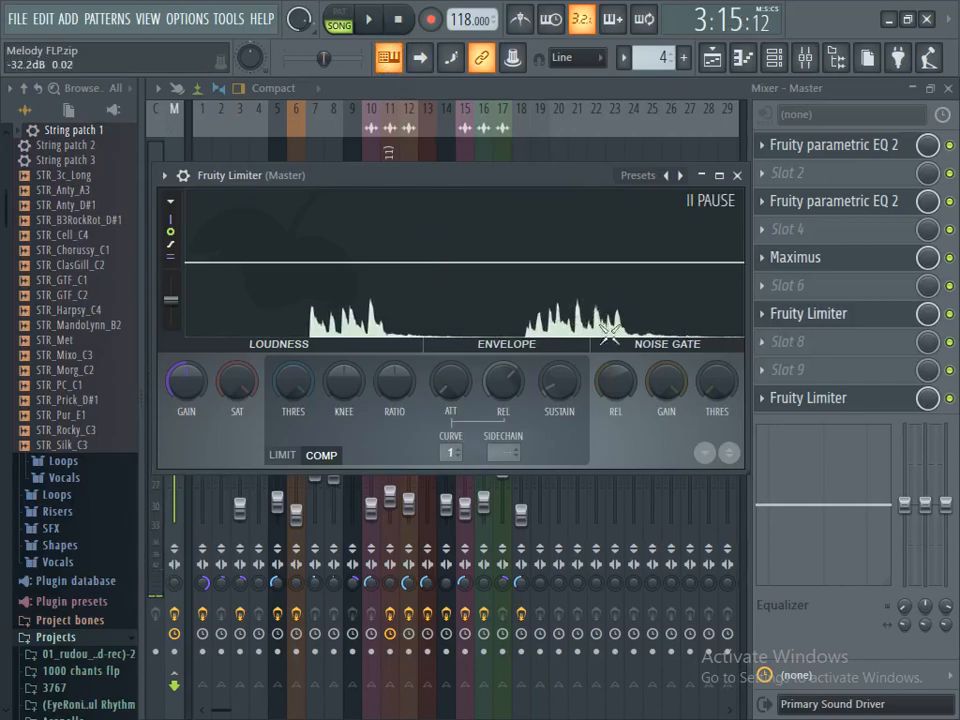
{"action": "left_click_drag", "start_coordinate": [293, 381], "coordinate": [293, 442]}
{"action": "left_click_drag", "start_coordinate": [383, 396], "coordinate": [383, 388]}
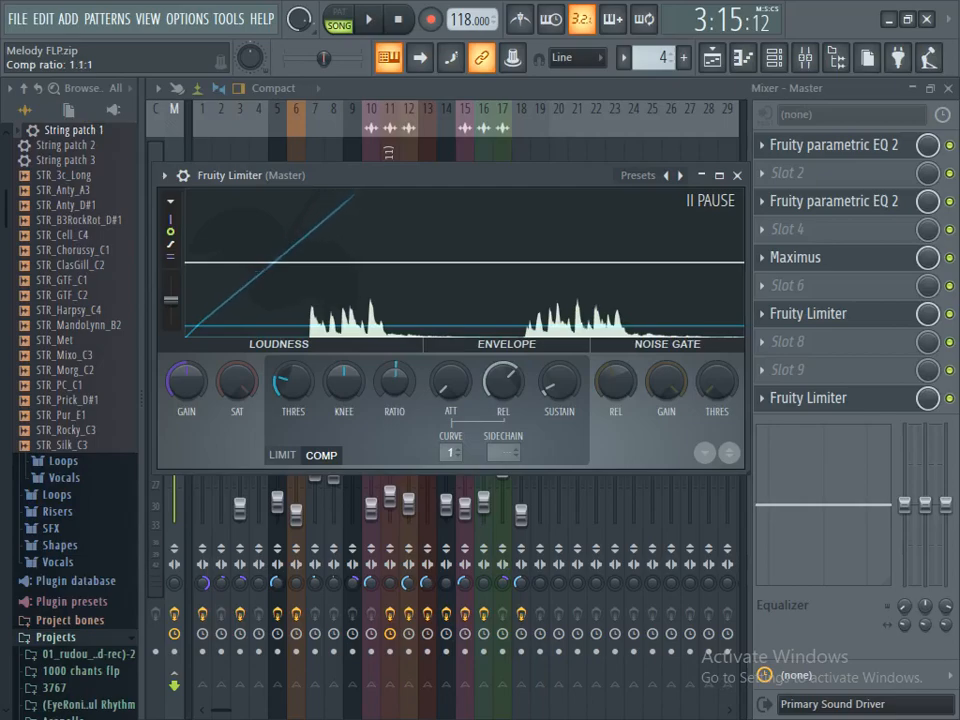
{"action": "left_click_drag", "start_coordinate": [396, 383], "coordinate": [396, 410]}
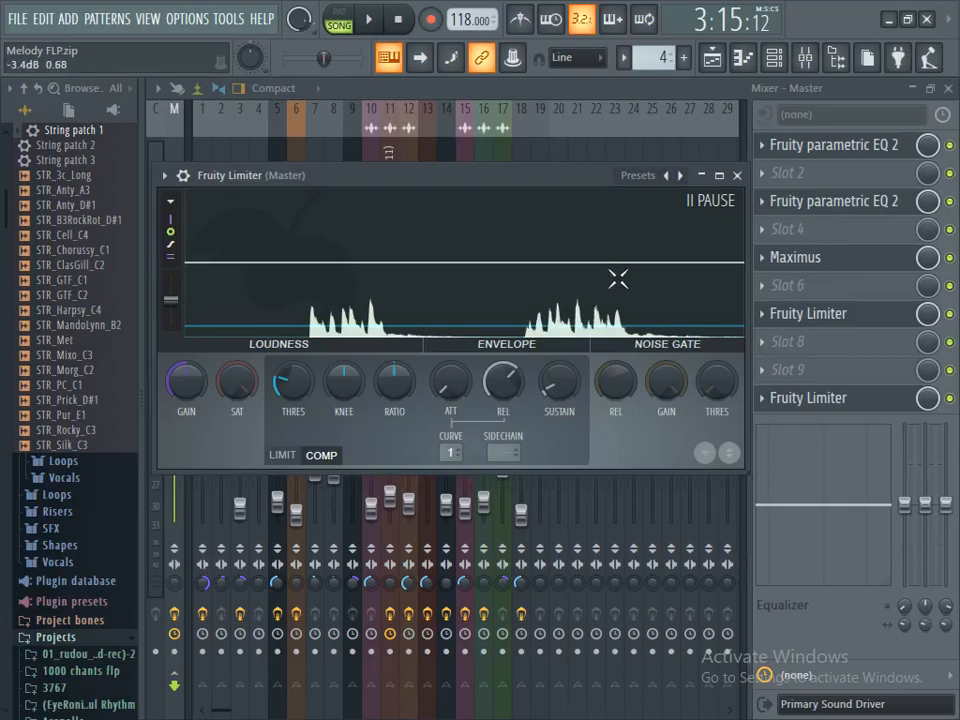
Step: Raise the slot 7 compressor's ratio to about 1.2:1 during playback and audition its gain reduction
{"action": "left_click", "coordinate": [366, 20]}
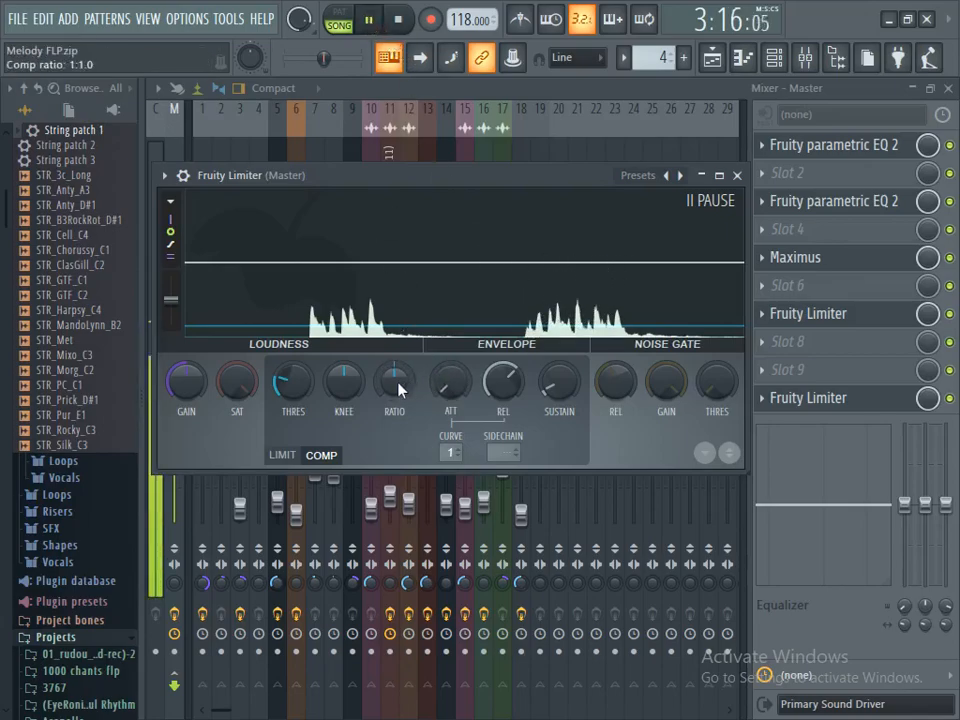
{"action": "left_click_drag", "start_coordinate": [400, 388], "coordinate": [400, 378]}
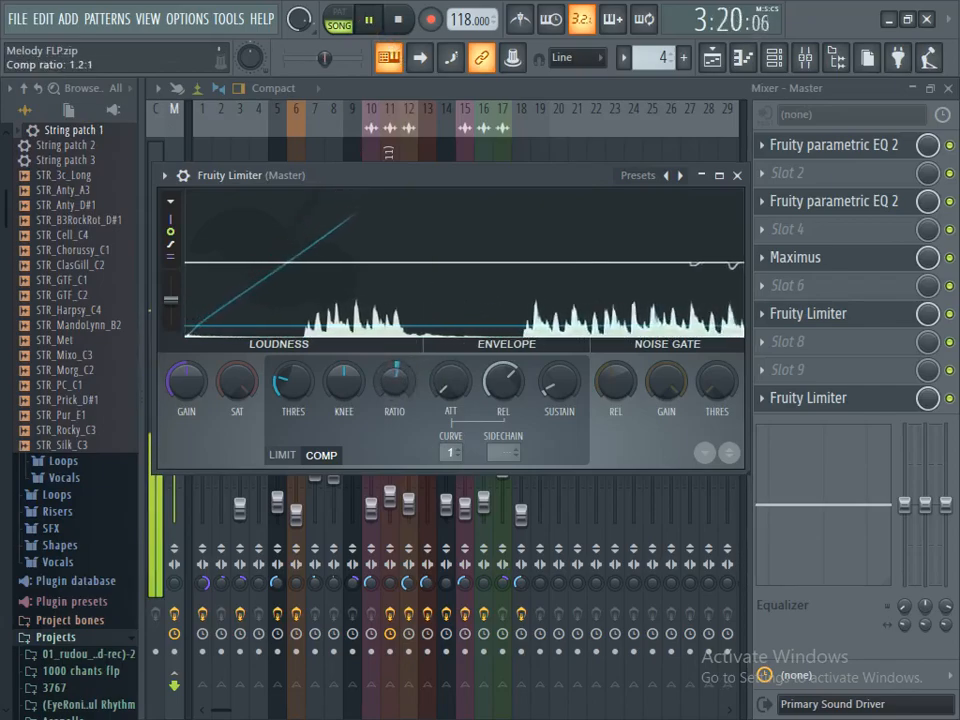
{"action": "left_click", "coordinate": [370, 21]}
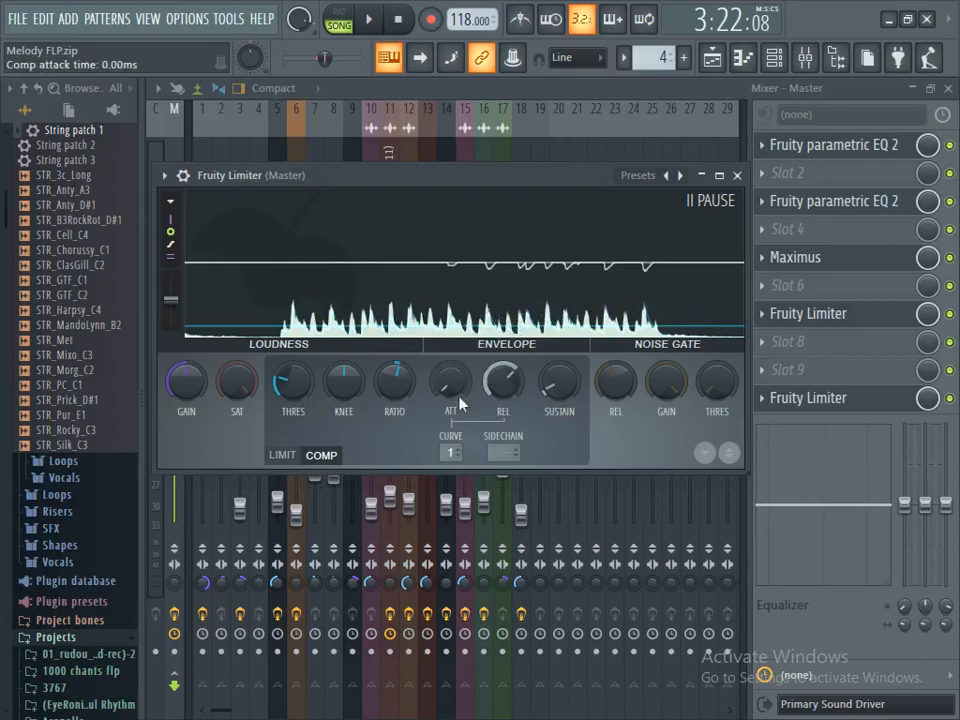
{"action": "left_click", "coordinate": [368, 20]}
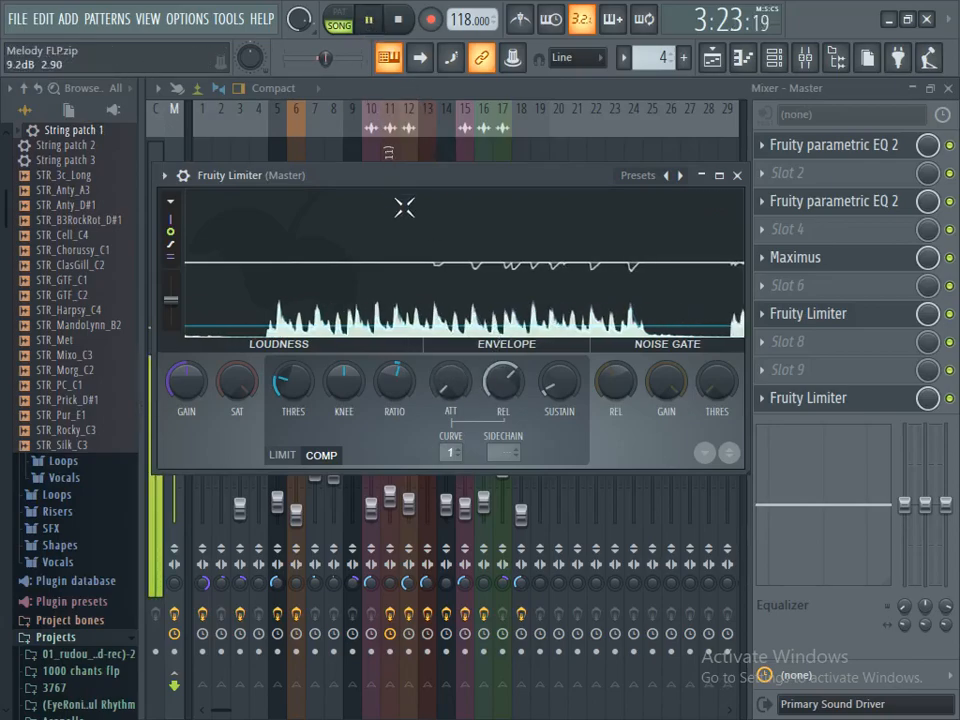
{"action": "left_click", "coordinate": [370, 22]}
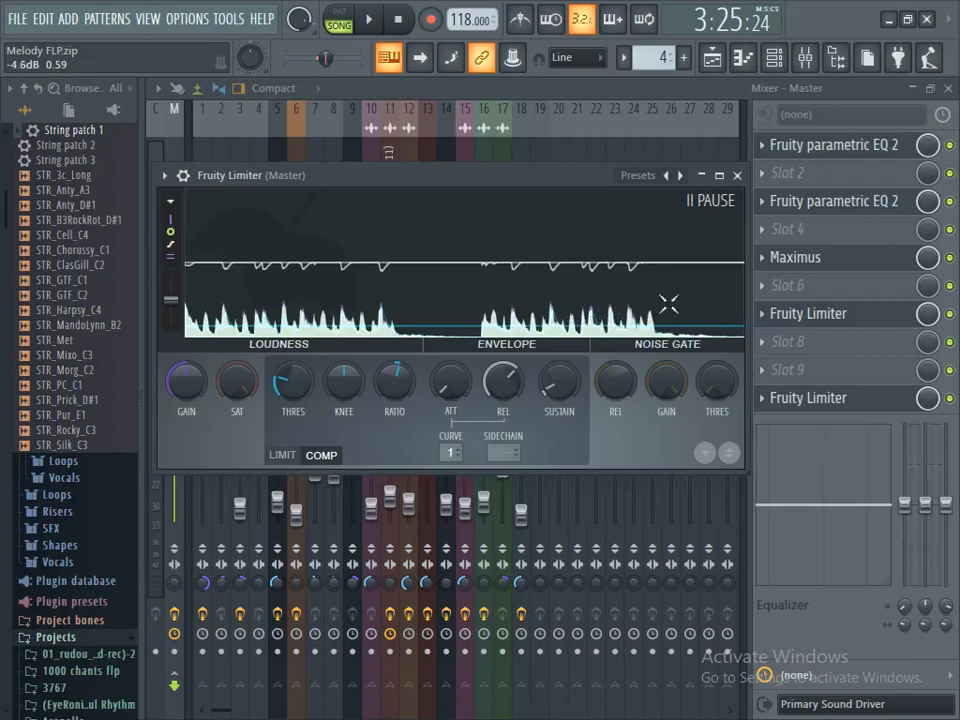
Step: Open the last slot's Fruity Limiter and examine the compressed signal's level while the song plays
{"action": "left_click", "coordinate": [836, 400]}
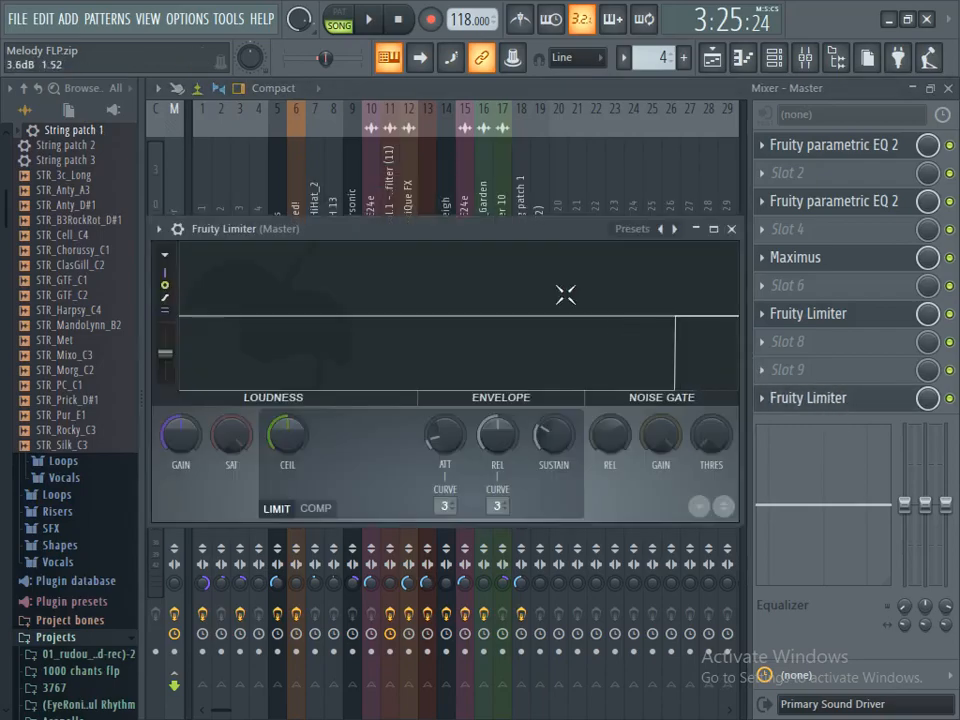
{"action": "left_click", "coordinate": [369, 19]}
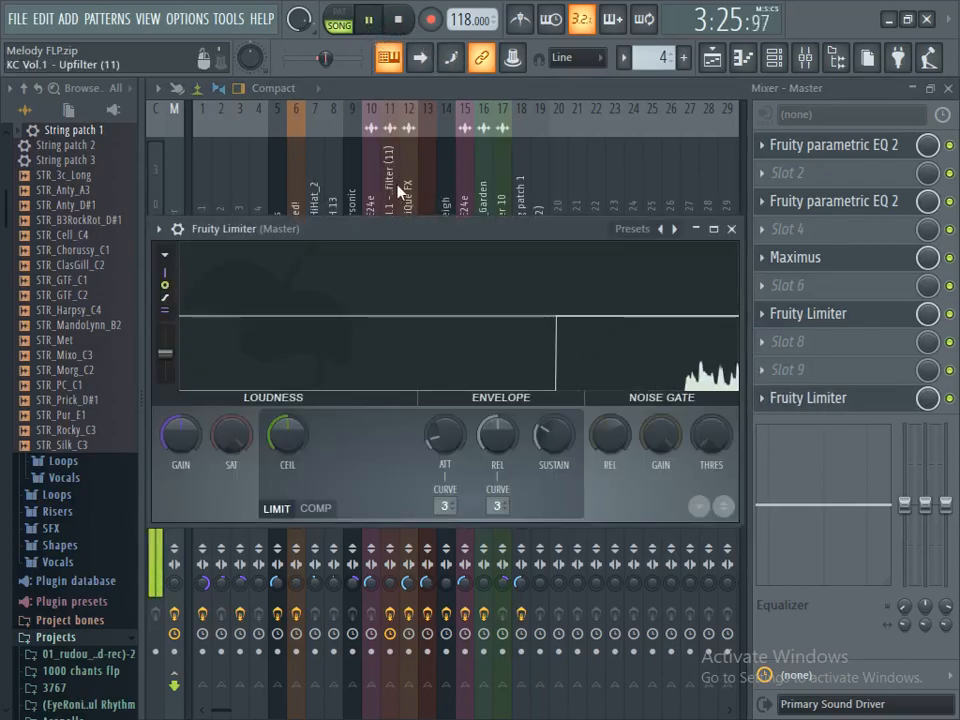
{"action": "left_click", "coordinate": [369, 20]}
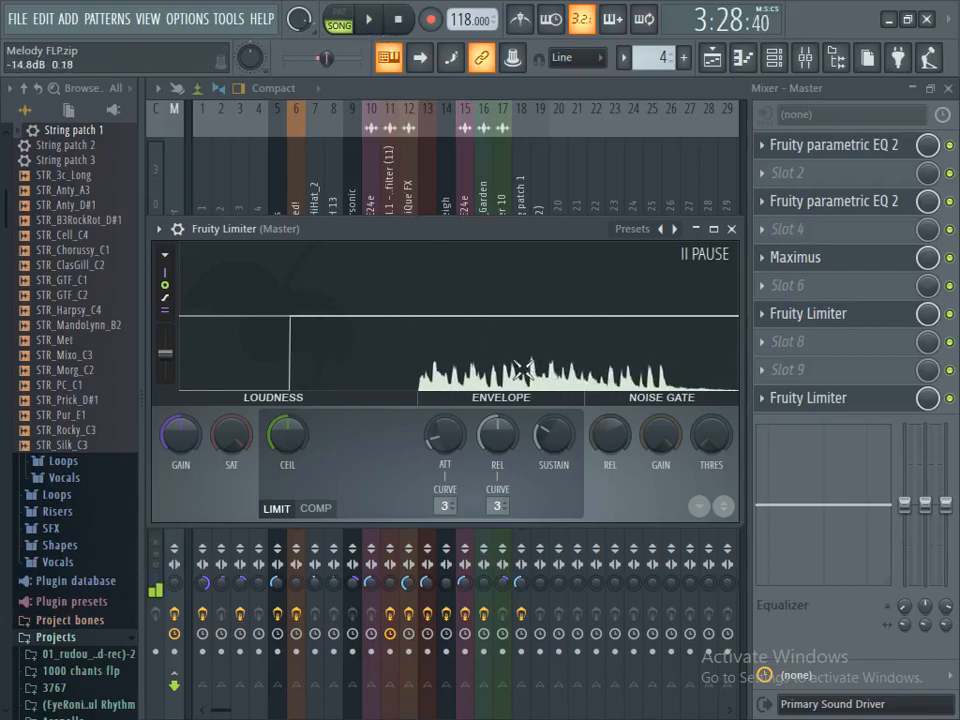
Step: Reopen the slot 7 compressor, raise its ratio well above 1.2:1, and audition the stronger gain reduction
{"action": "left_click", "coordinate": [832, 313]}
{"action": "left_click", "coordinate": [832, 313]}
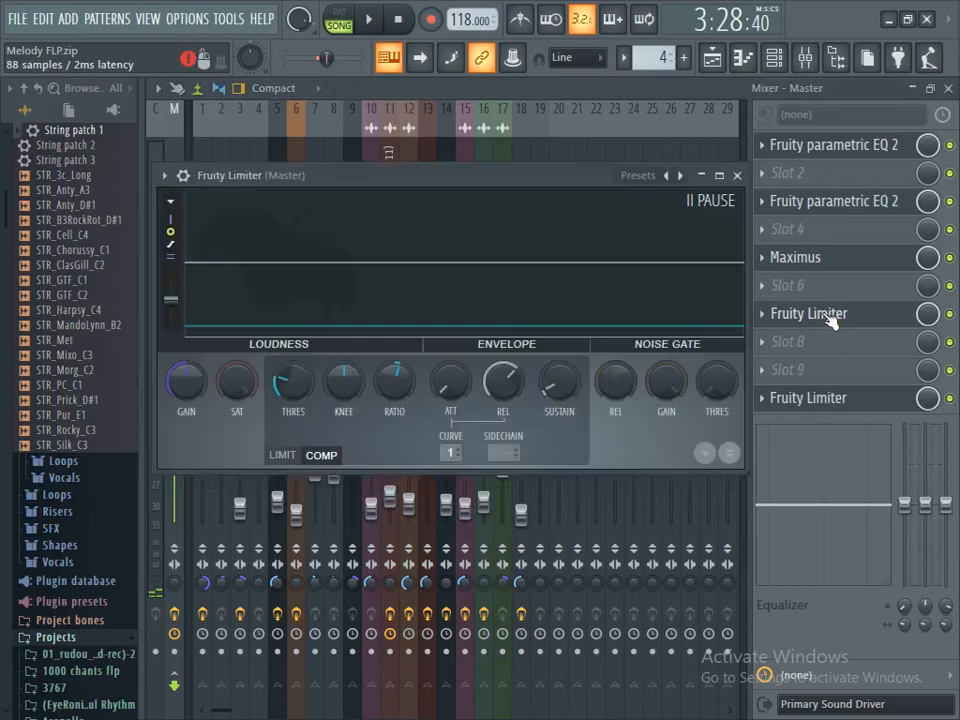
{"action": "left_click", "coordinate": [383, 34]}
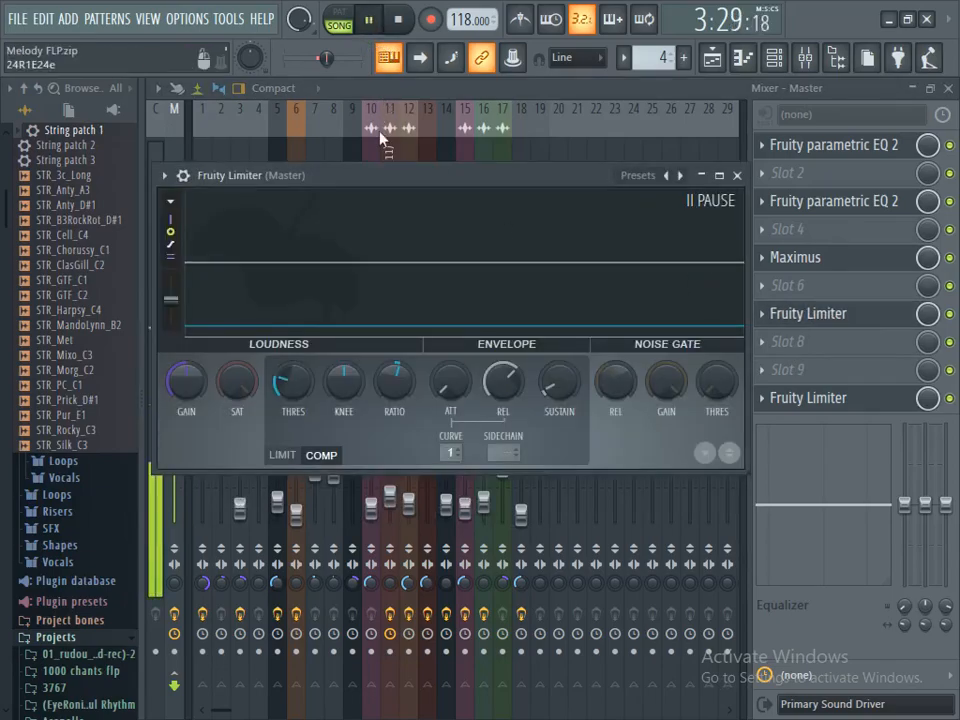
{"action": "left_click", "coordinate": [369, 21]}
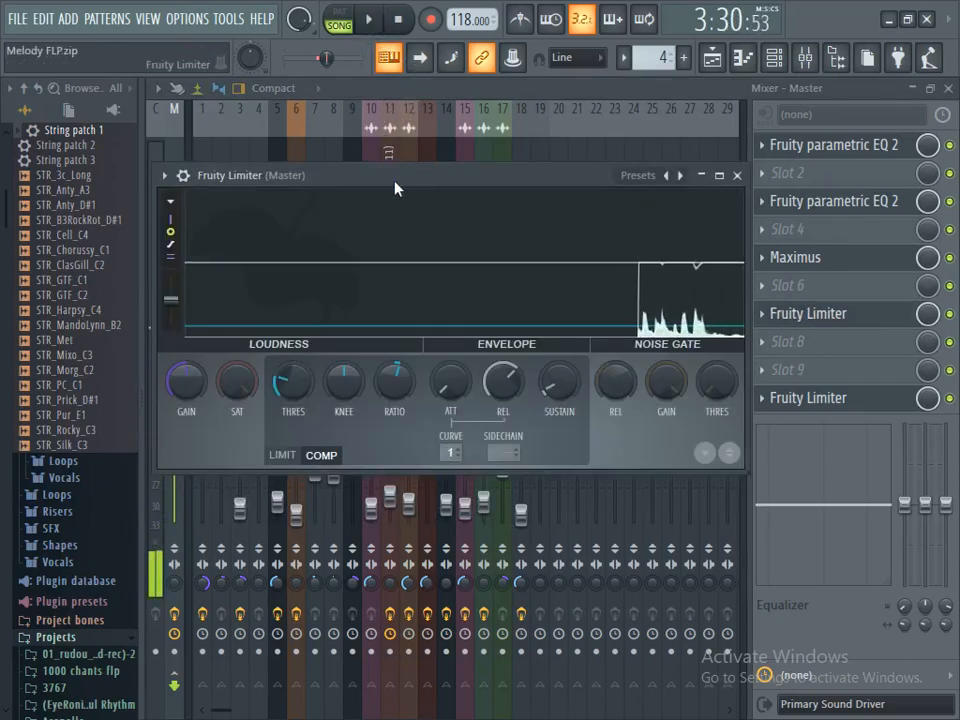
{"action": "left_click_drag", "start_coordinate": [397, 378], "coordinate": [397, 348]}
{"action": "left_click", "coordinate": [369, 19]}
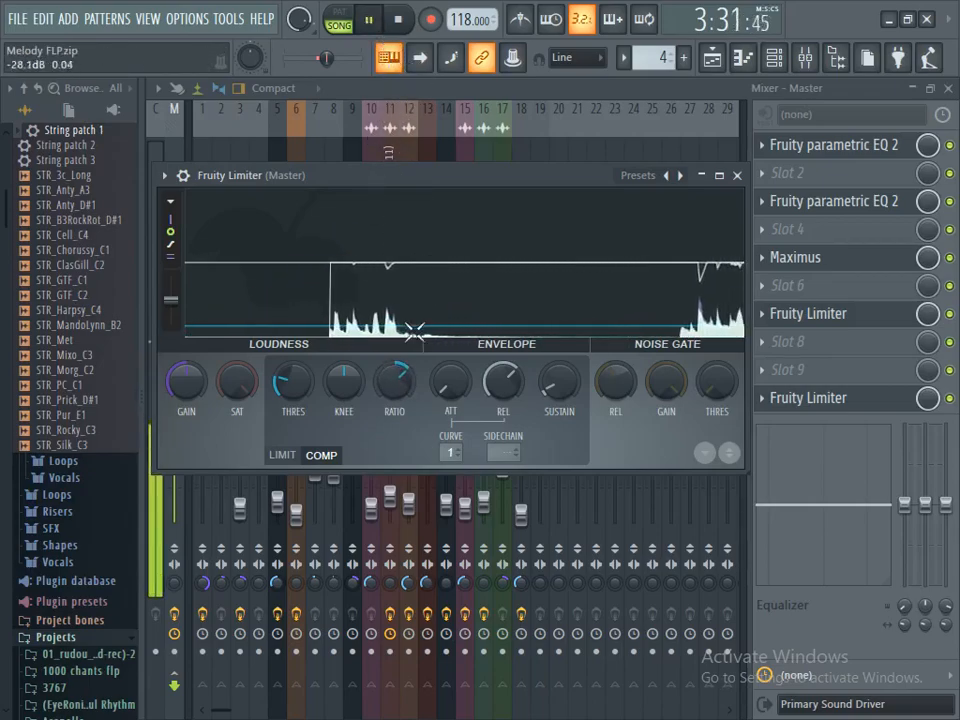
{"action": "left_click", "coordinate": [369, 19]}
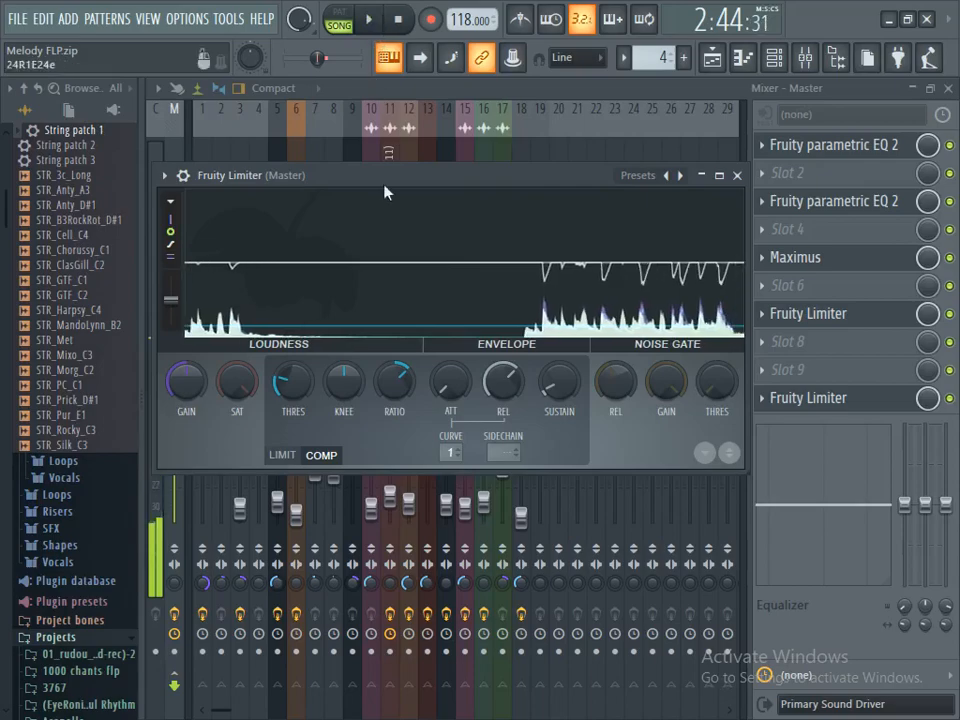
Step: Raise the slot 7 compressor's ratio to about 6.5:1 and on to its maximum while auditioning the song
{"action": "left_click_drag", "start_coordinate": [403, 391], "coordinate": [403, 351]}
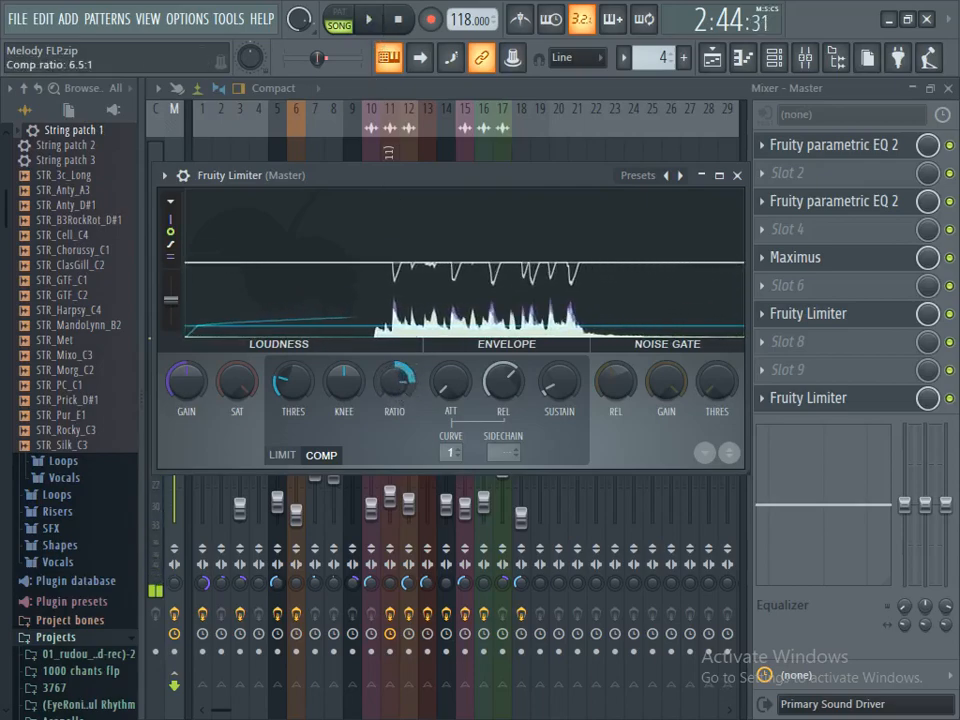
{"action": "left_click", "coordinate": [369, 19]}
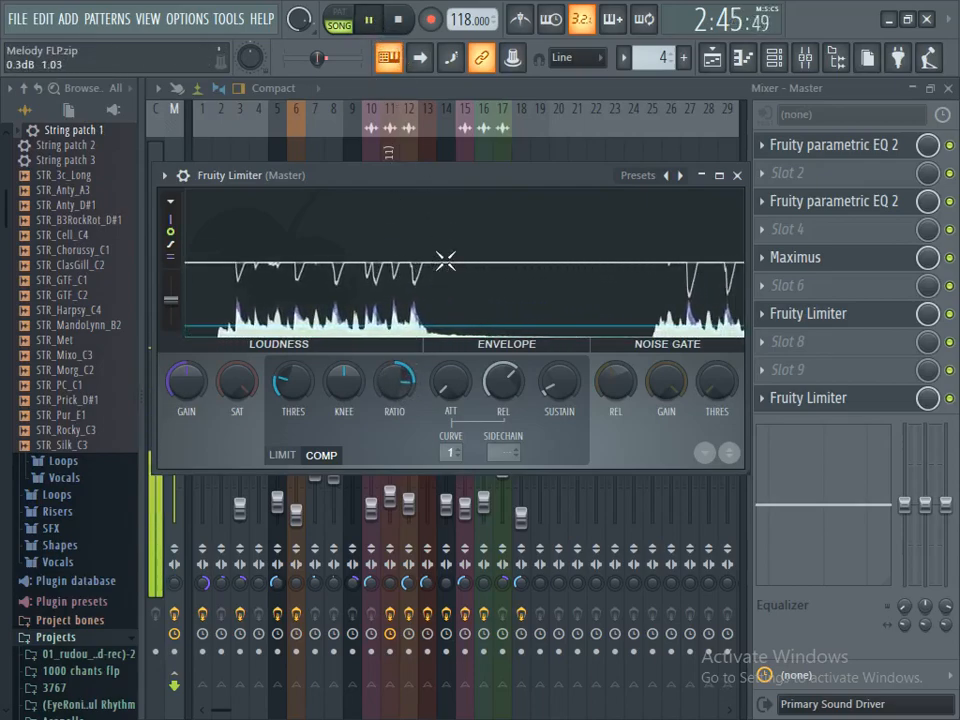
{"action": "left_click_drag", "start_coordinate": [401, 385], "coordinate": [401, 355]}
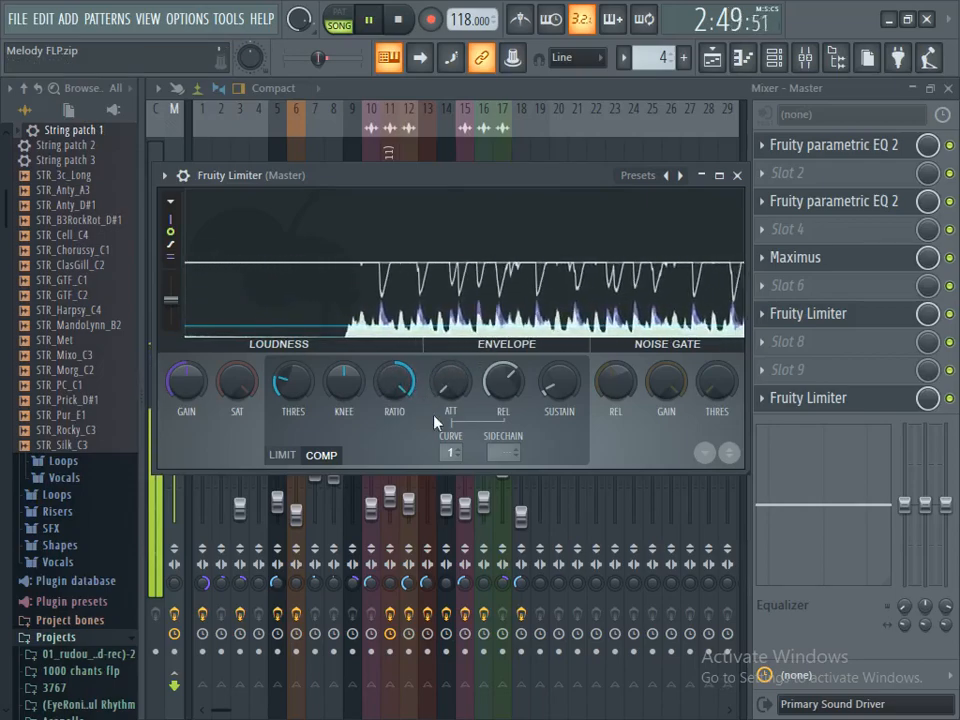
{"action": "left_click", "coordinate": [370, 19]}
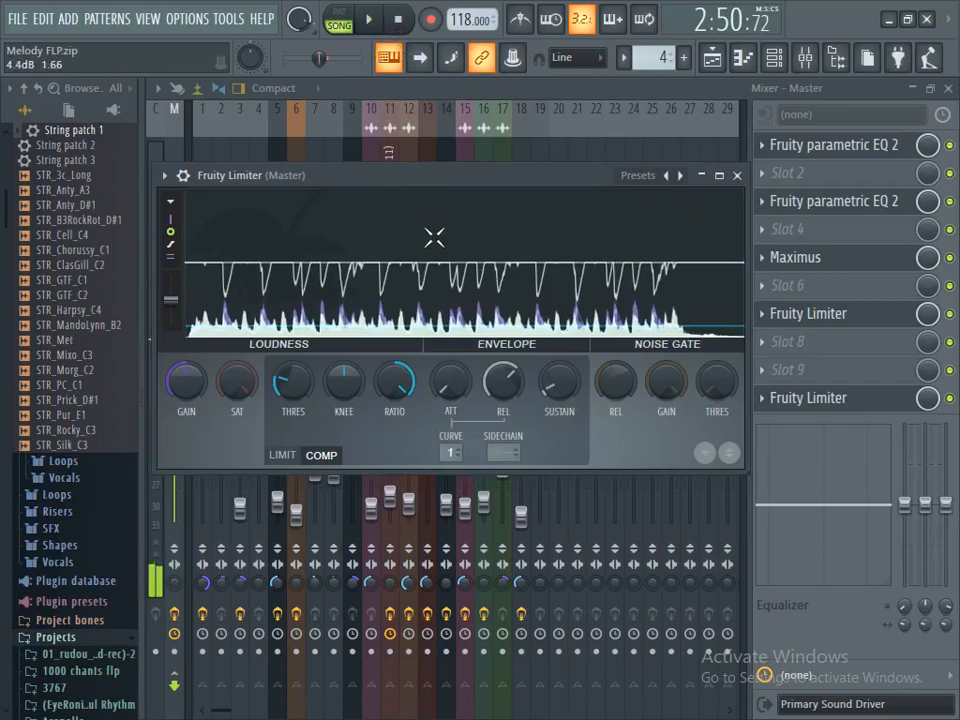
Step: Examine the last slot's Fruity Limiter display during playback with the slot 7 compressor at its maximum ratio
{"action": "left_click", "coordinate": [835, 398]}
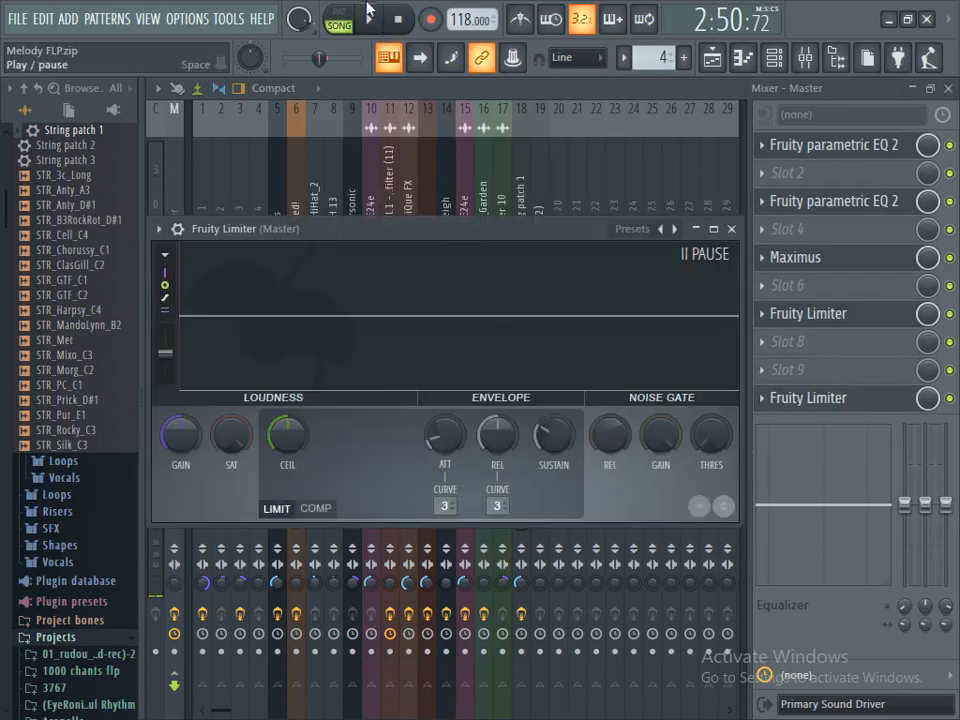
{"action": "left_click", "coordinate": [372, 19]}
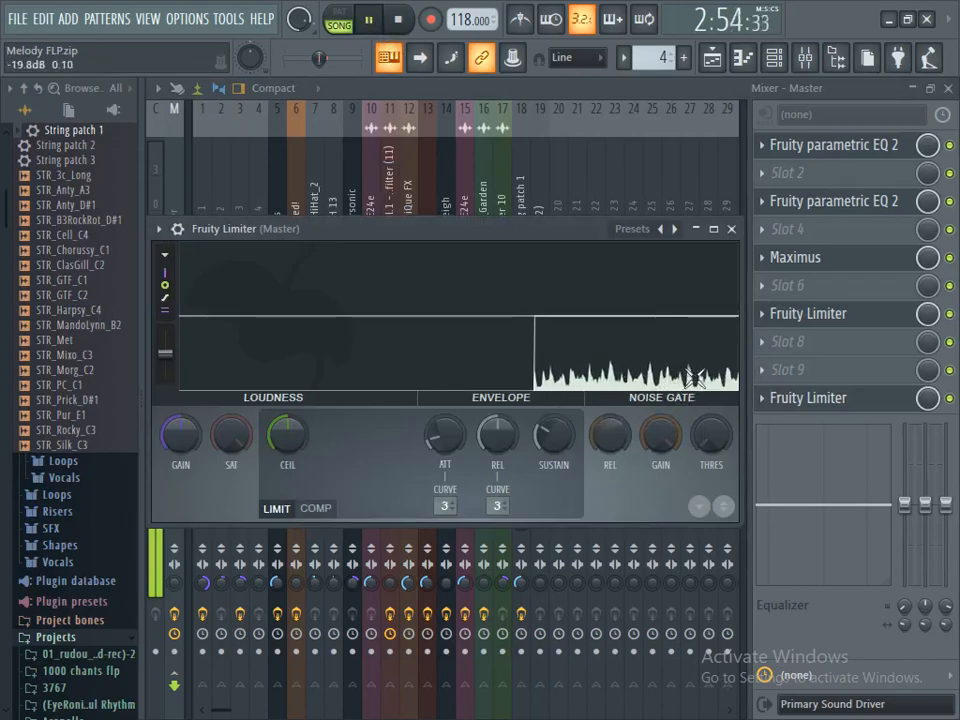
{"action": "left_click", "coordinate": [540, 344]}
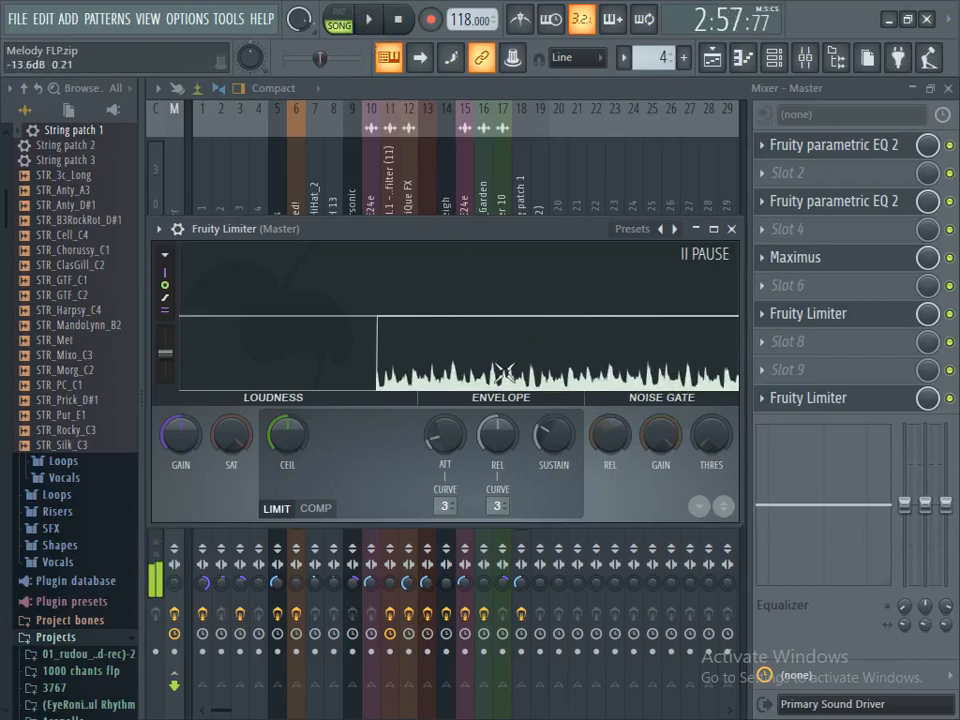
{"action": "left_click", "coordinate": [842, 317]}
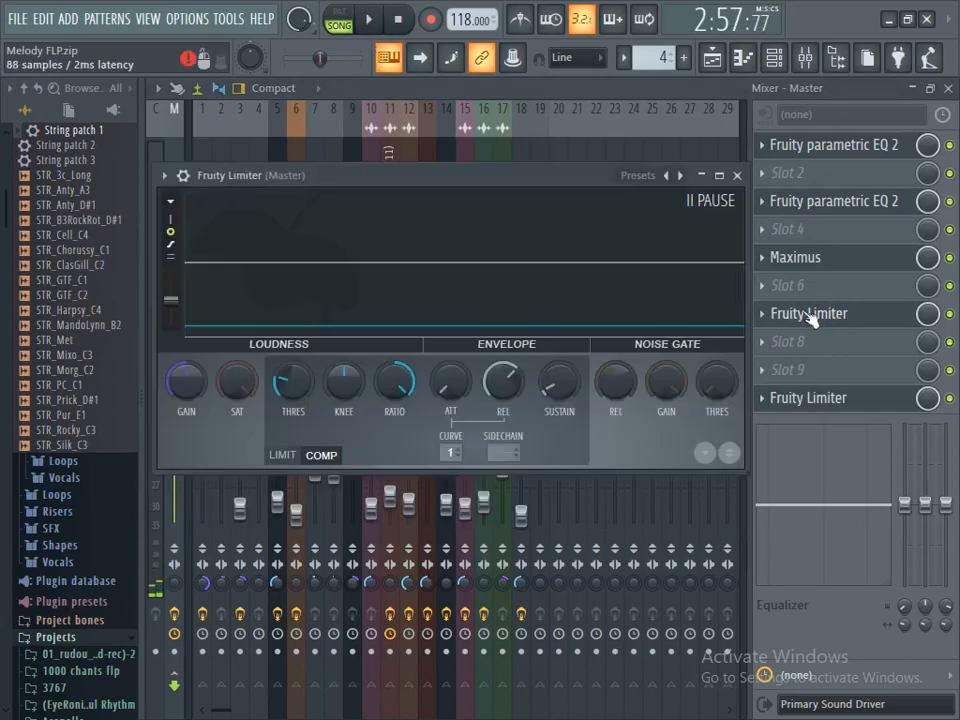
{"action": "left_click", "coordinate": [370, 19]}
{"action": "left_click", "coordinate": [849, 400]}
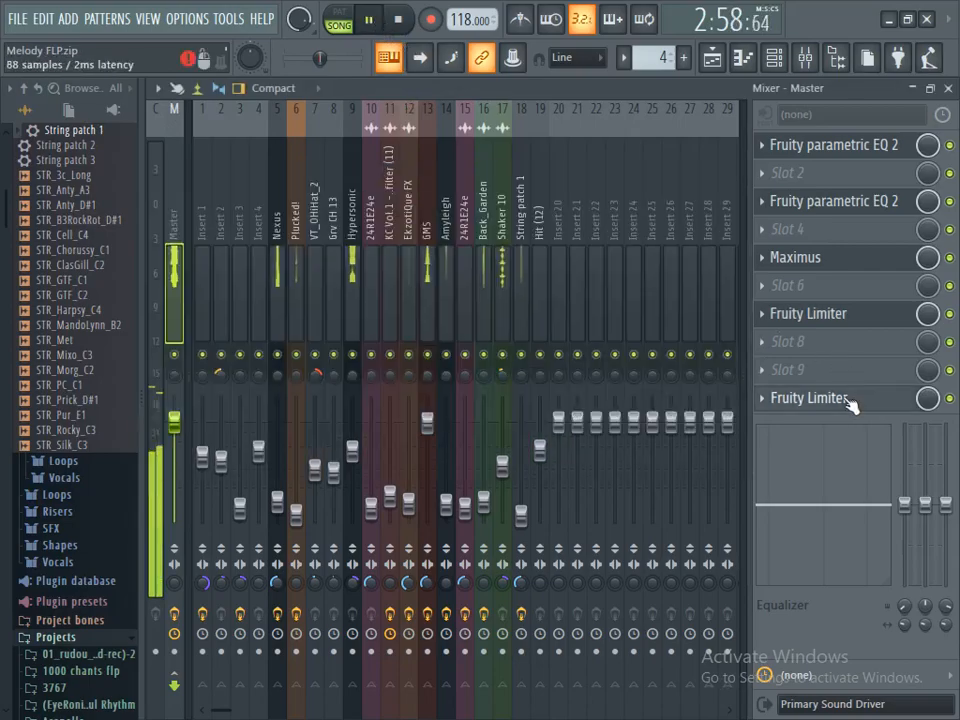
{"action": "left_click", "coordinate": [574, 296]}
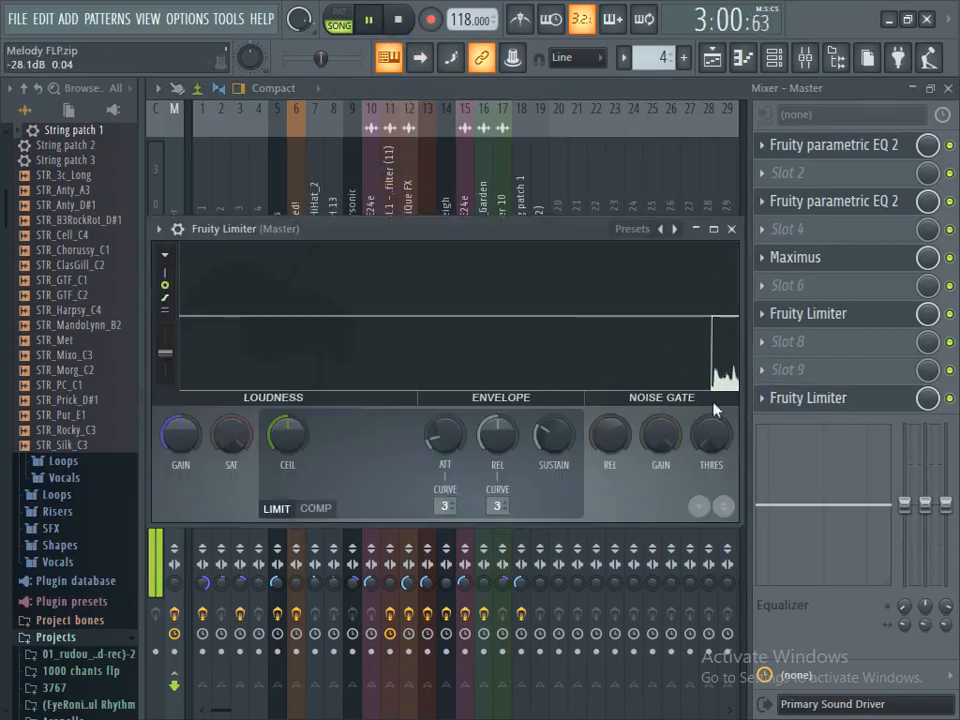
Step: Compare the levels in the last slot's limiter with the slot 7 compressor bypassed, and again with it re-enabled
{"action": "left_click", "coordinate": [951, 317]}
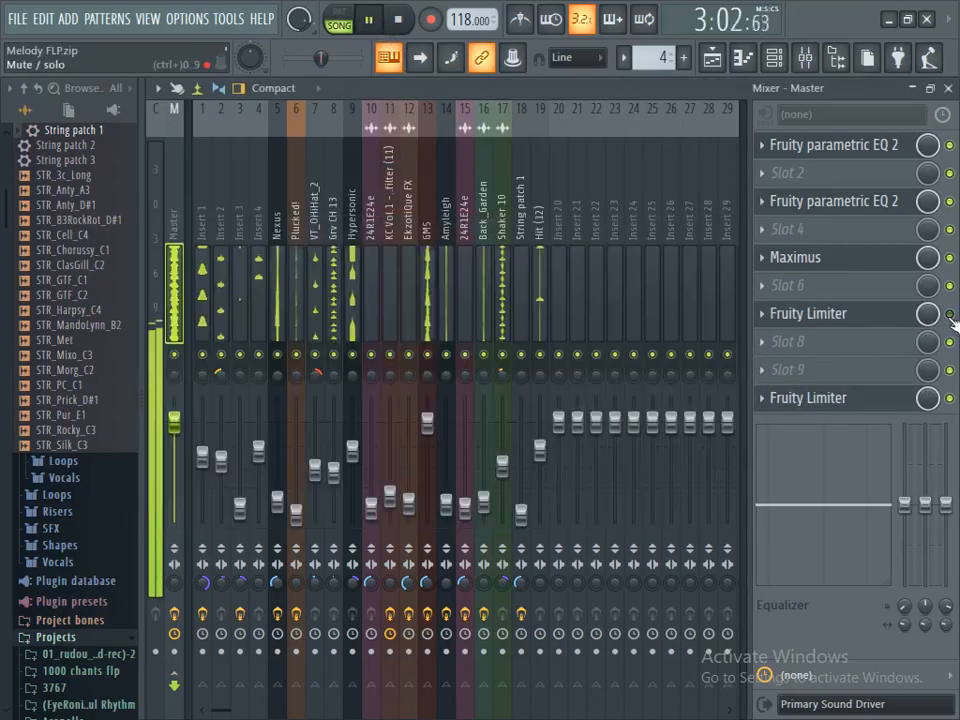
{"action": "left_click", "coordinate": [883, 401]}
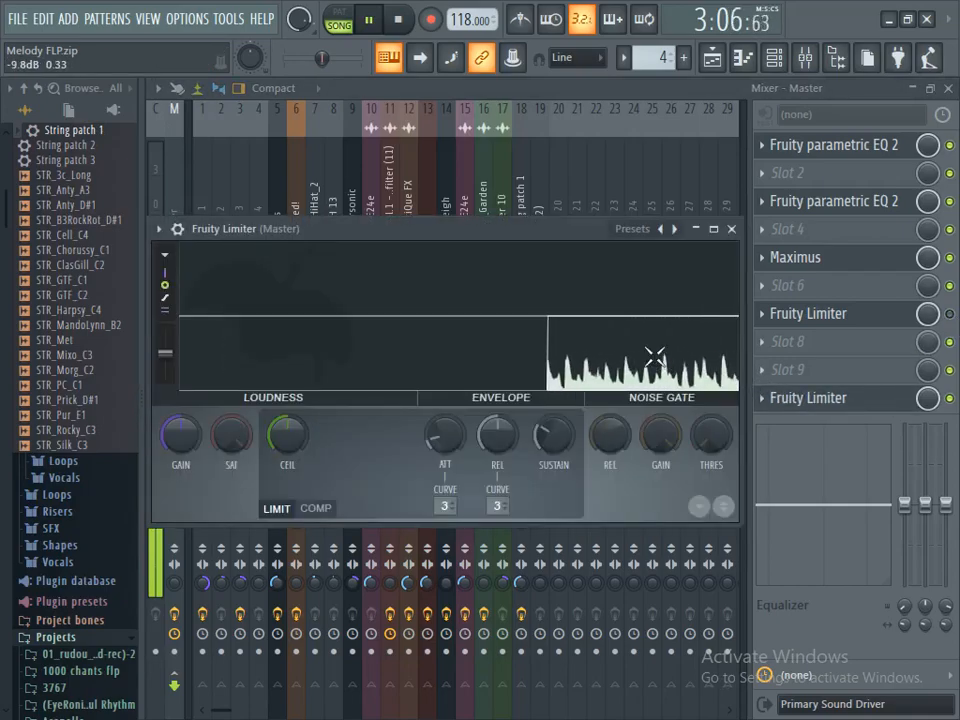
{"action": "left_click", "coordinate": [951, 316]}
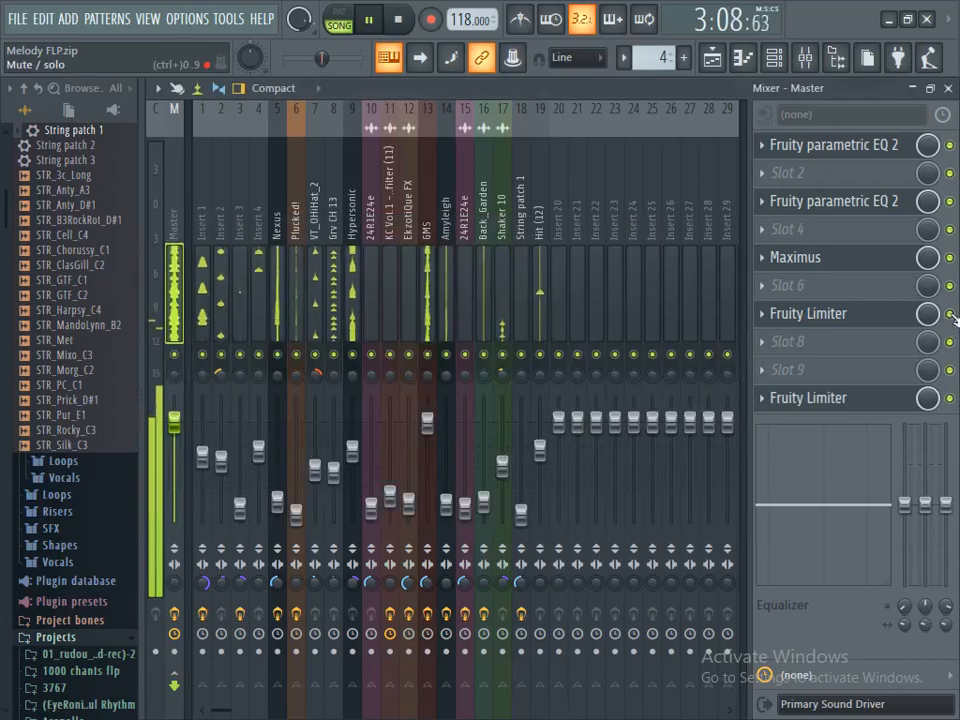
{"action": "left_click", "coordinate": [864, 401]}
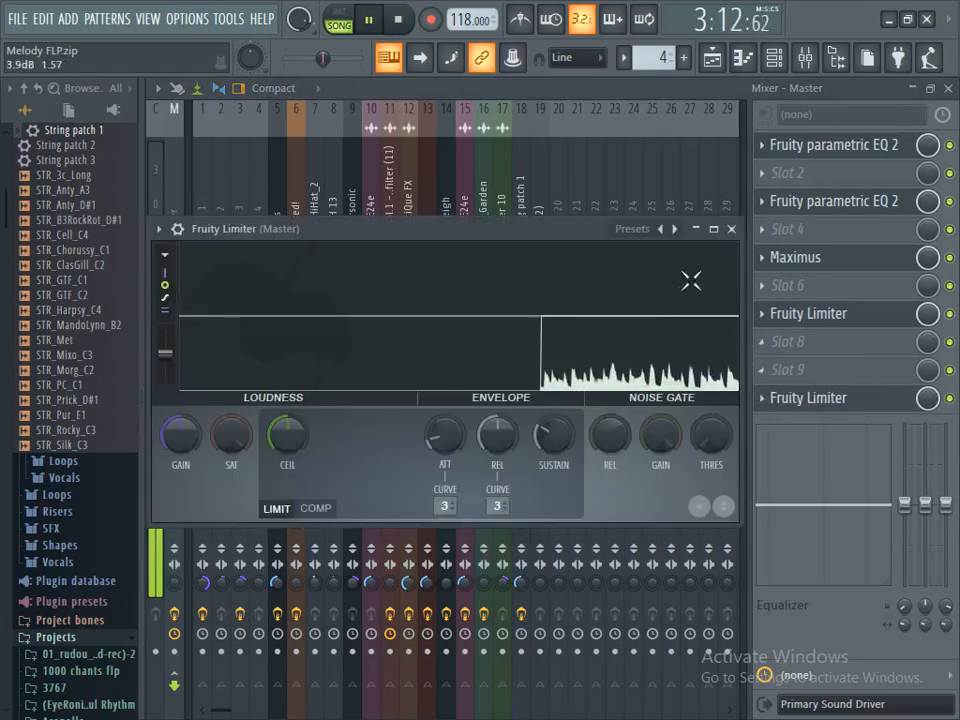
{"action": "key", "text": "space"}
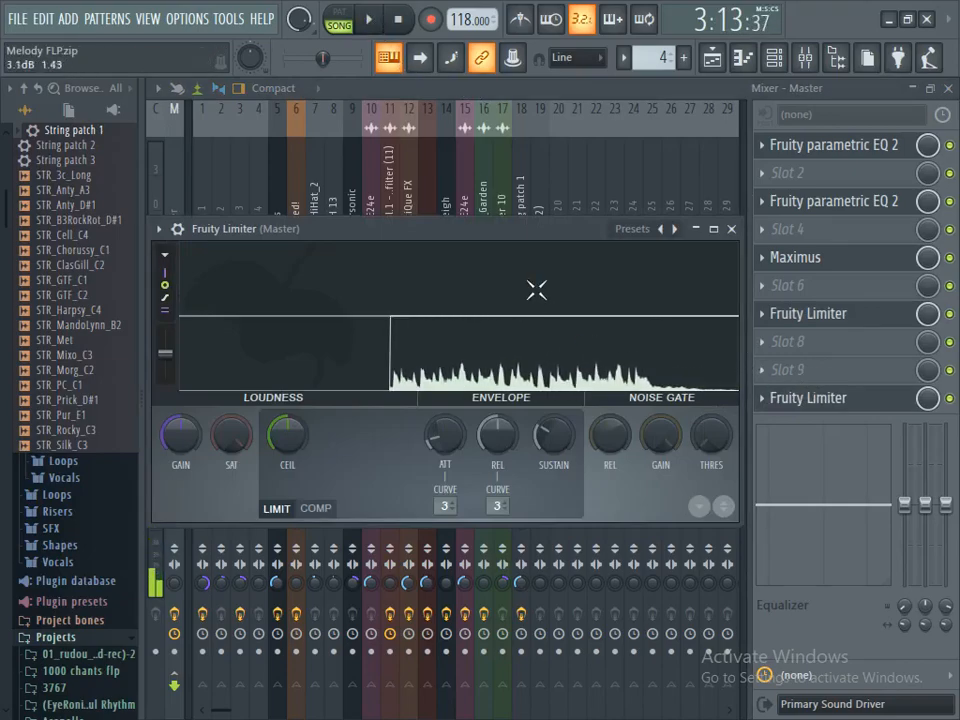
Step: Reset the slot 7 compressor's ratio to its default and audition the song with its level display open
{"action": "left_click", "coordinate": [838, 322]}
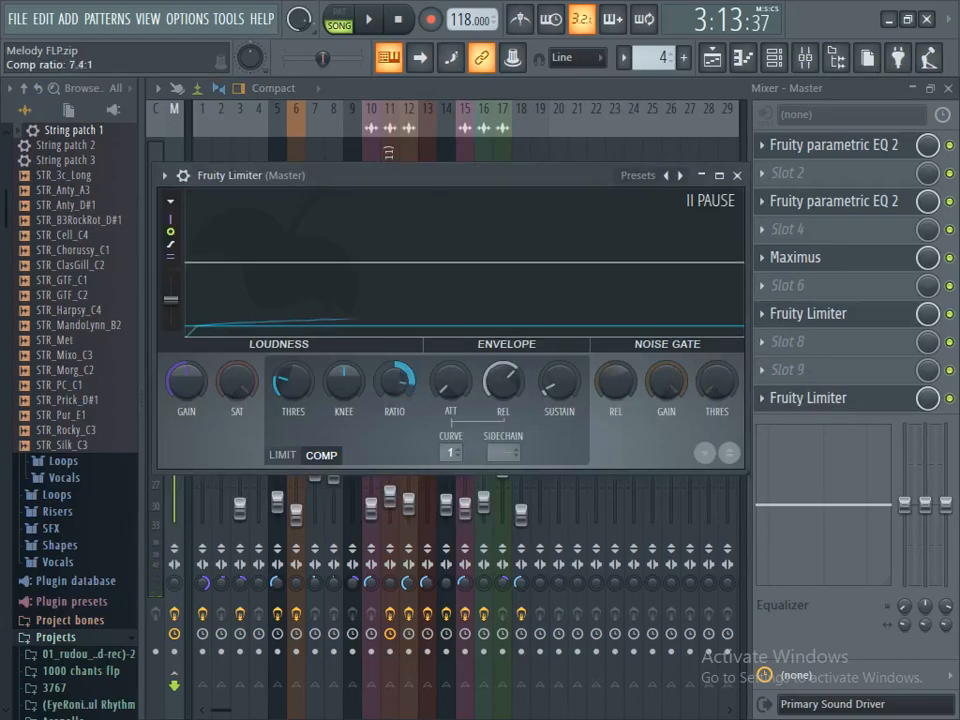
{"action": "right_click", "coordinate": [403, 384]}
{"action": "left_click", "coordinate": [415, 388]}
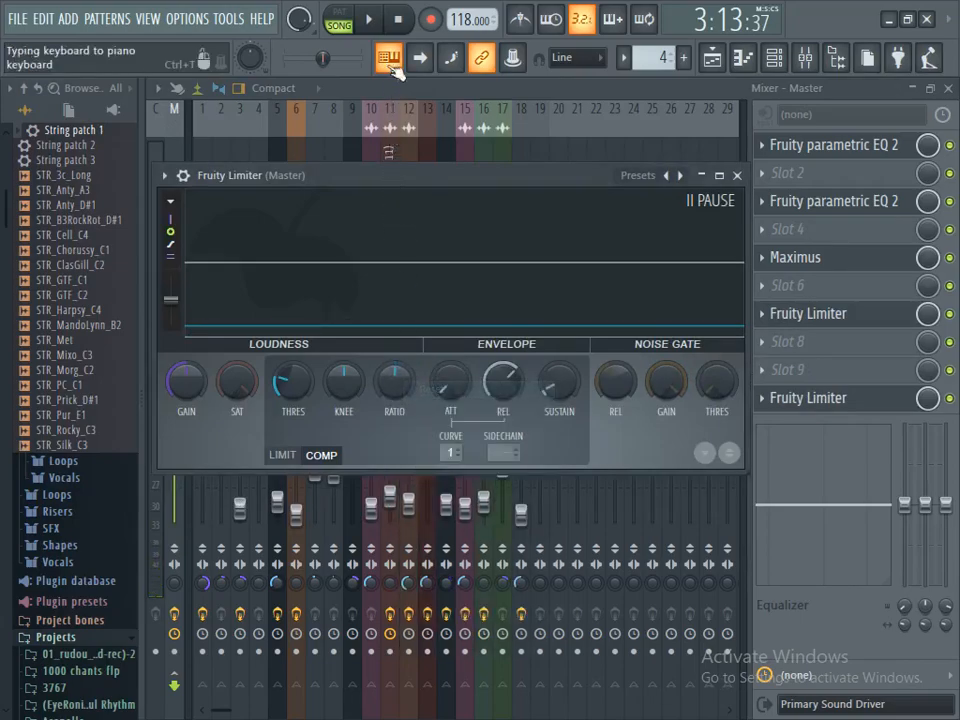
{"action": "left_click", "coordinate": [782, 318]}
{"action": "left_click", "coordinate": [830, 320]}
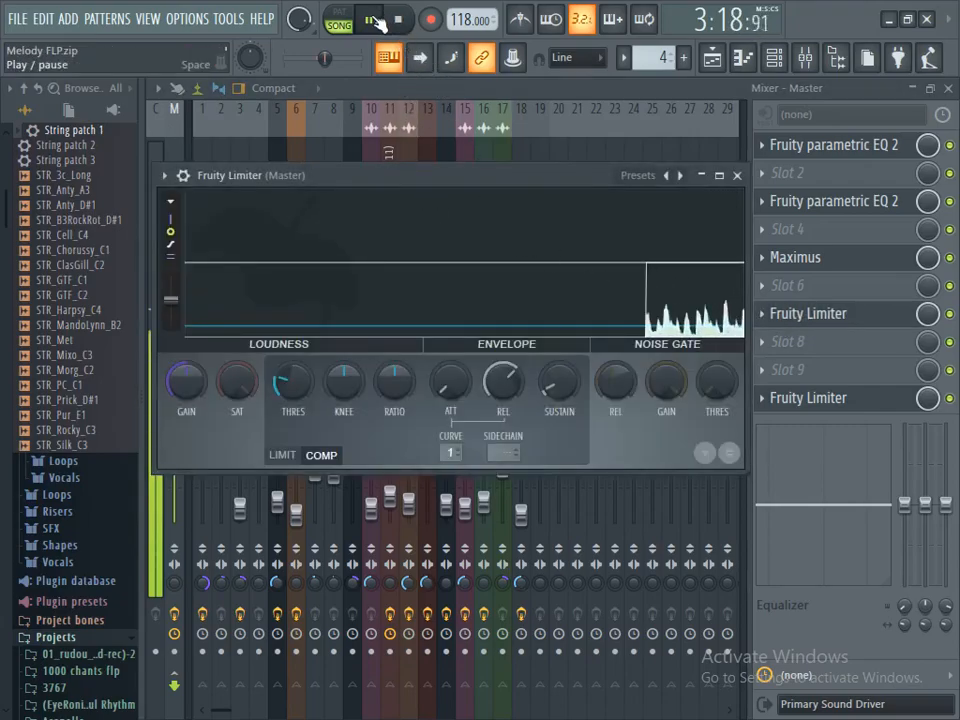
Step: Try a 10% knee on the slot 7 compressor while auditioning the song, and reset the knee to its default
{"action": "left_click", "coordinate": [372, 20]}
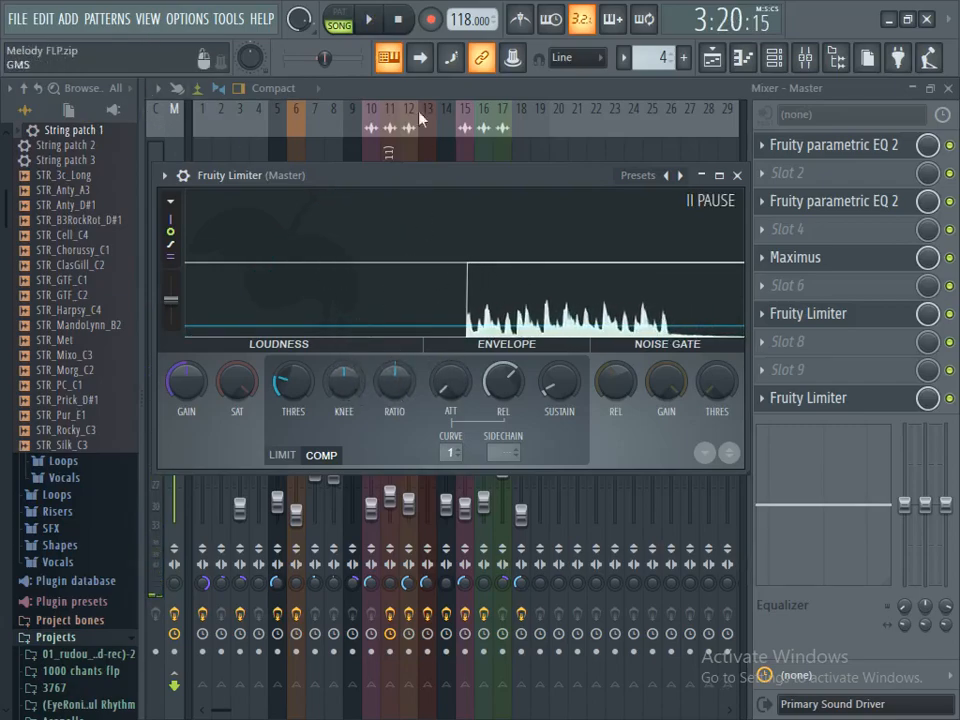
{"action": "left_click", "coordinate": [370, 22]}
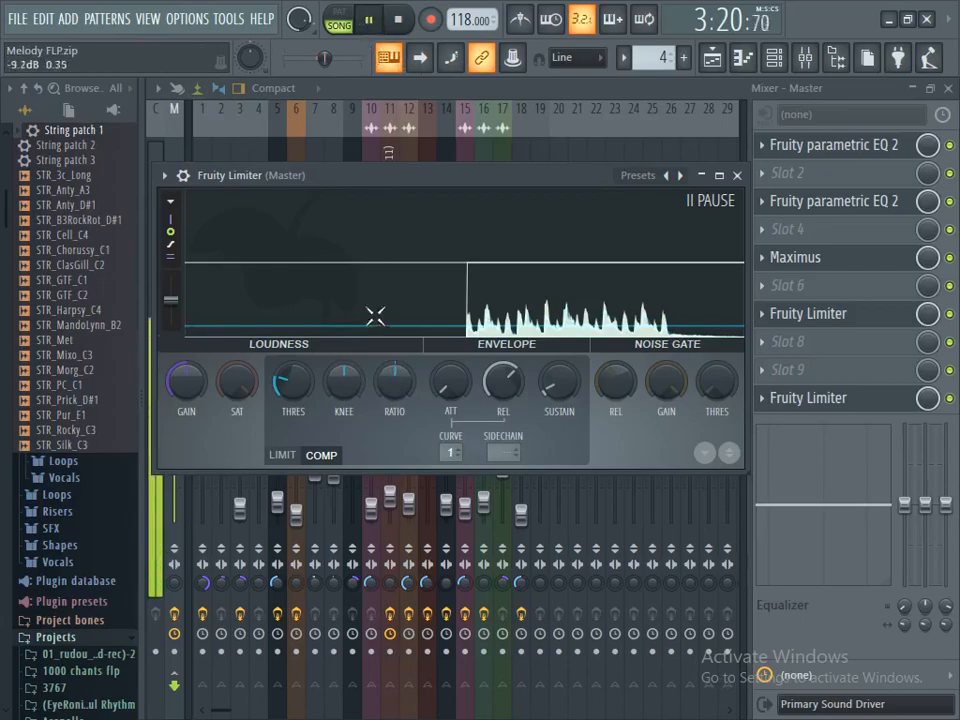
{"action": "left_click_drag", "start_coordinate": [343, 390], "coordinate": [343, 370]}
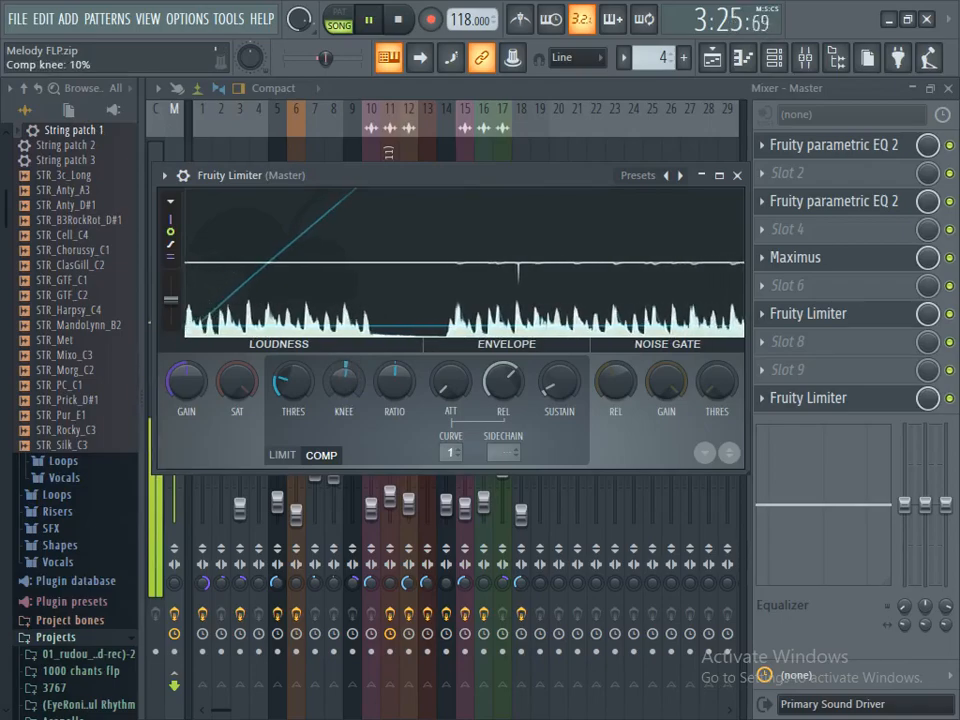
{"action": "right_click", "coordinate": [347, 388]}
{"action": "left_click", "coordinate": [377, 395]}
Step: Raise the slot 7 compressor's ratio to about 1.3:1, trim it back slightly while auditioning the song, and pause playback
{"action": "left_click_drag", "start_coordinate": [380, 393], "coordinate": [380, 380]}
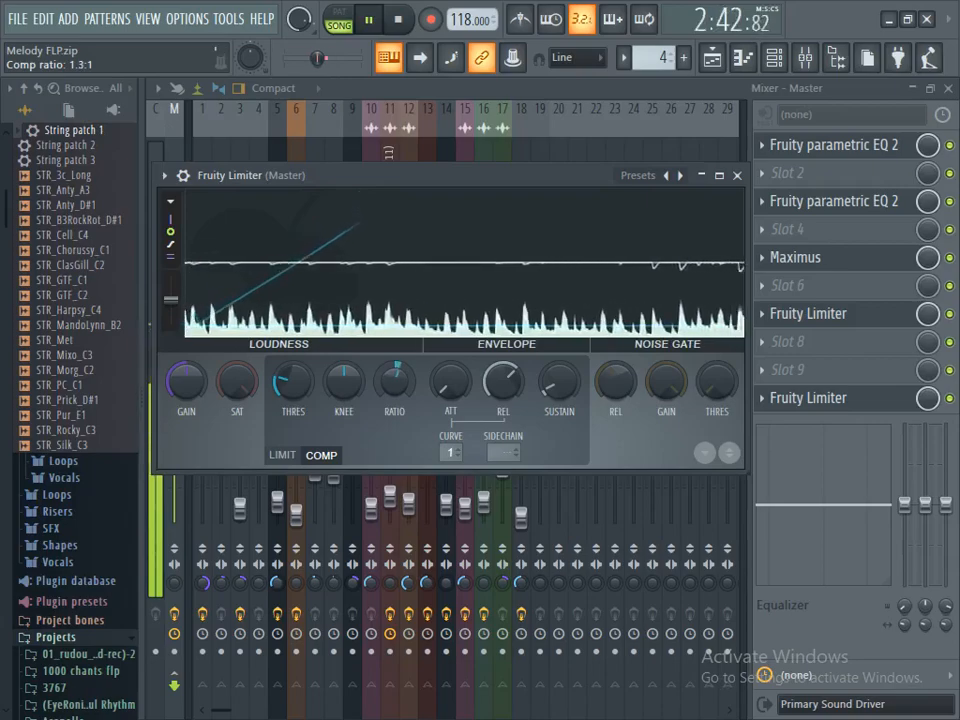
{"action": "left_click_drag", "start_coordinate": [394, 382], "coordinate": [394, 378]}
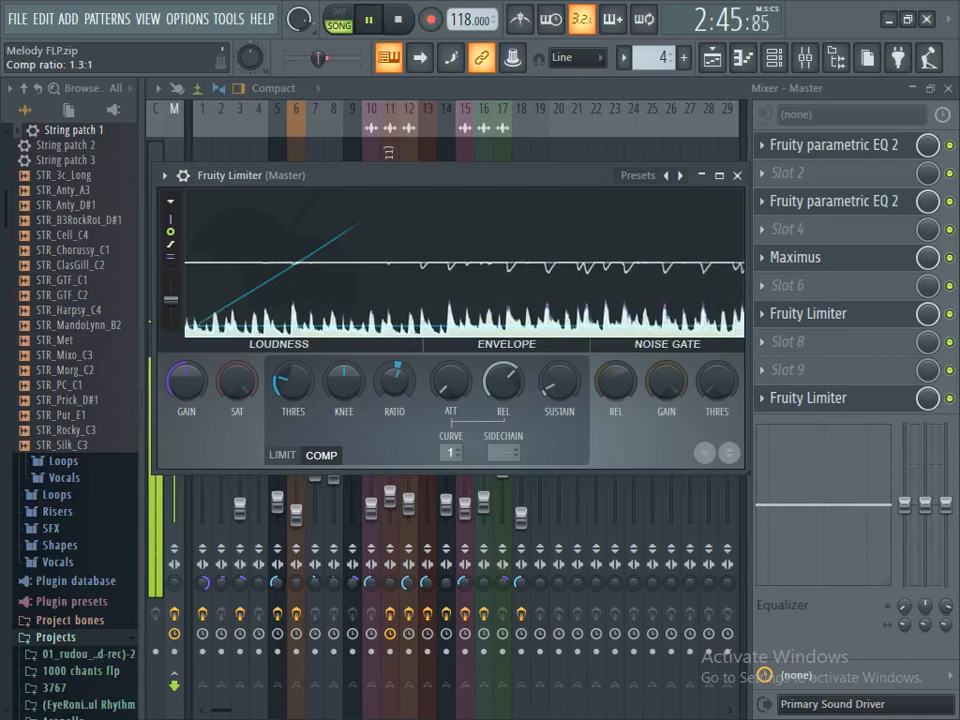
{"action": "left_click_drag", "start_coordinate": [396, 384], "coordinate": [396, 391]}
{"action": "left_click", "coordinate": [396, 388]}
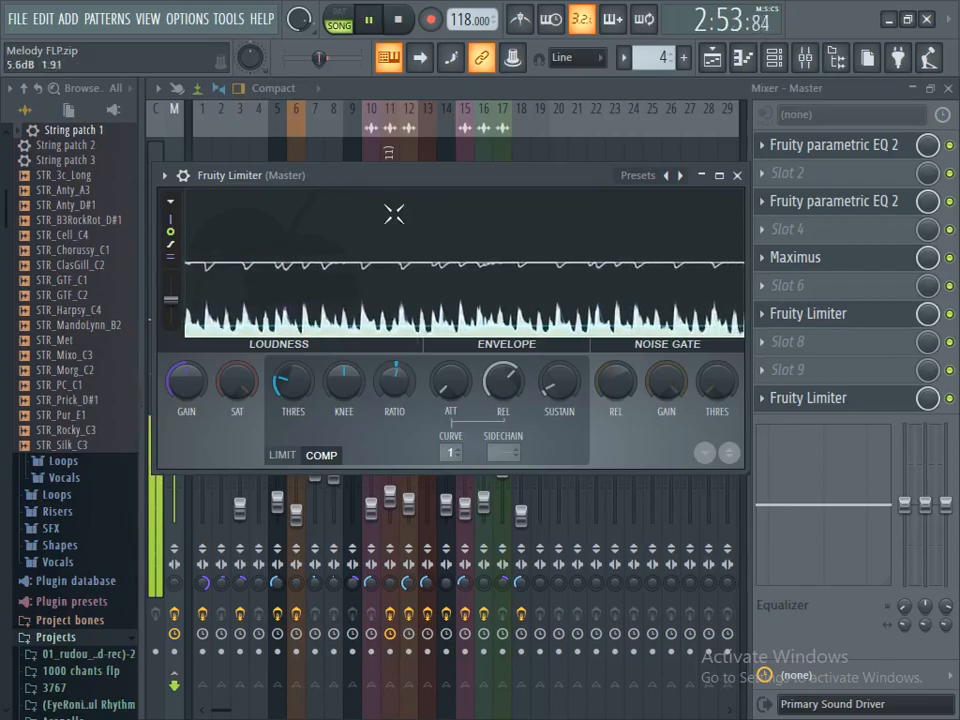
{"action": "left_click", "coordinate": [368, 19]}
{"action": "left_click", "coordinate": [414, 227]}
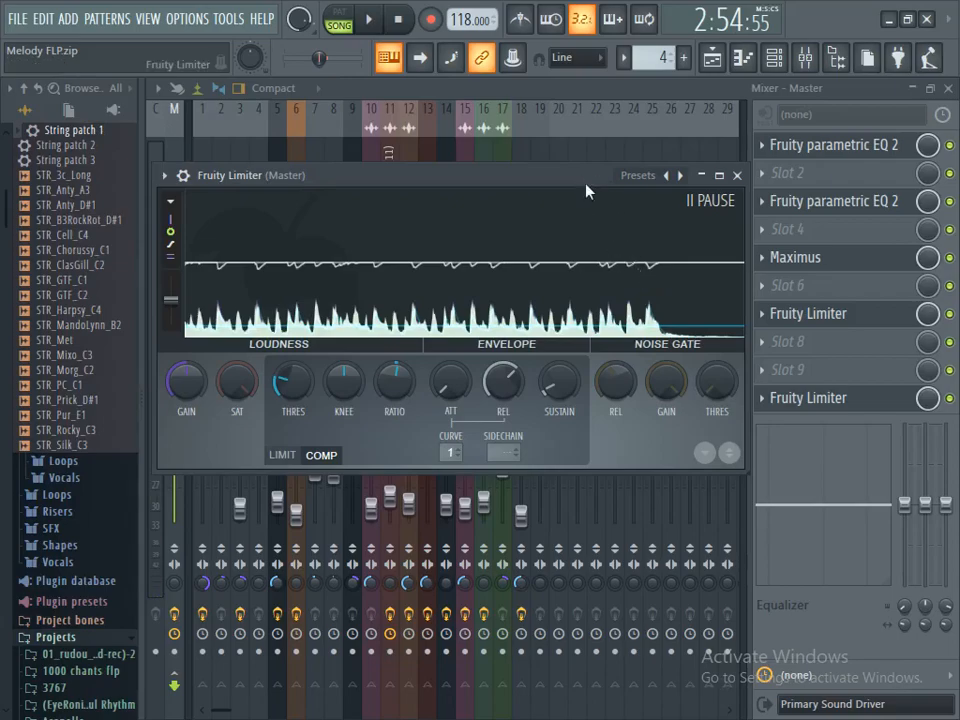
Step: Close the slot 7 compressor and open the Master's last-slot Fruity Limiter, placed clear of the Master track's level meter
{"action": "left_click_drag", "start_coordinate": [585, 178], "coordinate": [562, 179]}
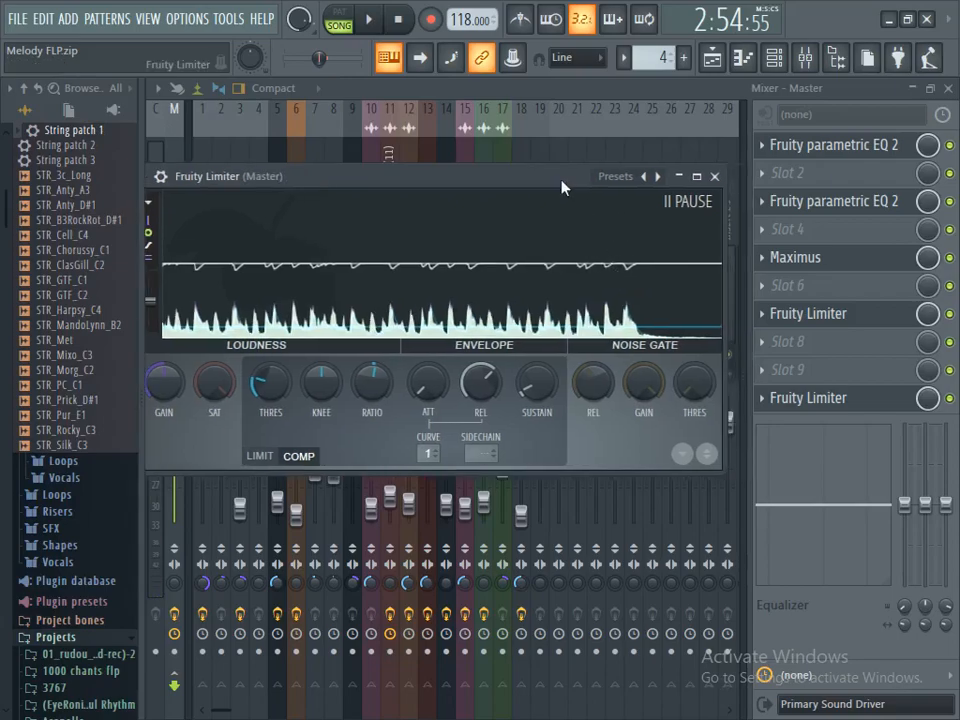
{"action": "left_click", "coordinate": [715, 177]}
{"action": "left_click", "coordinate": [810, 398]}
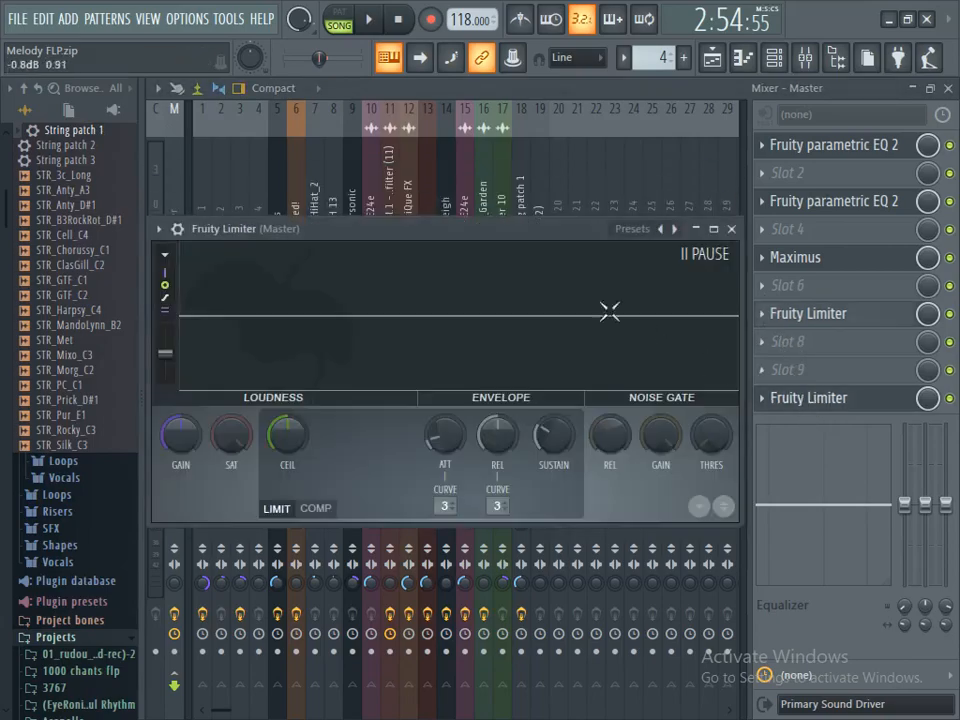
{"action": "left_click_drag", "start_coordinate": [495, 236], "coordinate": [545, 169]}
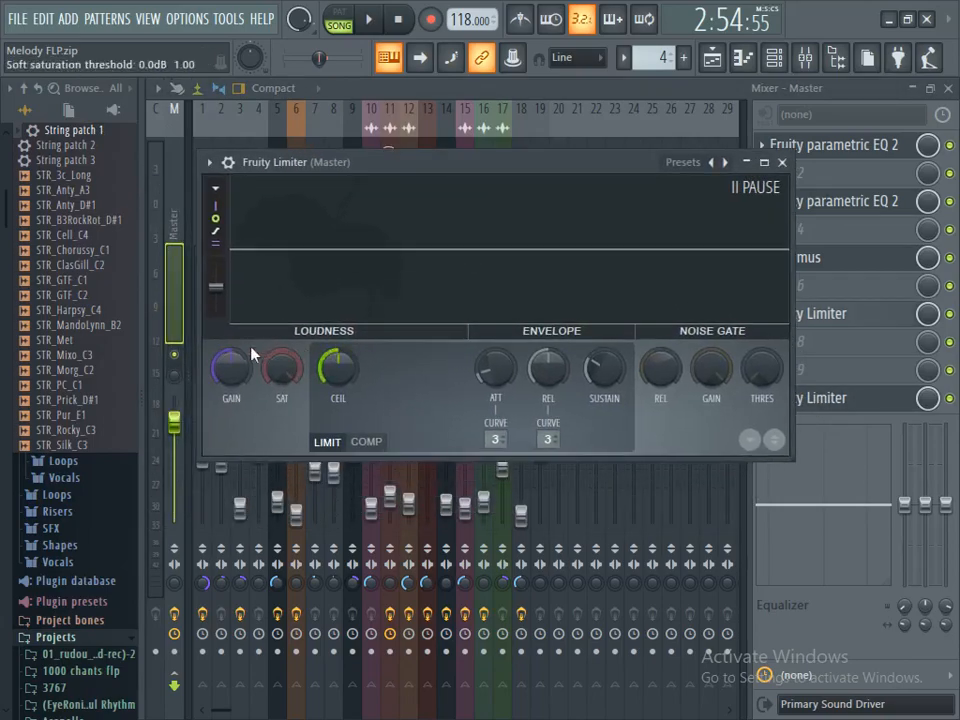
{"action": "left_click_drag", "start_coordinate": [238, 373], "coordinate": [462, 248]}
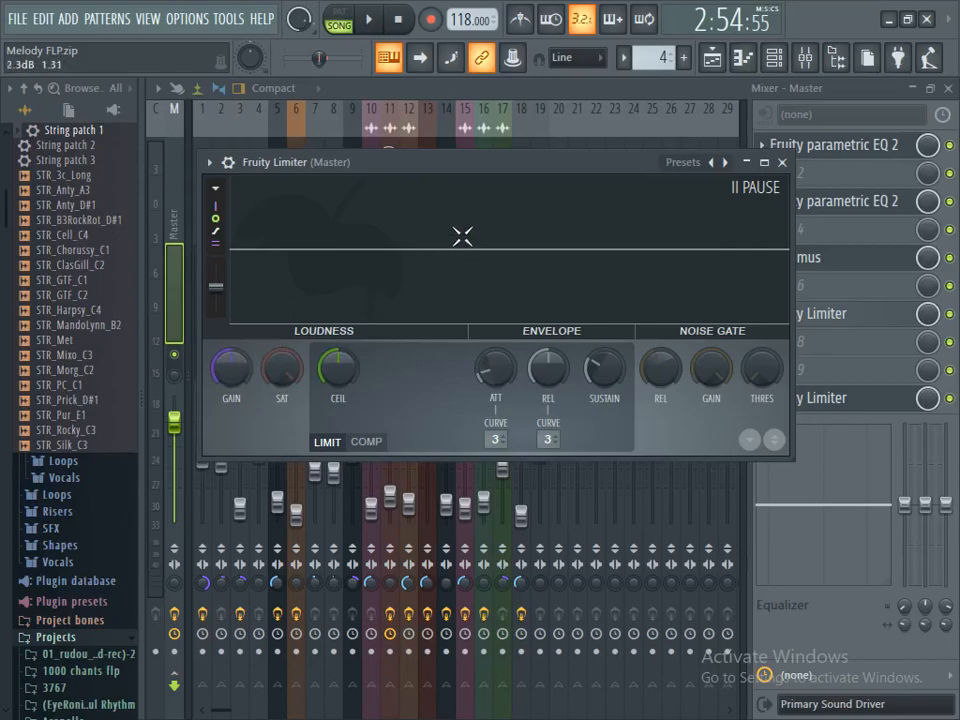
{"action": "left_click_drag", "start_coordinate": [471, 166], "coordinate": [596, 197]}
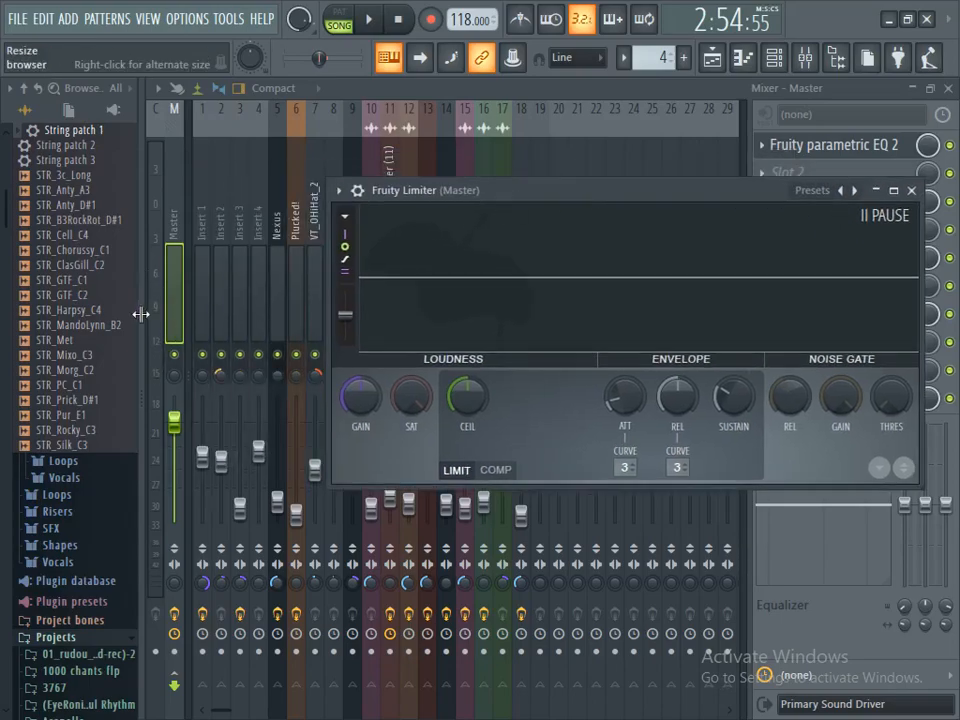
{"action": "left_click", "coordinate": [172, 191]}
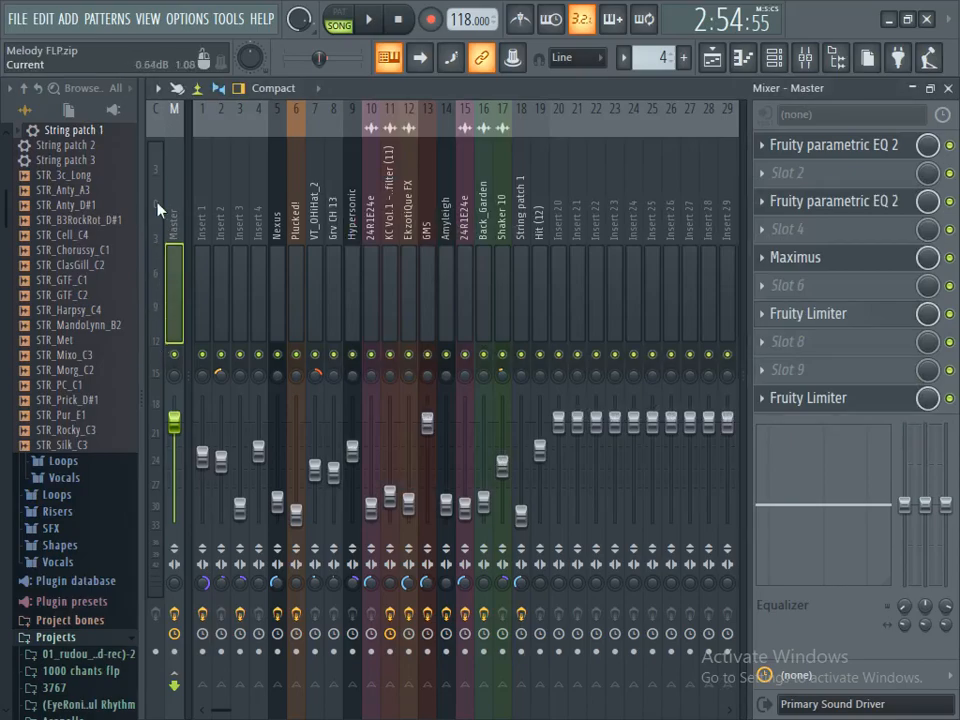
{"action": "left_click", "coordinate": [822, 398]}
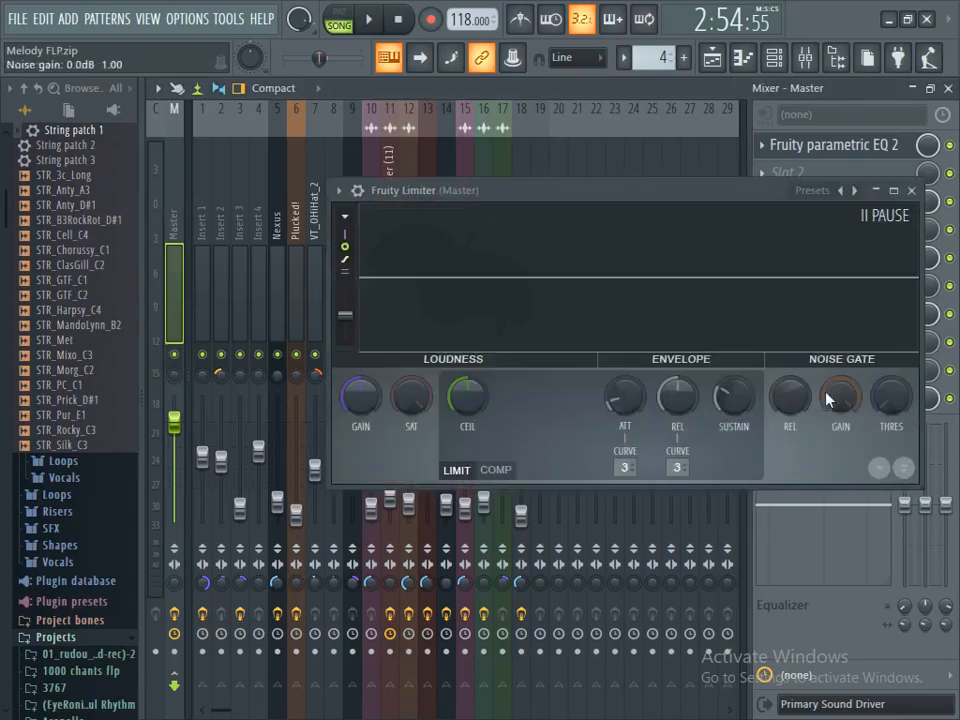
{"action": "left_click_drag", "start_coordinate": [574, 199], "coordinate": [485, 177]}
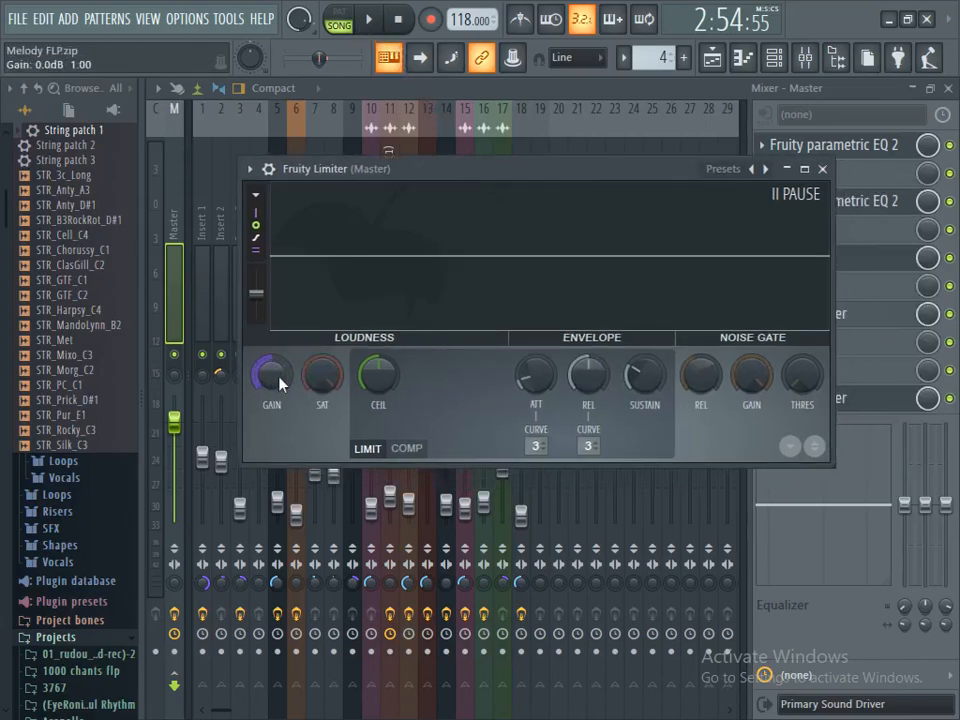
{"action": "left_click_drag", "start_coordinate": [277, 381], "coordinate": [656, 318]}
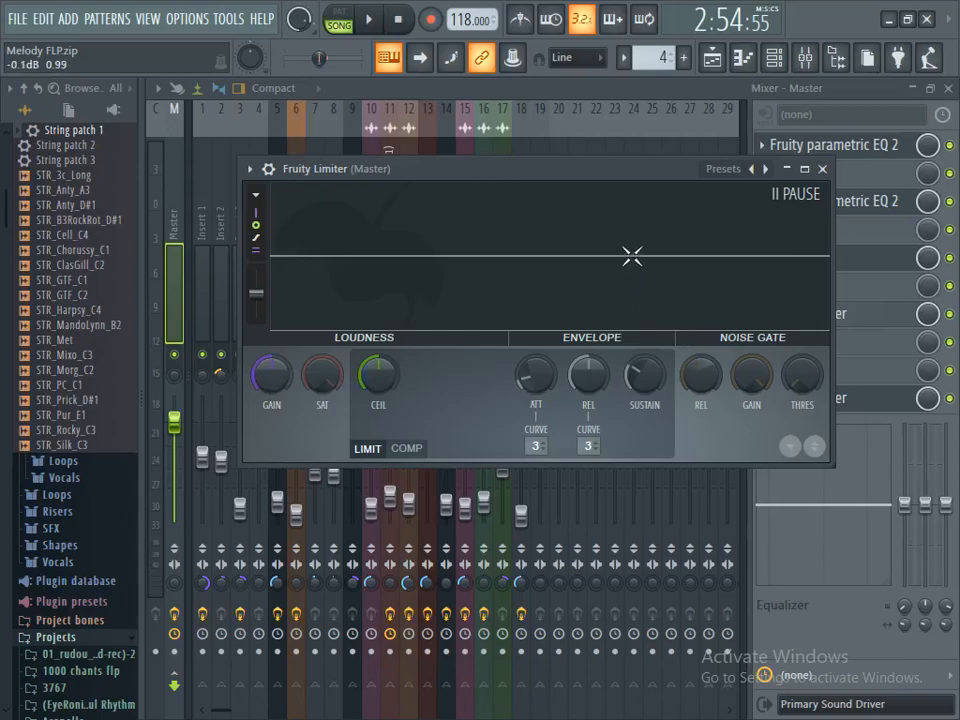
Step: Raise the last slot limiter's gain to about 9.3 dB during playback and audition the song with its level display open
{"action": "left_click", "coordinate": [368, 19]}
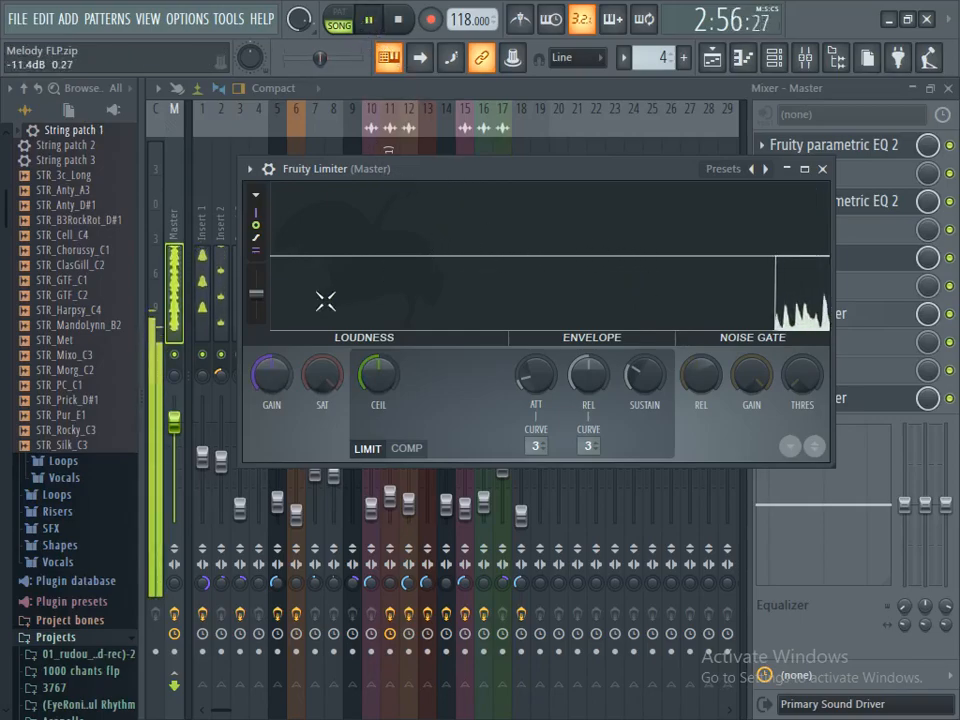
{"action": "left_click", "coordinate": [368, 19]}
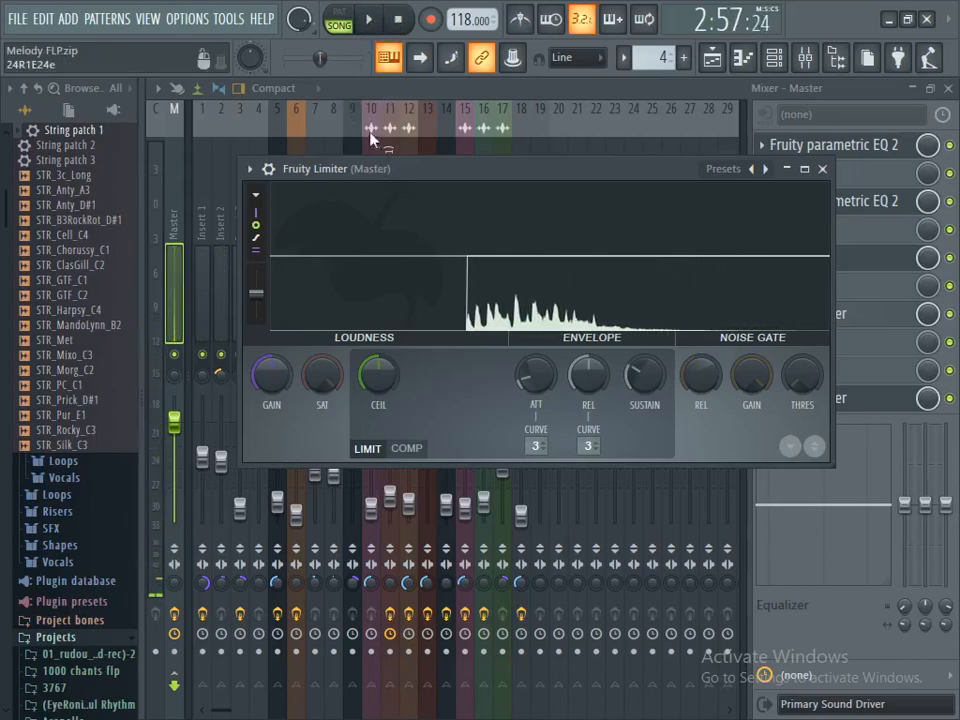
{"action": "left_click", "coordinate": [368, 19]}
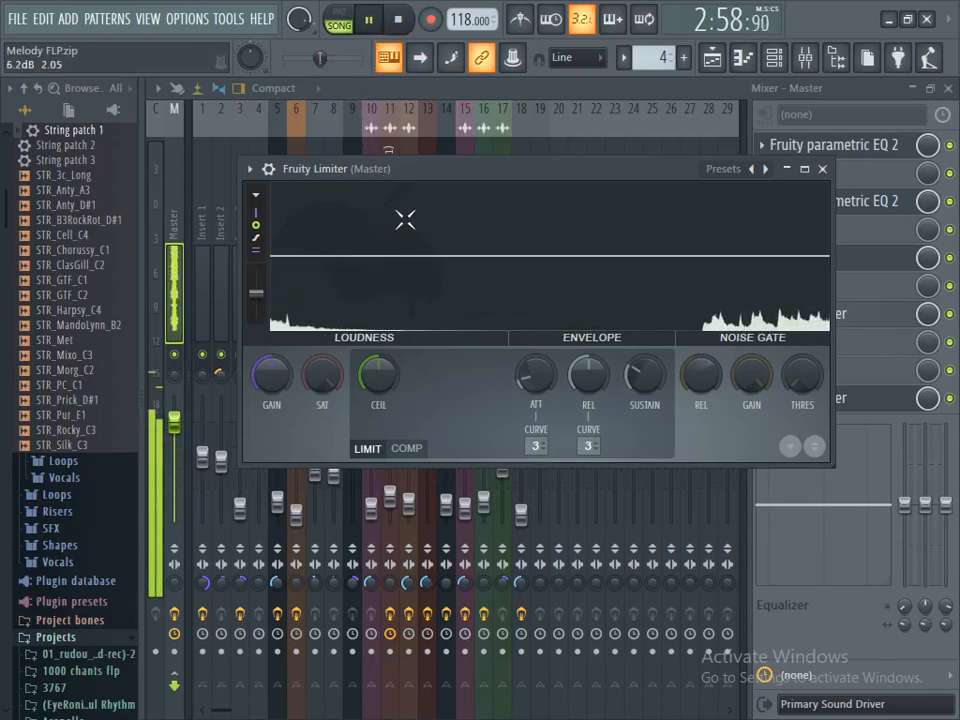
{"action": "left_click_drag", "start_coordinate": [271, 375], "coordinate": [271, 289]}
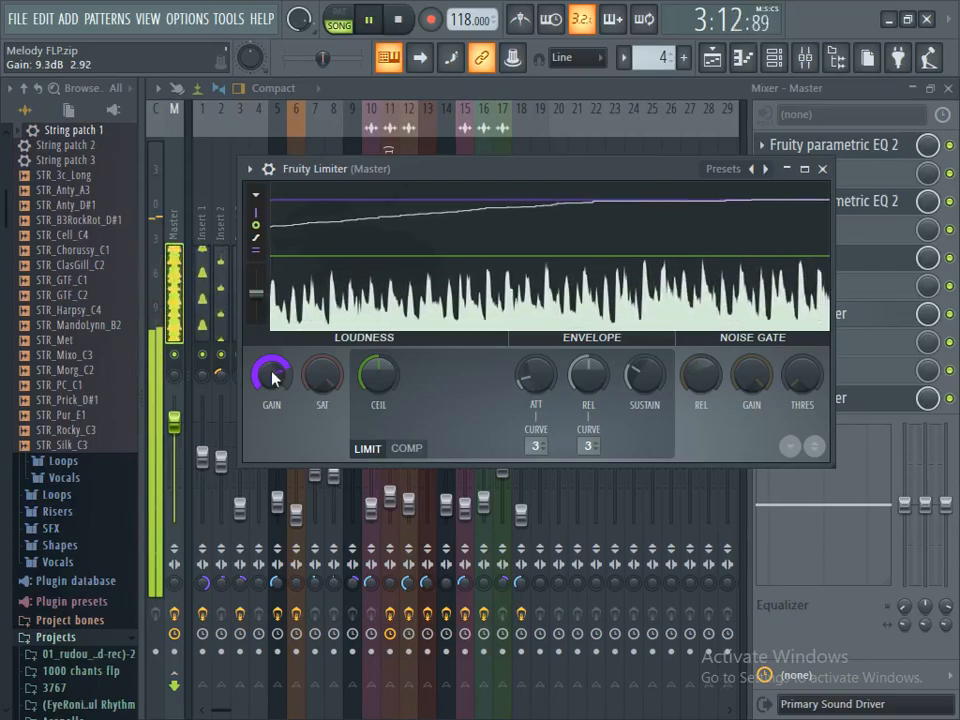
{"action": "left_click_drag", "start_coordinate": [271, 378], "coordinate": [276, 380]}
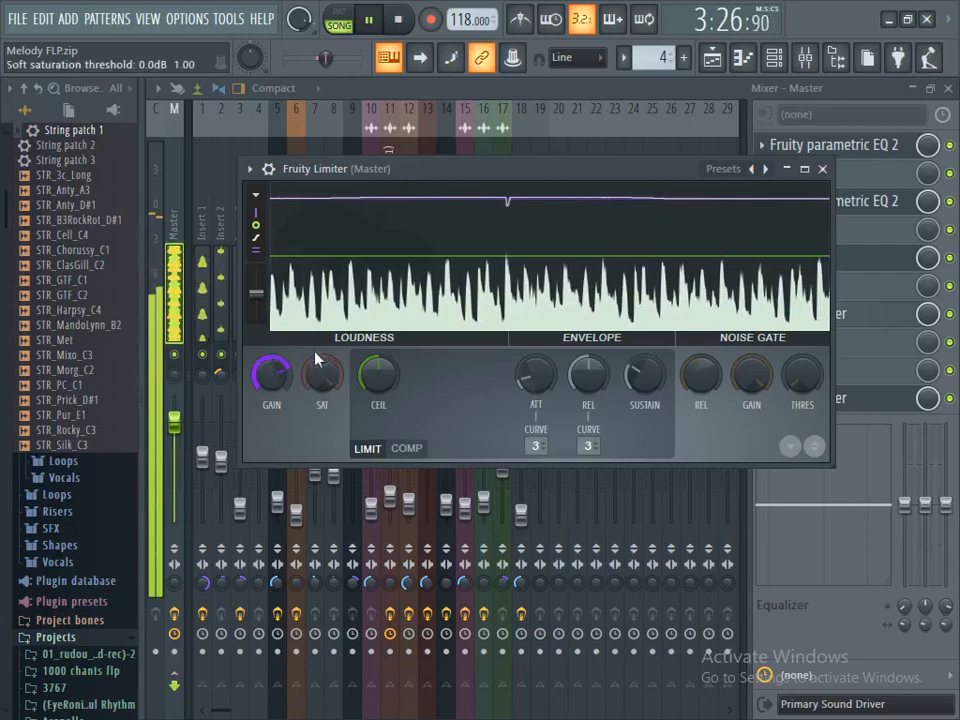
{"action": "left_click", "coordinate": [422, 218]}
{"action": "left_click", "coordinate": [390, 22]}
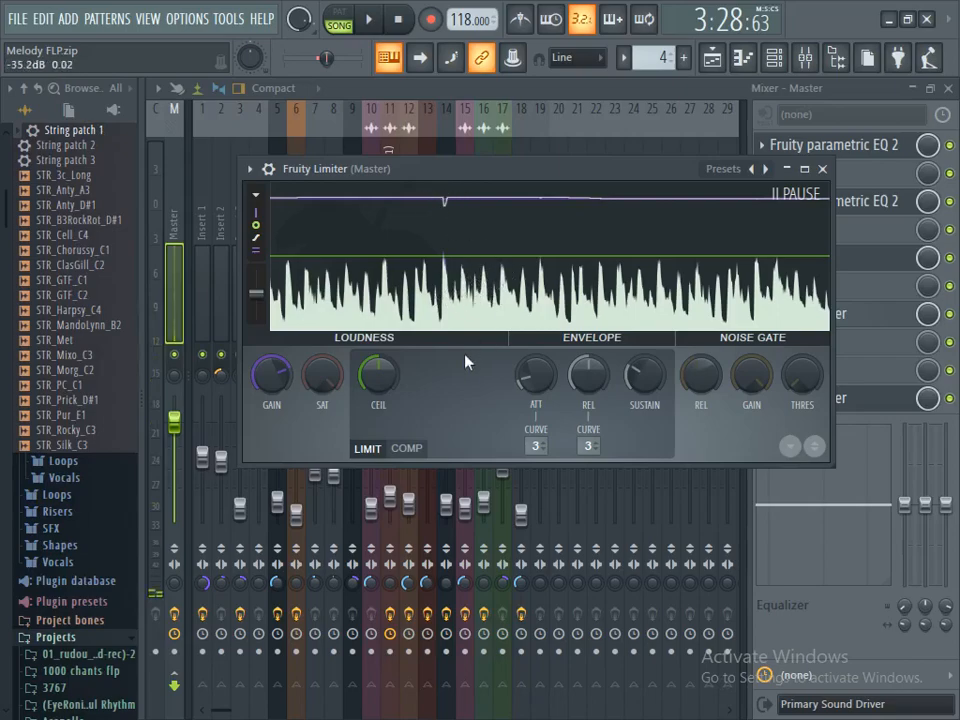
{"action": "left_click", "coordinate": [368, 19]}
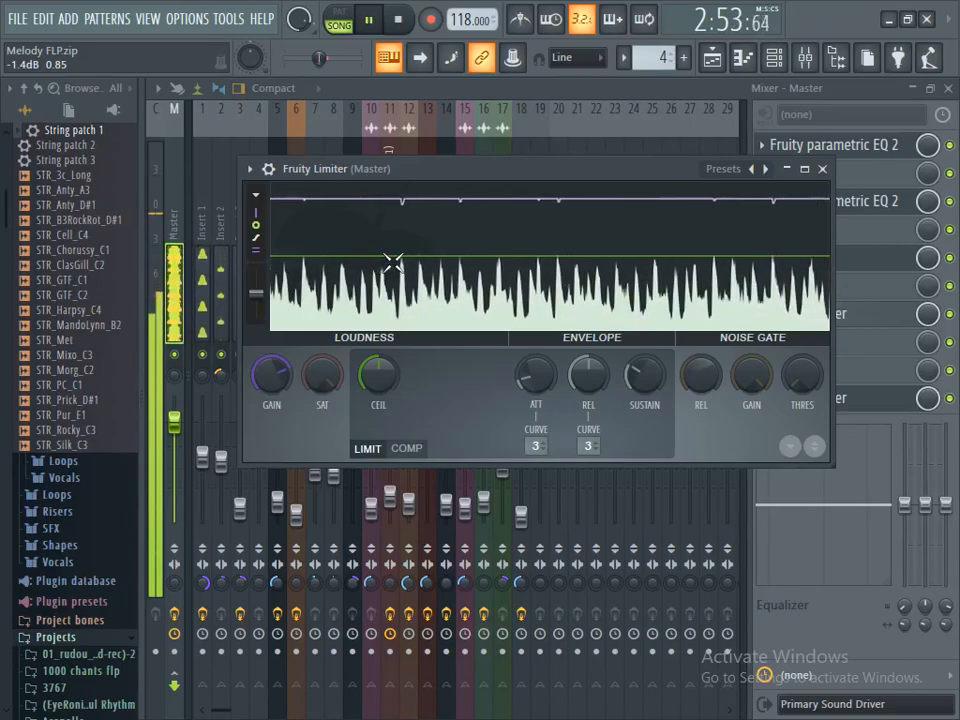
{"action": "left_click", "coordinate": [372, 20]}
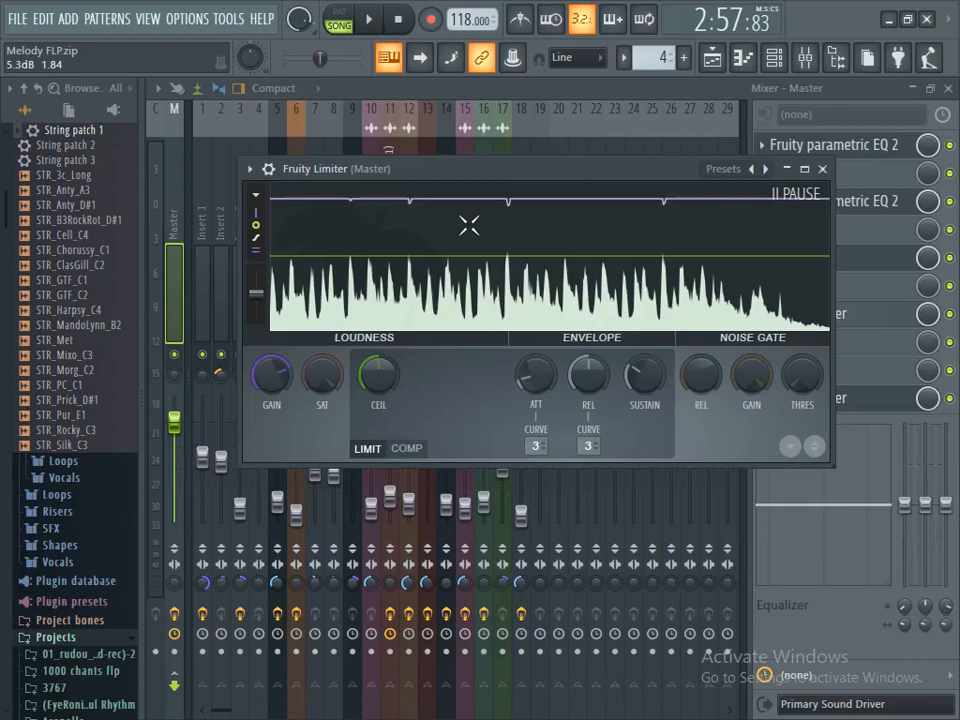
Step: Reposition the limiter window and minimize FL Studio to return to OBS
{"action": "left_click_drag", "start_coordinate": [557, 172], "coordinate": [409, 279]}
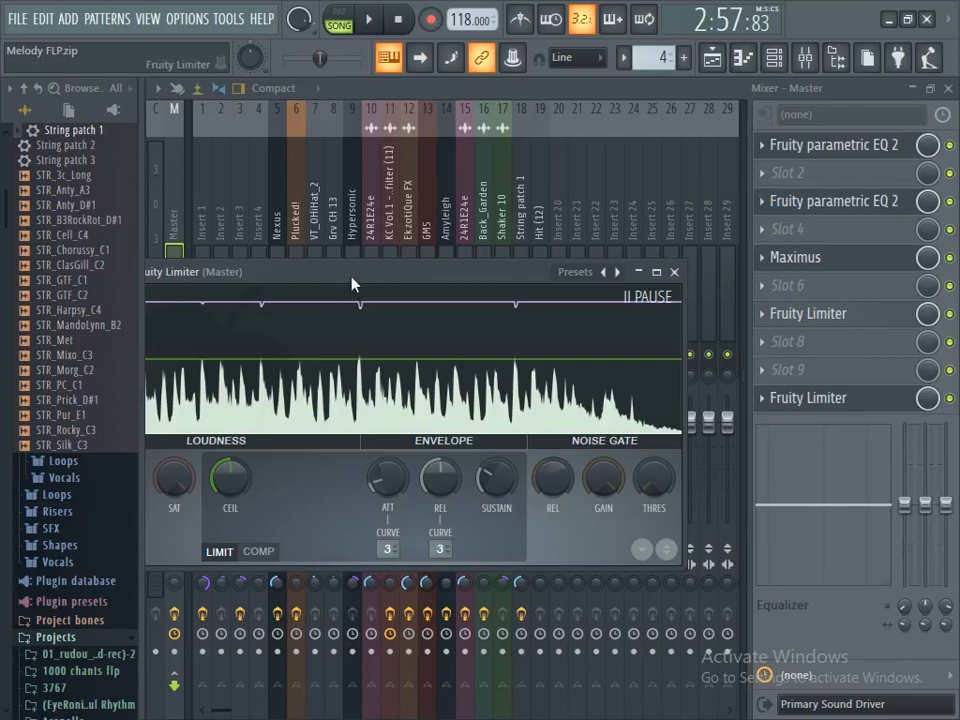
{"action": "left_click_drag", "start_coordinate": [352, 284], "coordinate": [446, 218]}
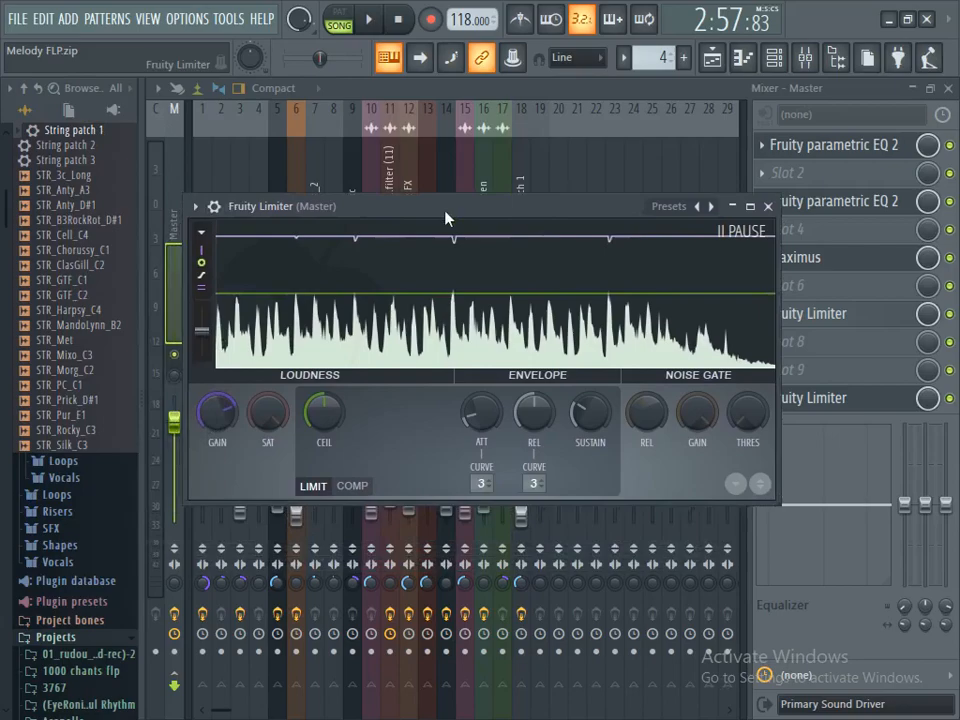
{"action": "left_click", "coordinate": [890, 21]}
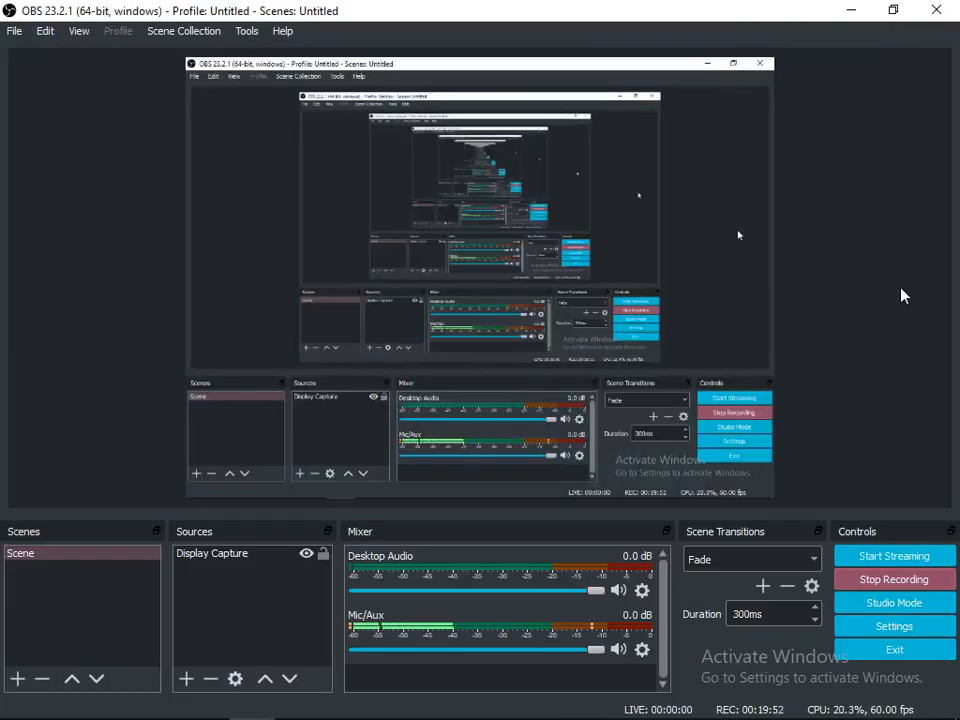